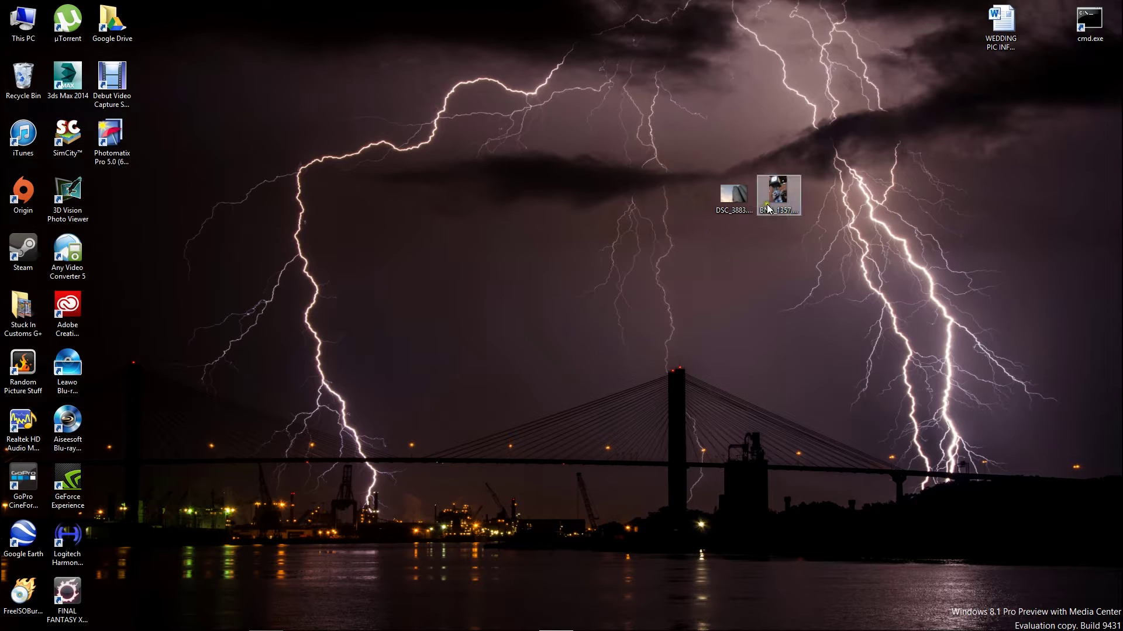
{"action": "left_click", "coordinate": [717, 213]}
{"action": "left_click", "coordinate": [654, 231]}
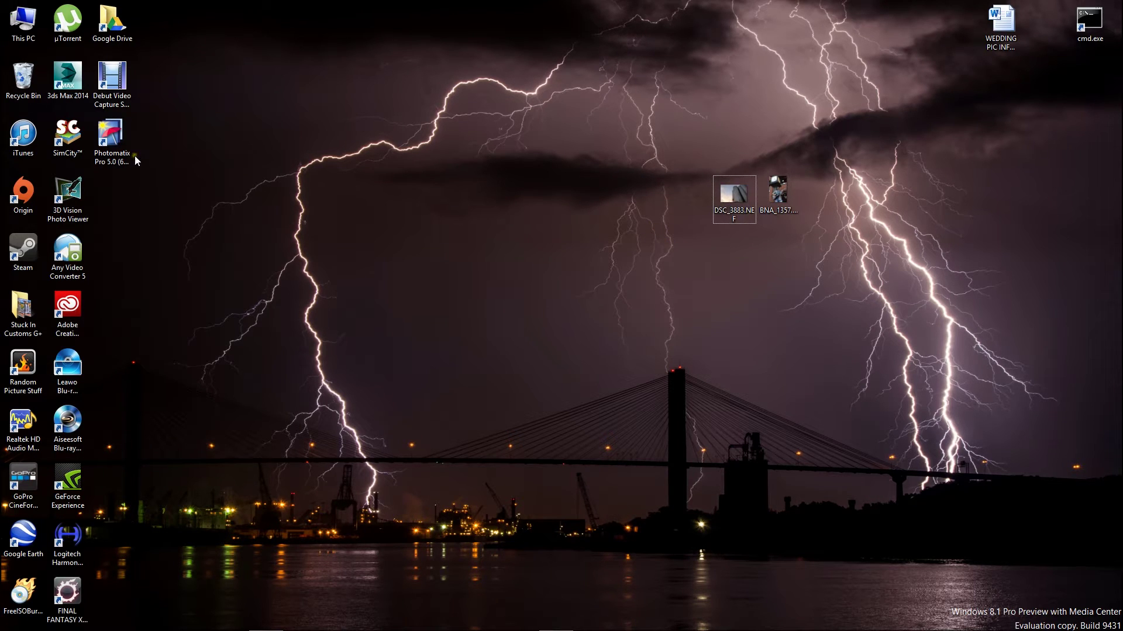
{"action": "left_click", "coordinate": [112, 142]}
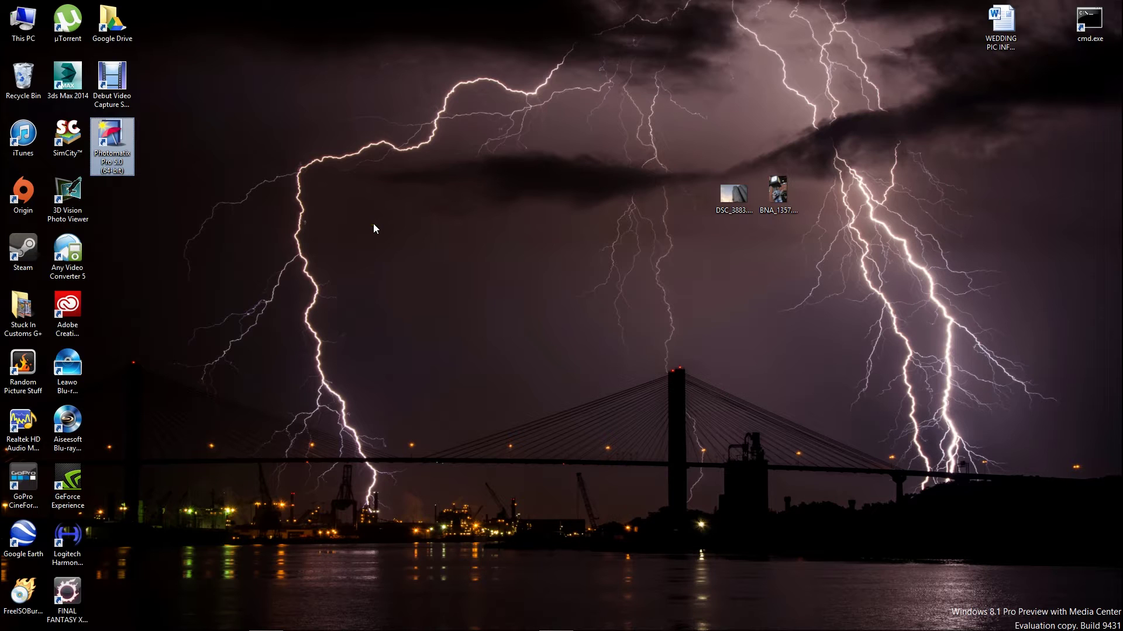
{"action": "left_click", "coordinate": [220, 228]}
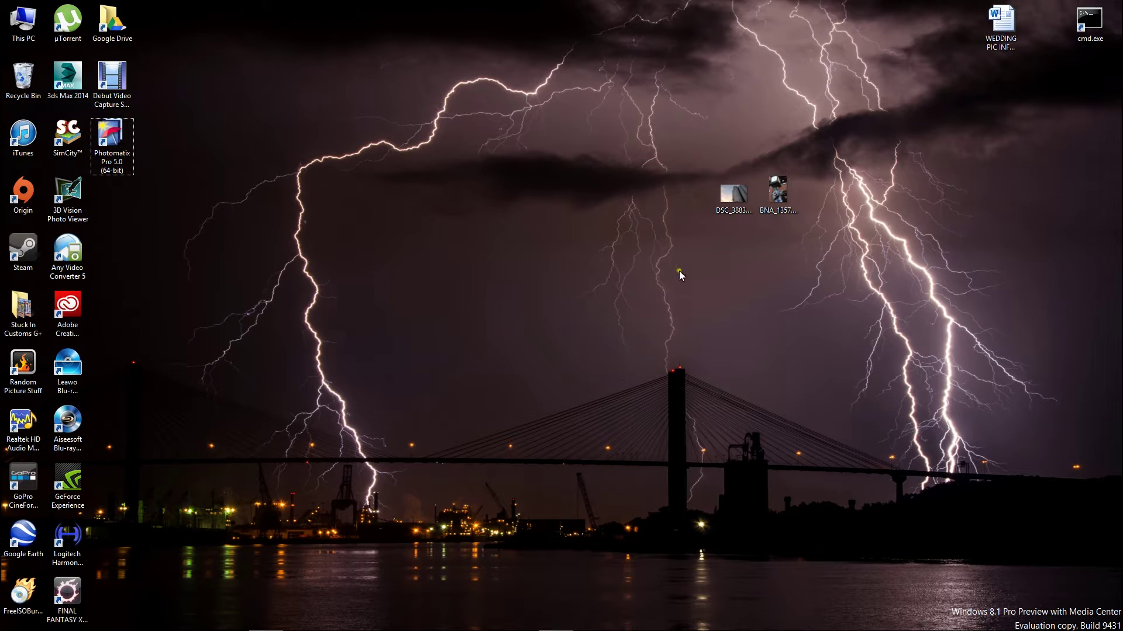
{"action": "left_click", "coordinate": [766, 202]}
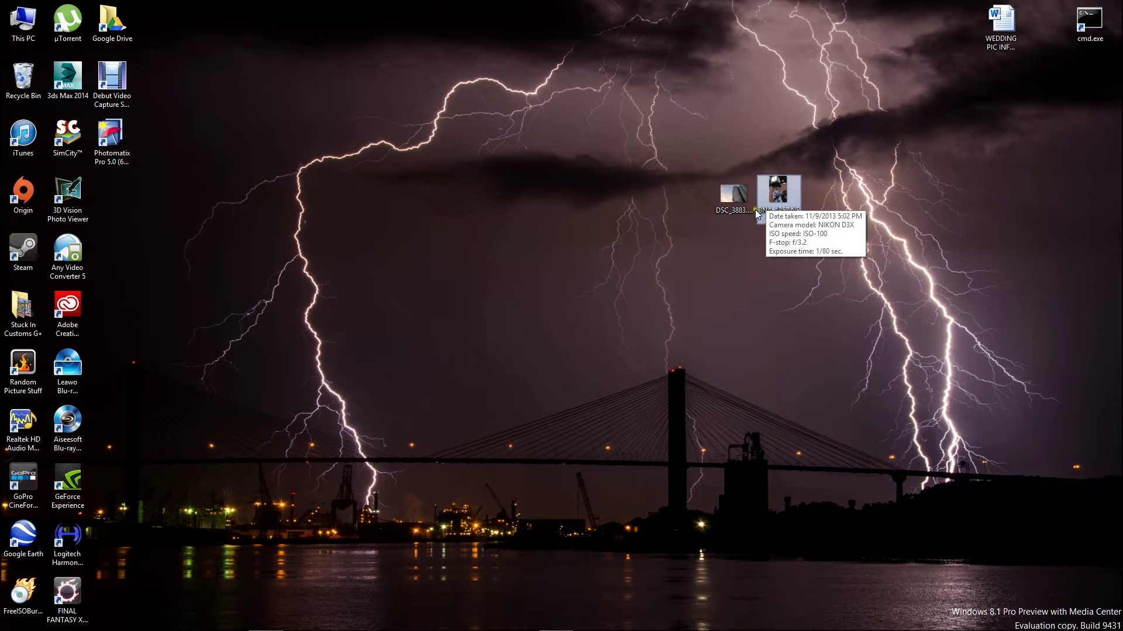
{"action": "left_click", "coordinate": [733, 196]}
{"action": "left_click", "coordinate": [778, 199]}
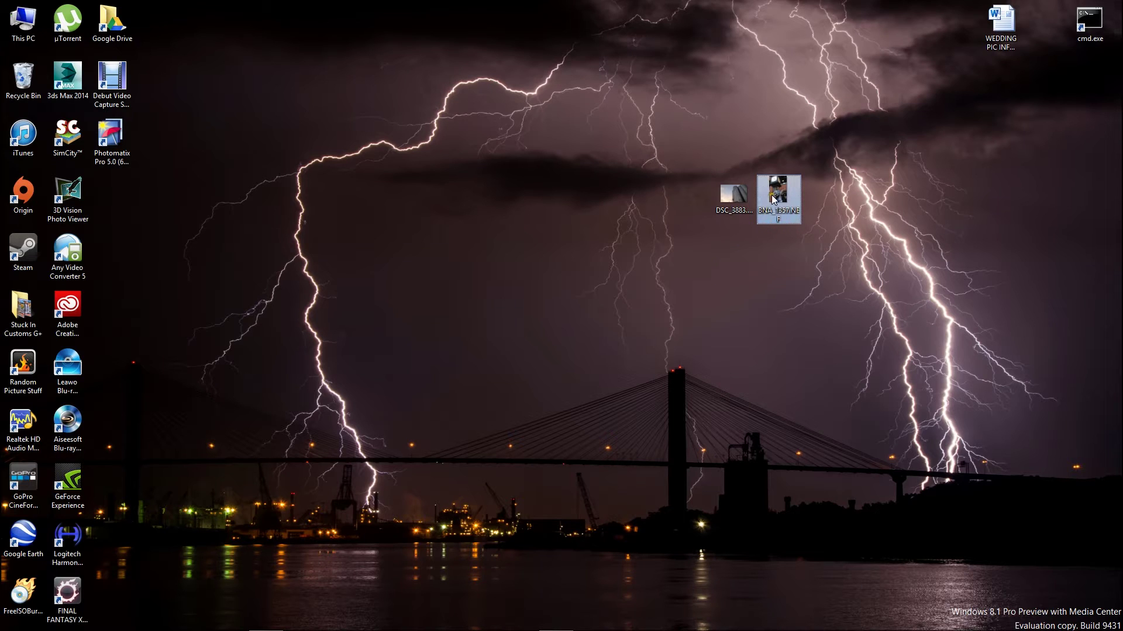
{"action": "left_click", "coordinate": [734, 196]}
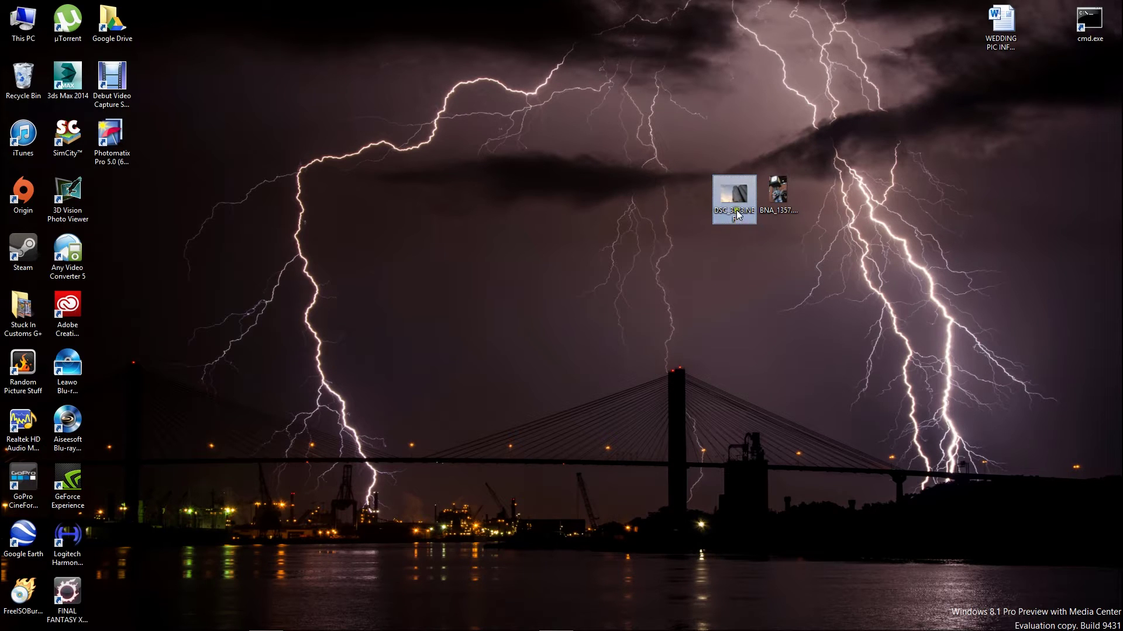
{"action": "left_click", "coordinate": [766, 195]}
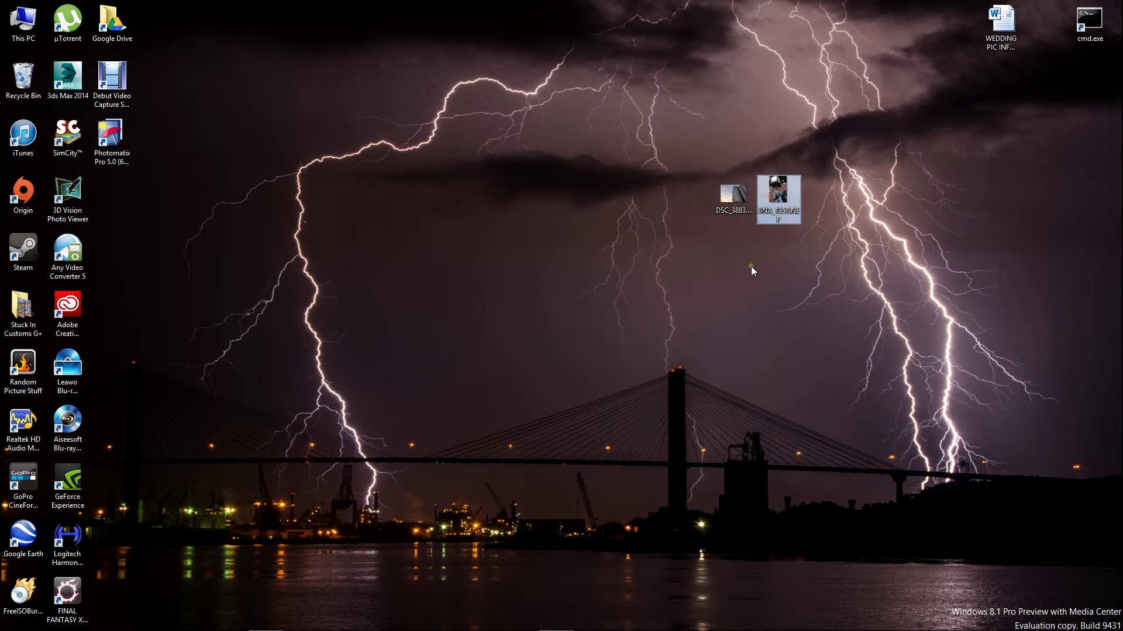
Load BNA_1357.NEF from the desktop into Photomatix Pro and accept the raw processing options.
{"action": "left_click_drag", "start_coordinate": [784, 187], "coordinate": [127, 130]}
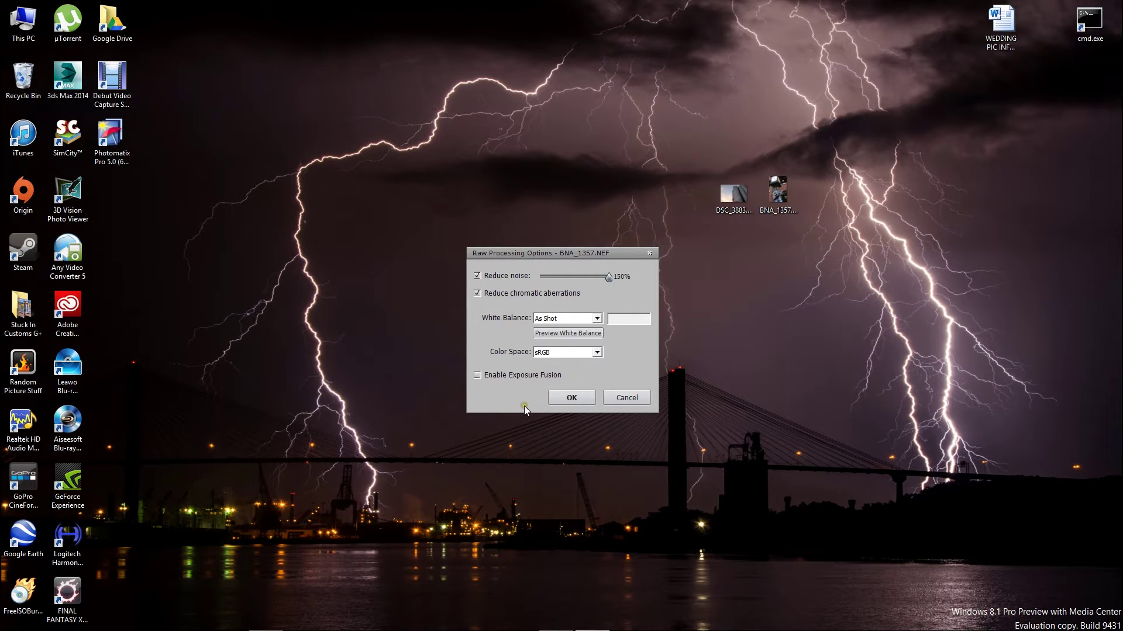
{"action": "left_click", "coordinate": [566, 398]}
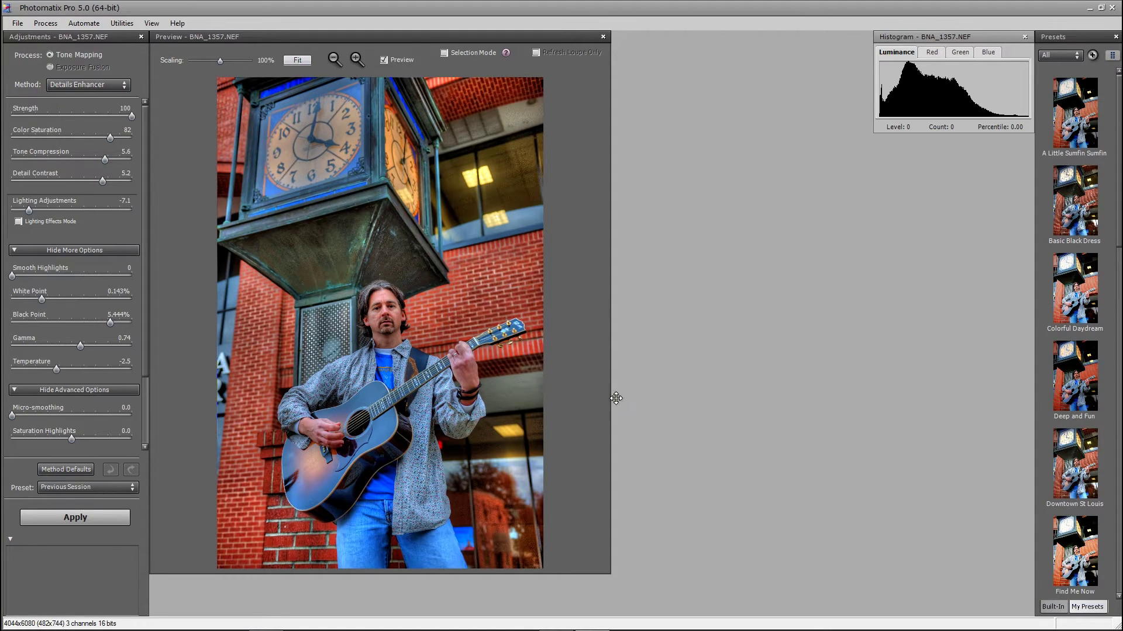
Set the tone mapping's Color Saturation to 85 with the Details Enhancer method.
{"action": "mouse_move", "coordinate": [34, 273]}
{"action": "mouse_move", "coordinate": [116, 150]}
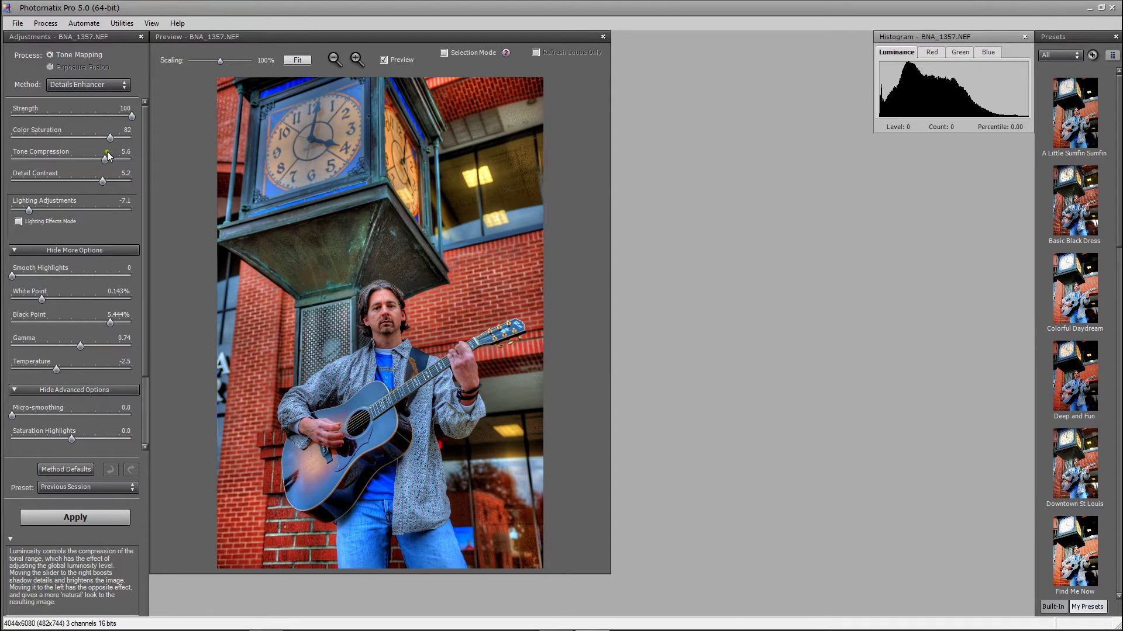
{"action": "left_click_drag", "start_coordinate": [110, 137], "coordinate": [51, 138]}
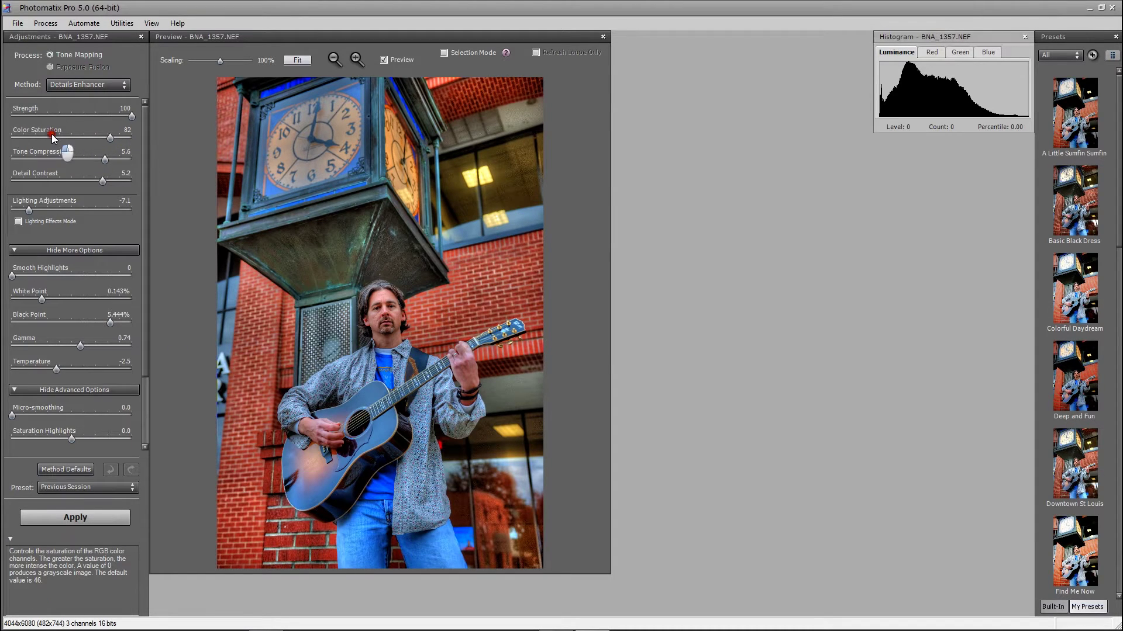
{"action": "left_click", "coordinate": [125, 138]}
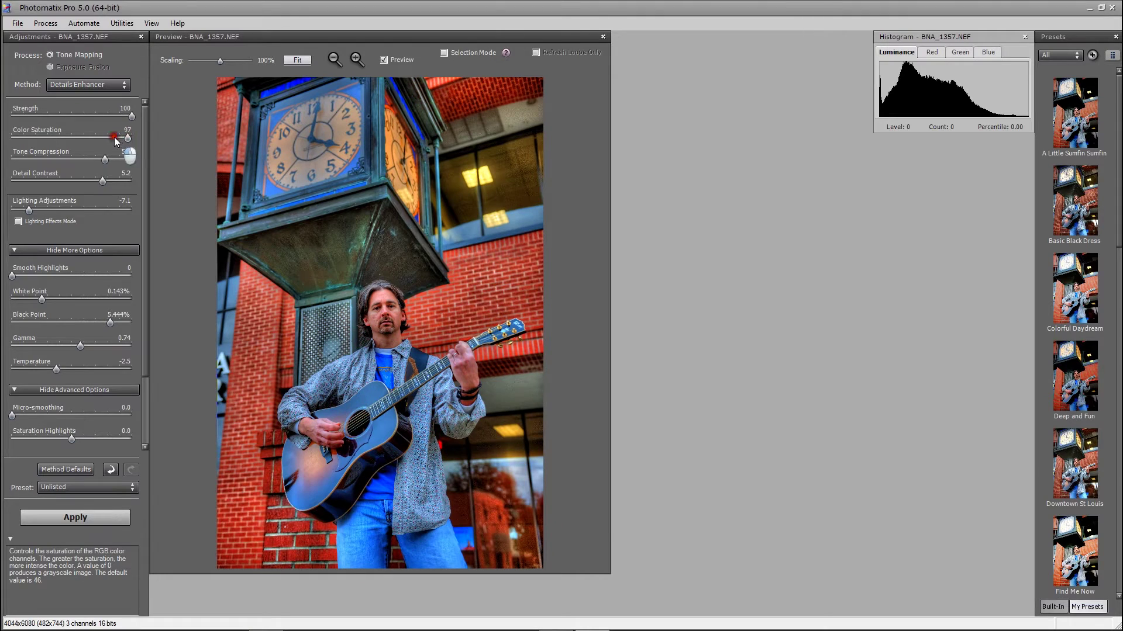
{"action": "left_click", "coordinate": [114, 138]}
Set Detail Contrast to 6.8 and Micro-smoothing to 0 for the guitarist photo.
{"action": "left_click_drag", "start_coordinate": [103, 181], "coordinate": [17, 181]}
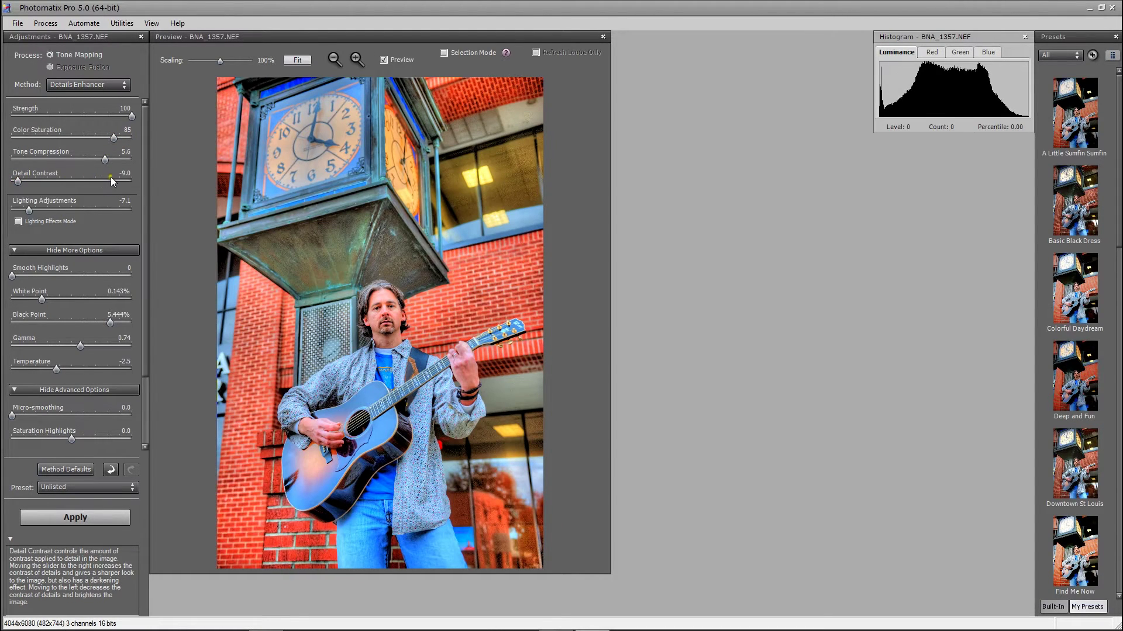
{"action": "left_click", "coordinate": [112, 179]}
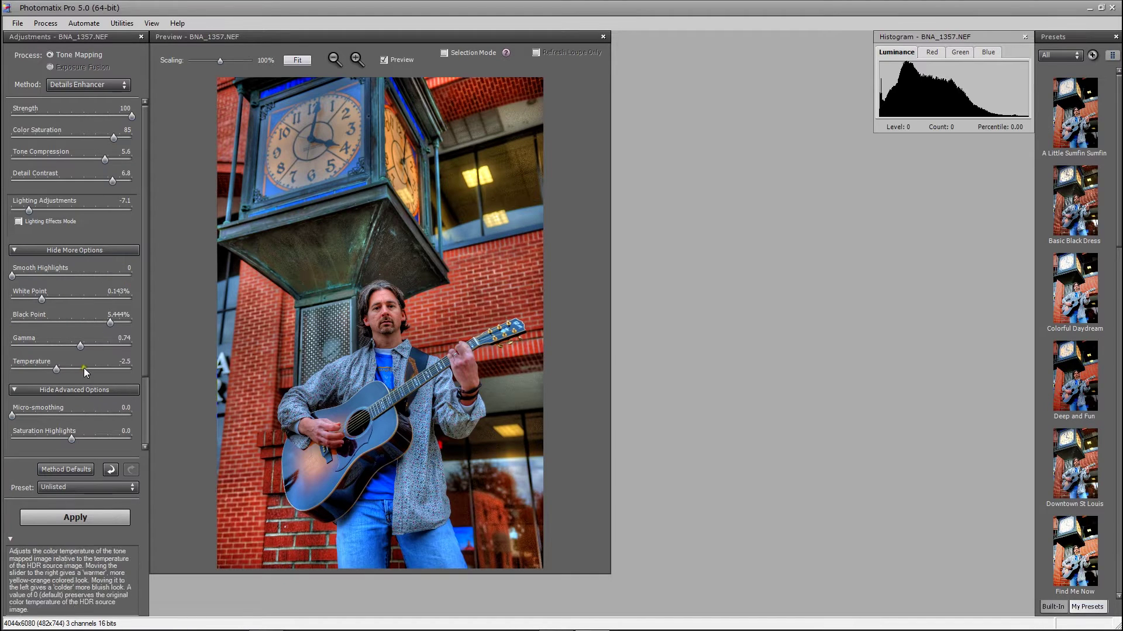
{"action": "left_click", "coordinate": [73, 415]}
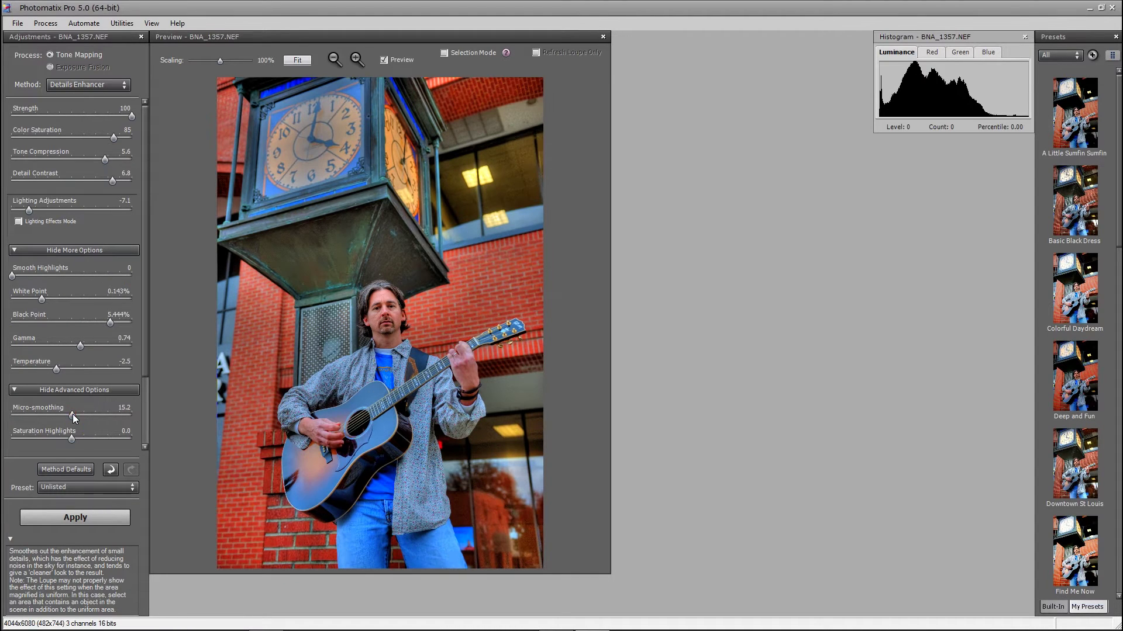
{"action": "left_click_drag", "start_coordinate": [73, 414], "coordinate": [10, 415]}
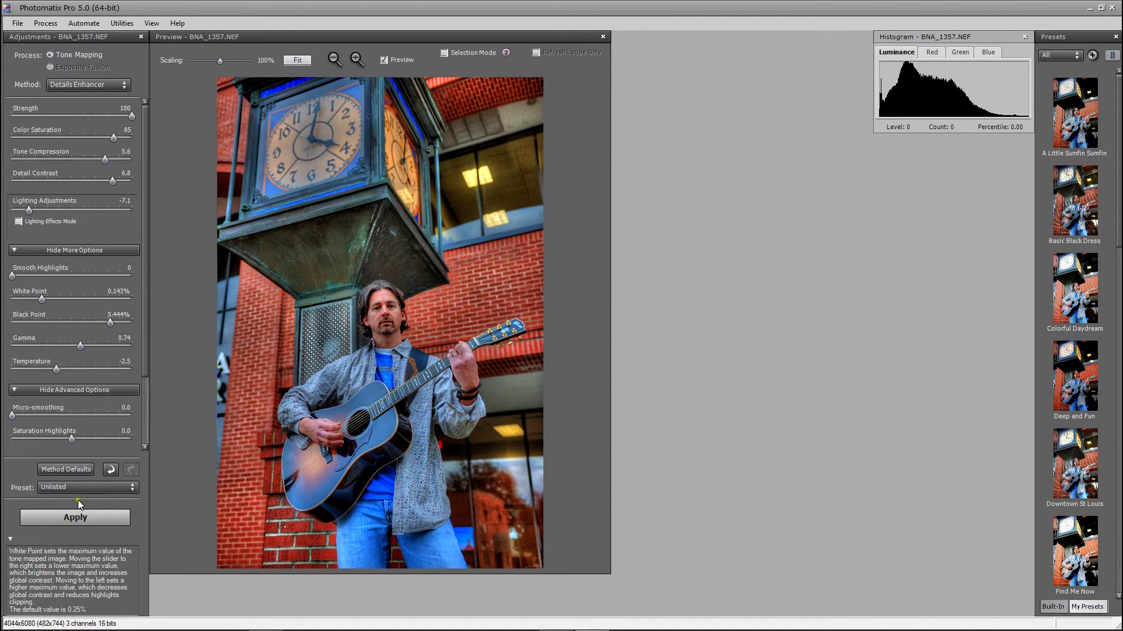
Apply the tone mapping, save the result to the desktop as BNA_1357_tonemapped.jpg, and close Photomatix Pro.
{"action": "left_click", "coordinate": [65, 521]}
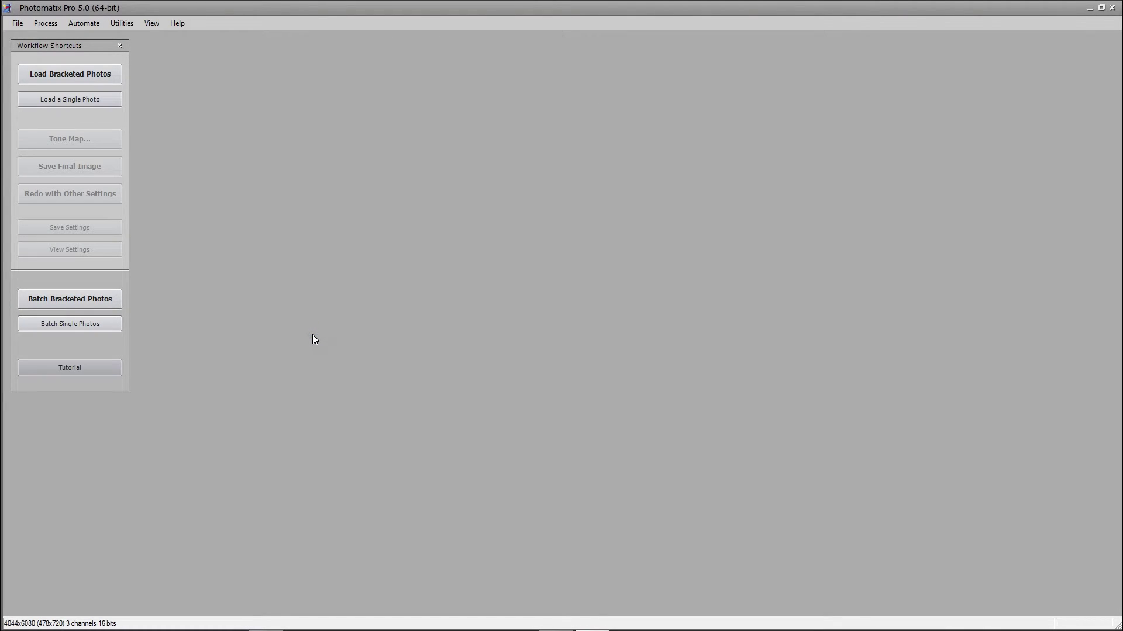
{"action": "left_click", "coordinate": [17, 23]}
{"action": "left_click", "coordinate": [58, 91]}
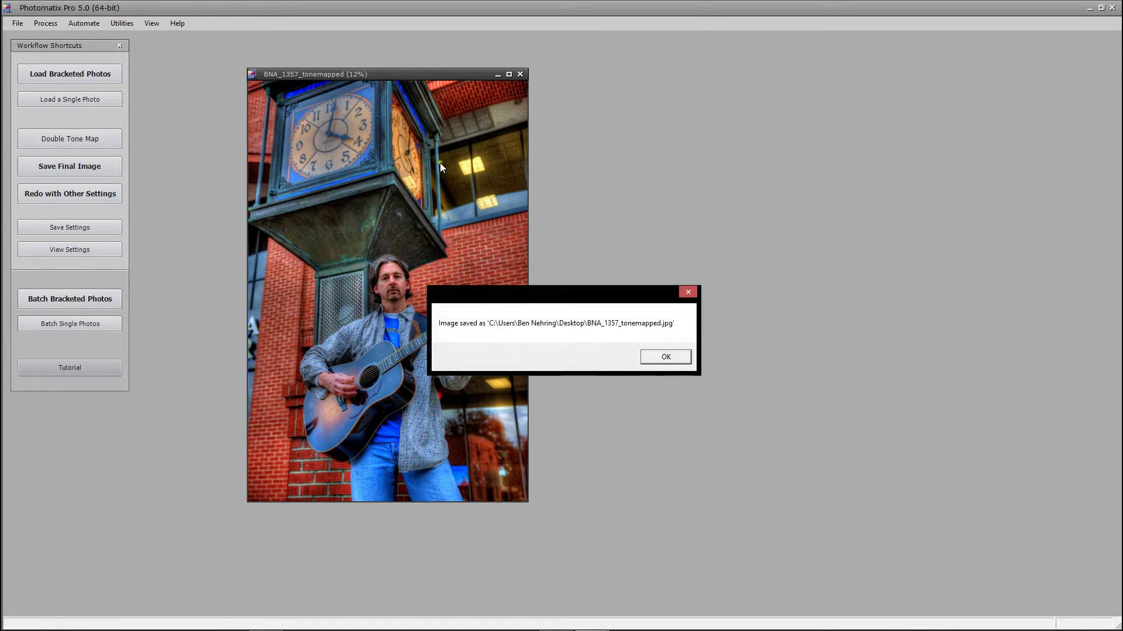
{"action": "left_click", "coordinate": [652, 357]}
{"action": "left_click", "coordinate": [1112, 9]}
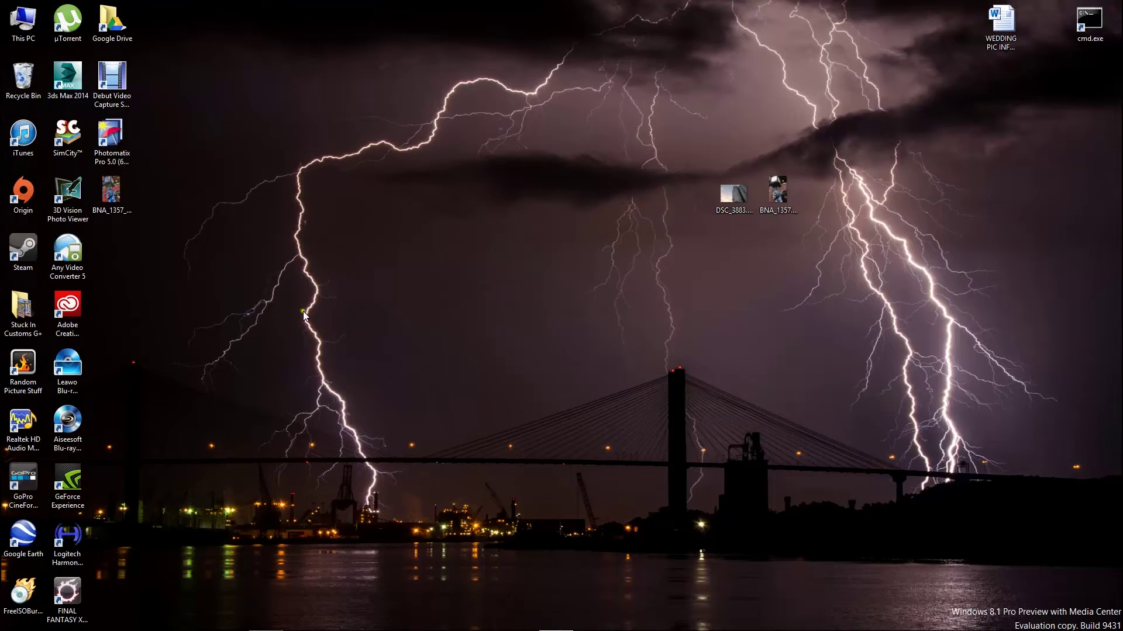
Place BNA_1357_tonemapped.jpg below the original on the desktop and open BNA_1357.NEF in Photoshop through Camera Raw.
{"action": "left_click_drag", "start_coordinate": [111, 190], "coordinate": [784, 252]}
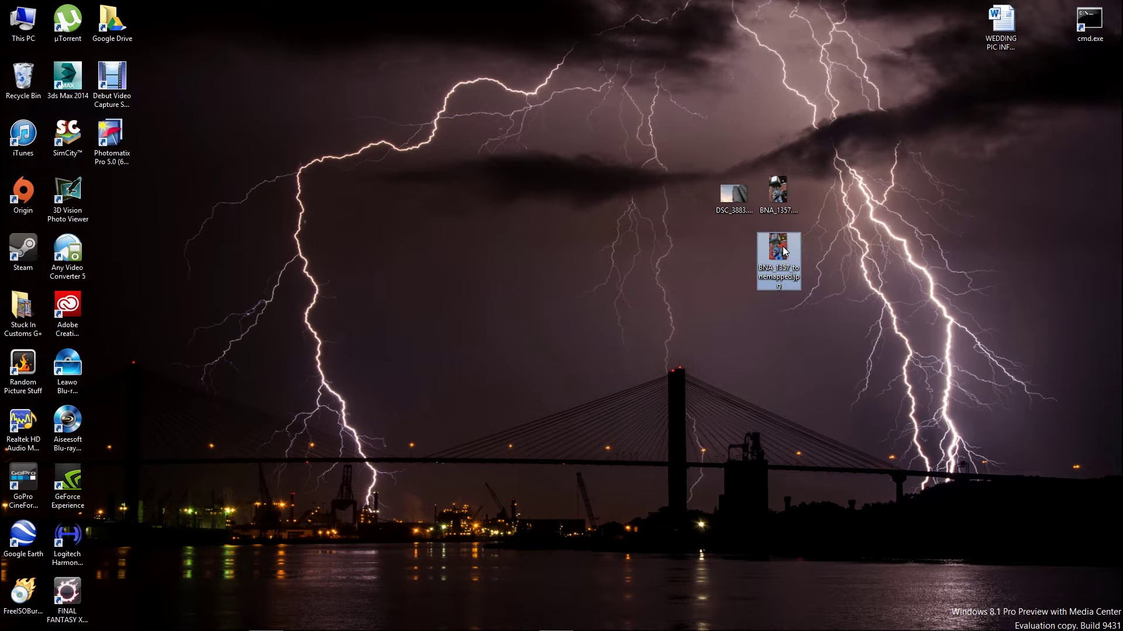
{"action": "left_click", "coordinate": [777, 193]}
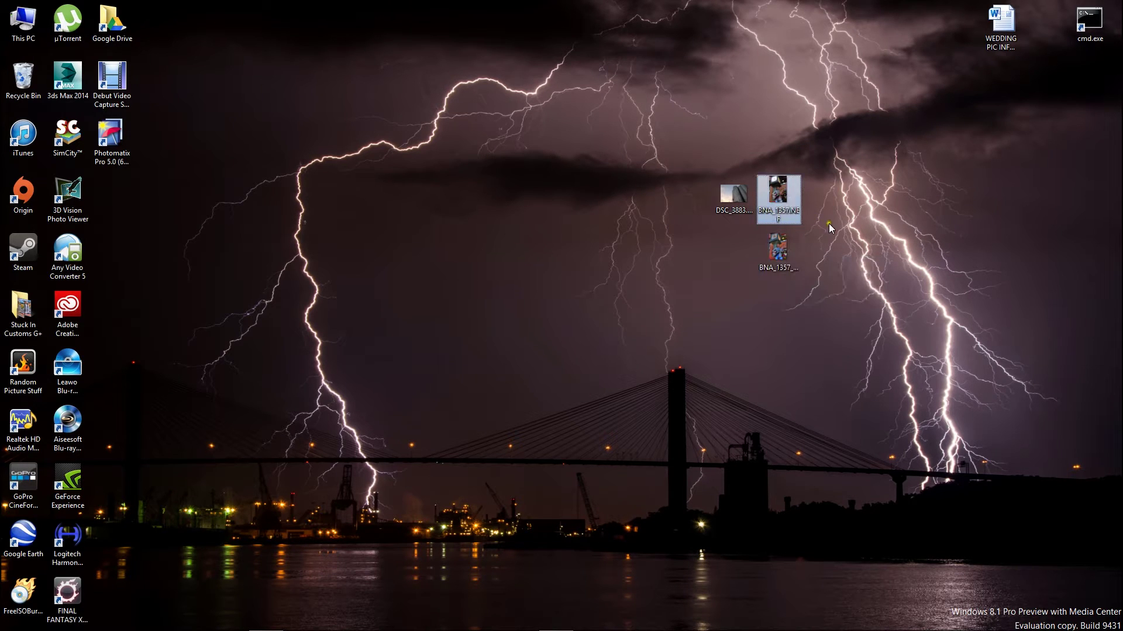
{"action": "double_click", "coordinate": [776, 194]}
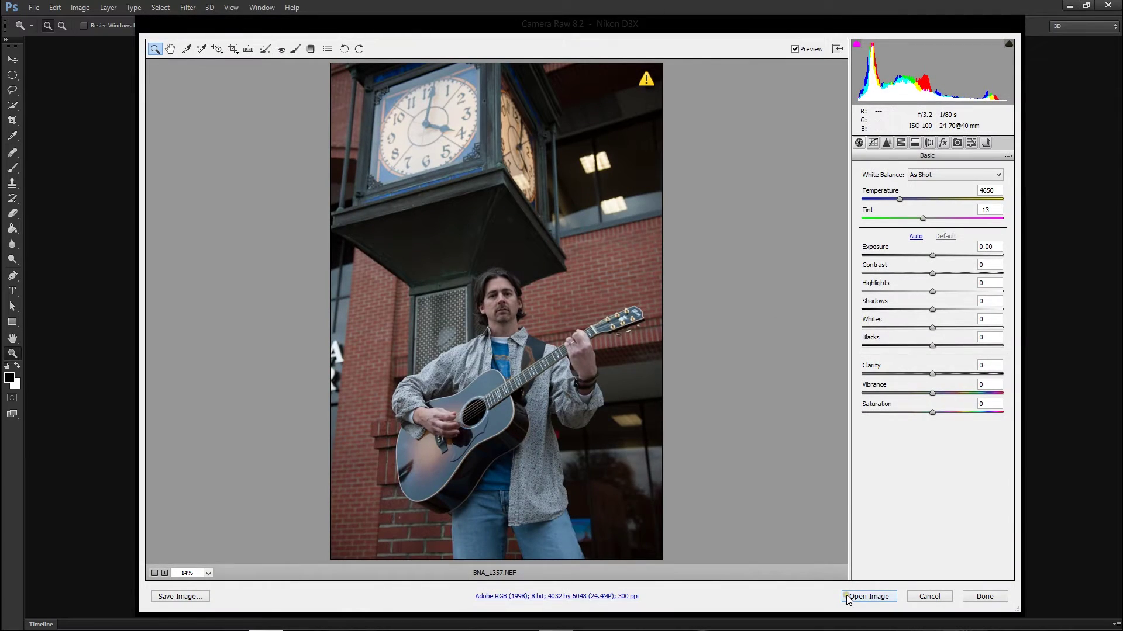
{"action": "left_click", "coordinate": [849, 596]}
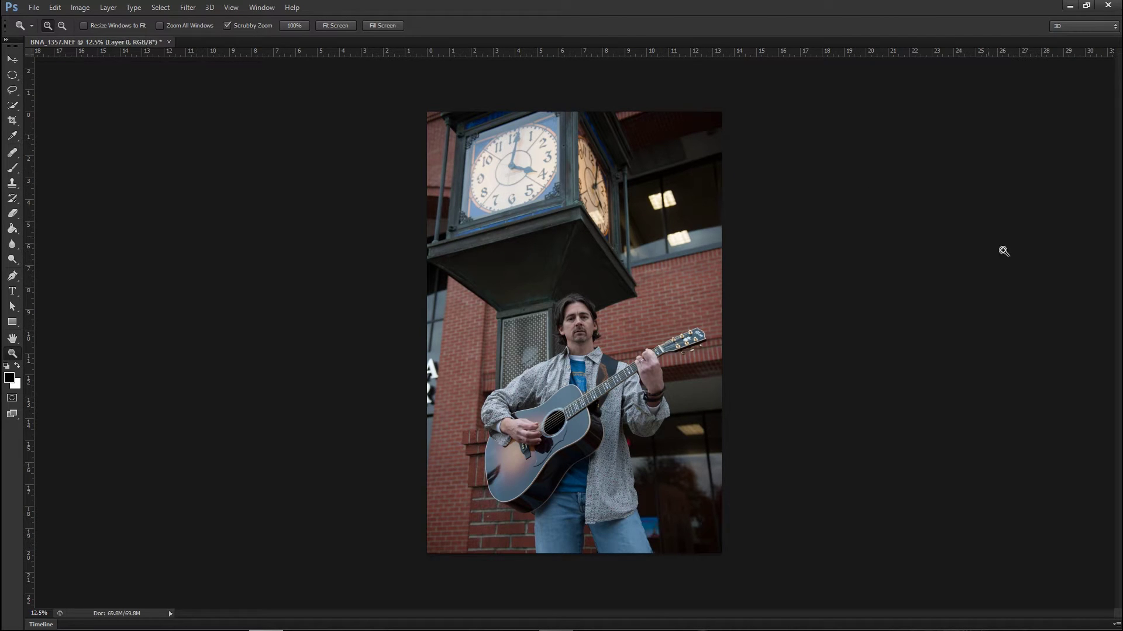
Open BNA_1357_tonemapped.jpg from the desktop in Photoshop, accepting the unmodified Camera Raw settings.
{"action": "left_click", "coordinate": [1066, 6]}
{"action": "double_click", "coordinate": [771, 247]}
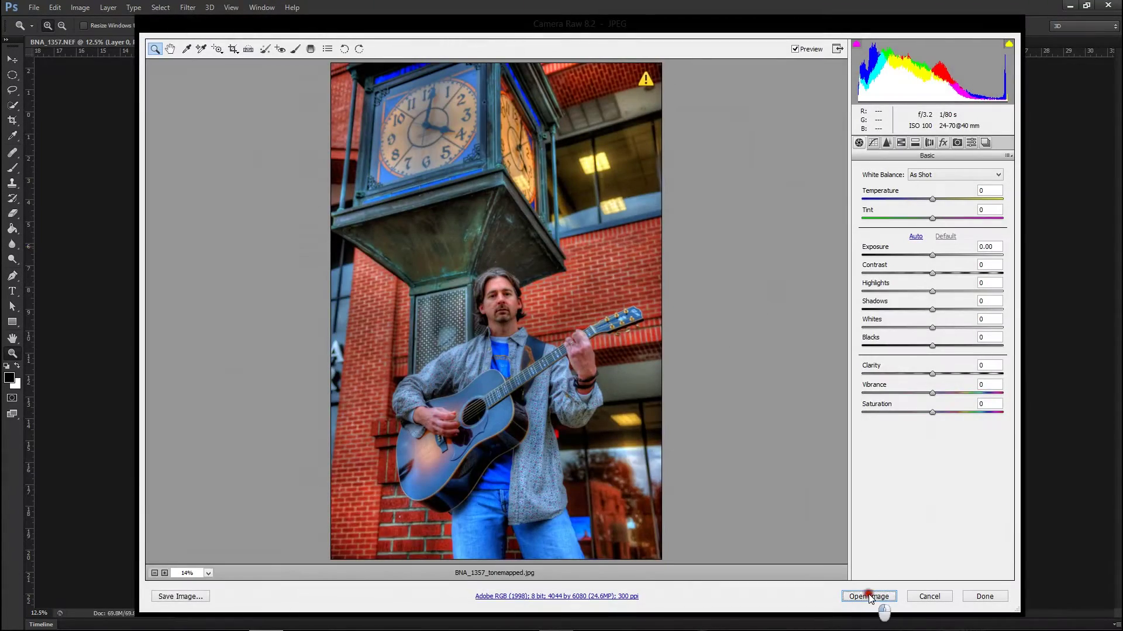
{"action": "left_click", "coordinate": [870, 596]}
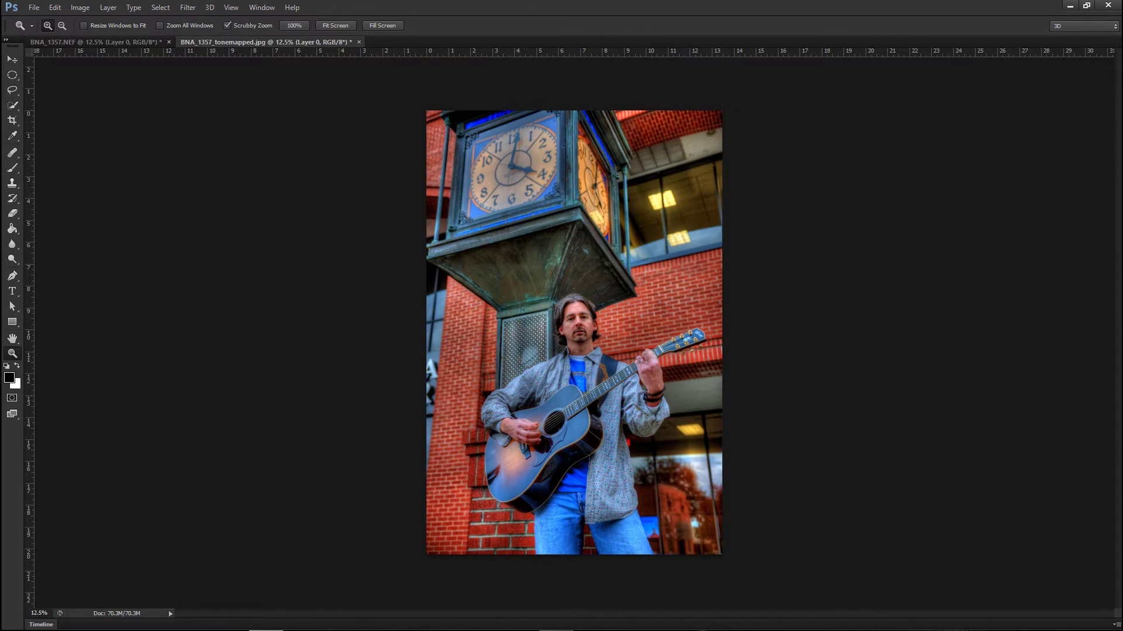
Copy the entire tone-mapped image into the BNA_1357.NEF document as a new layer and display the layer list beside the photo.
{"action": "key", "text": "ctrl+a"}
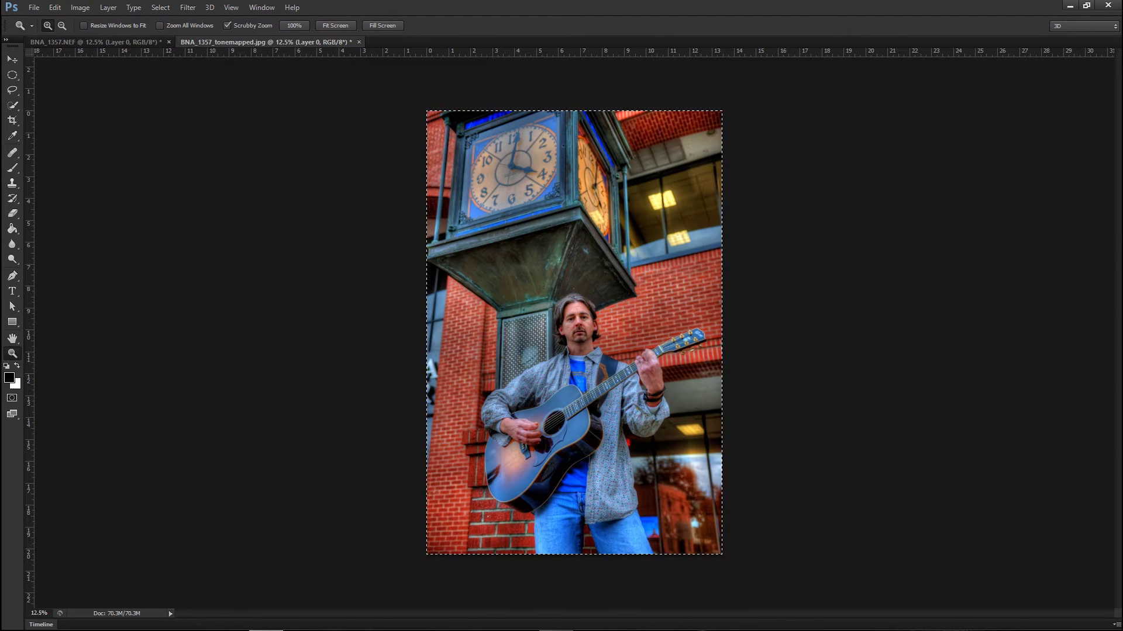
{"action": "left_click", "coordinate": [127, 42]}
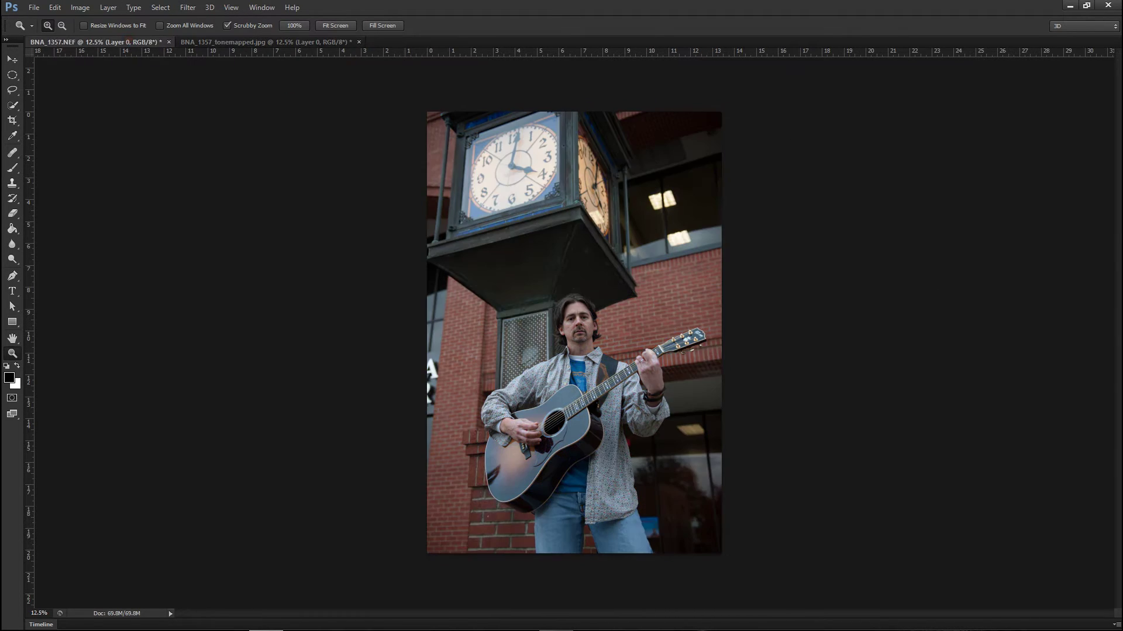
{"action": "key", "text": "ctrl+v"}
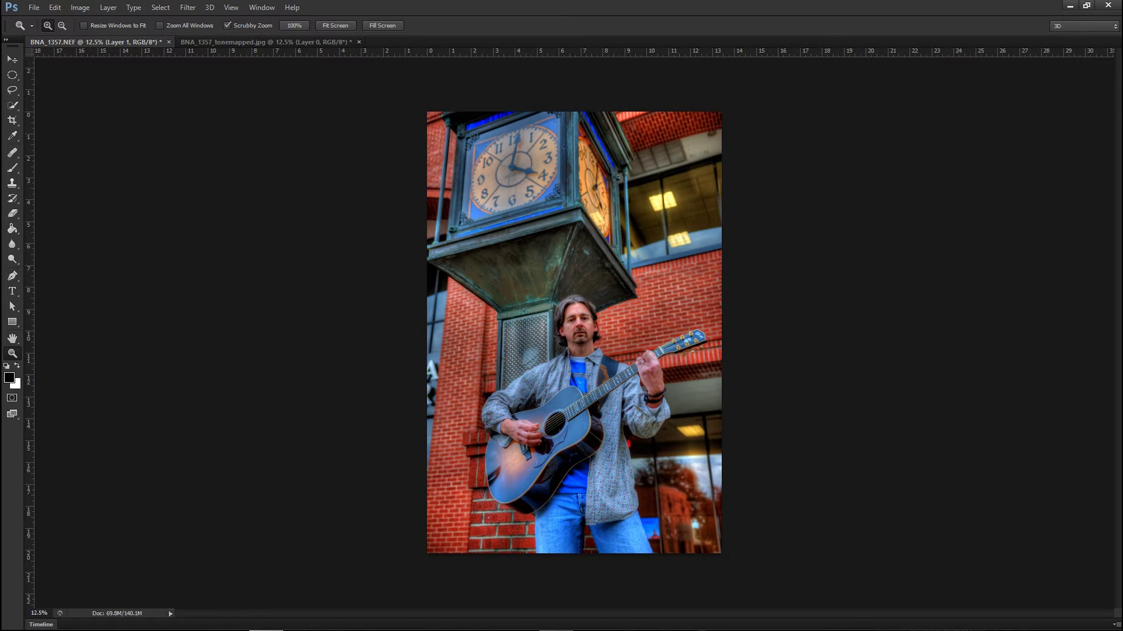
{"action": "key", "text": "F7"}
{"action": "left_click_drag", "start_coordinate": [1008, 142], "coordinate": [974, 135]}
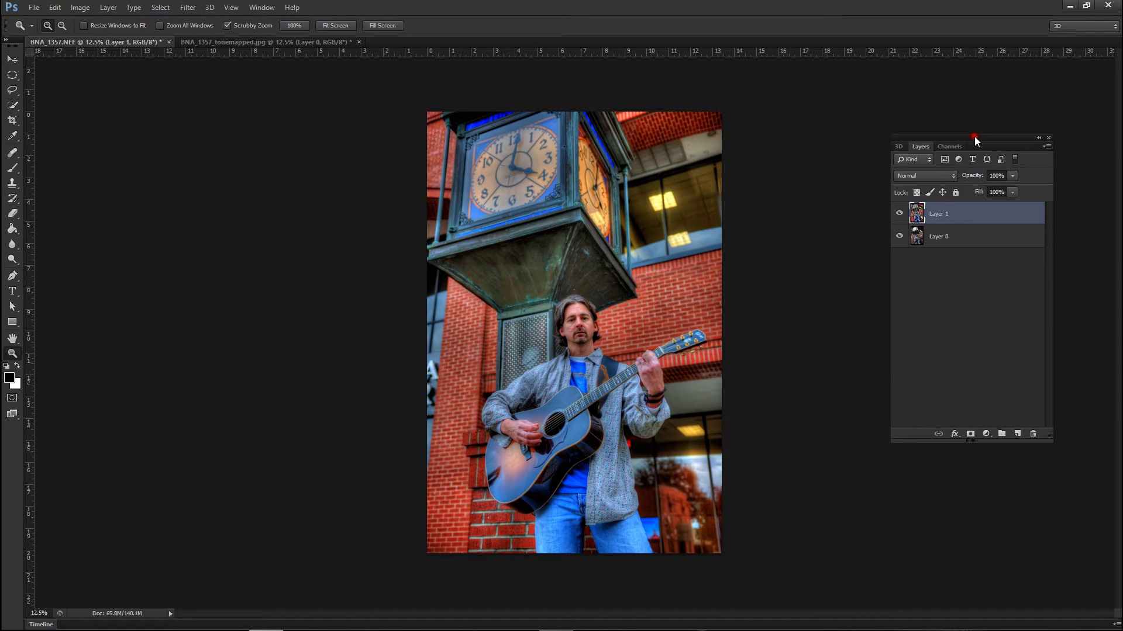
{"action": "left_click", "coordinate": [236, 41]}
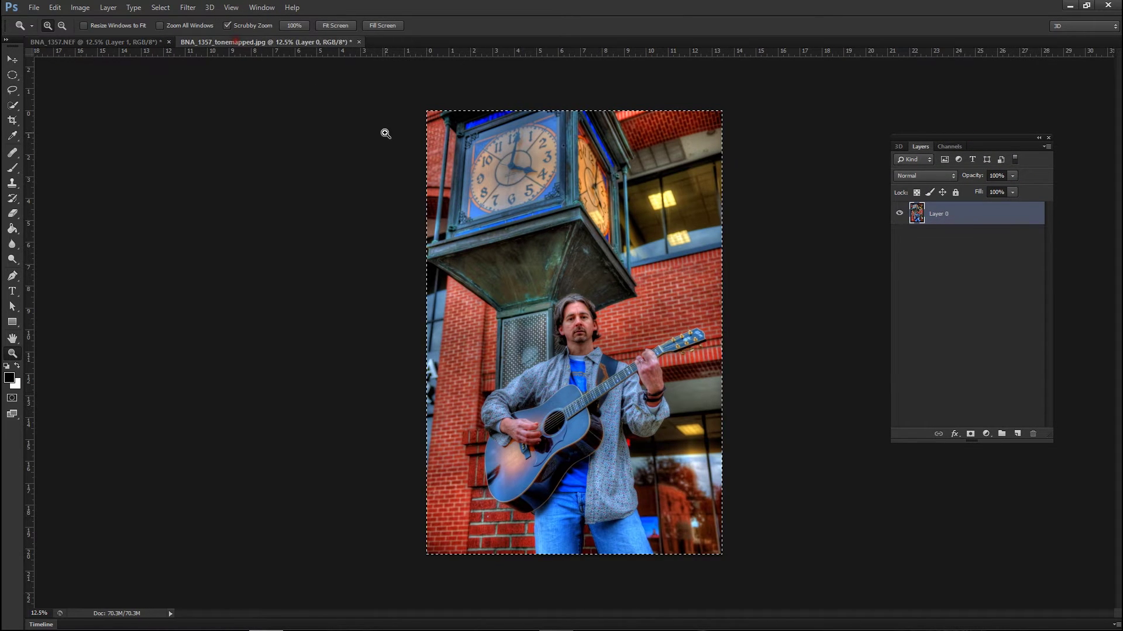
{"action": "left_click", "coordinate": [129, 43]}
{"action": "key", "text": "ctrl+v"}
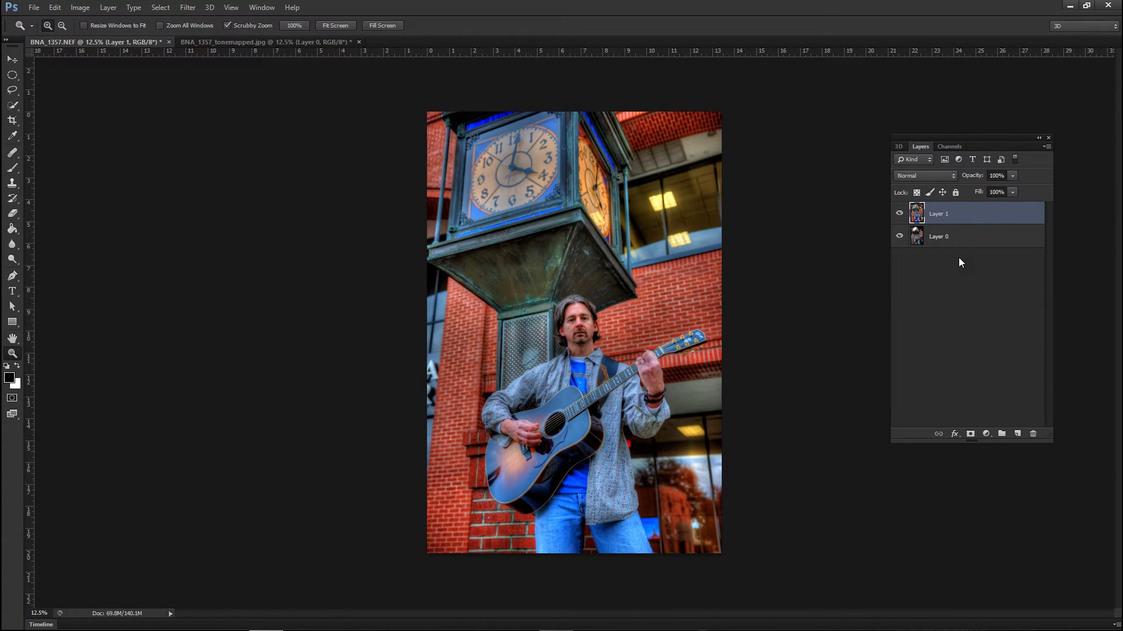
Compare the tone-mapped Layer 1 with the original photo beneath it by toggling its visibility, and examine the man's face and hands.
{"action": "left_click", "coordinate": [900, 214]}
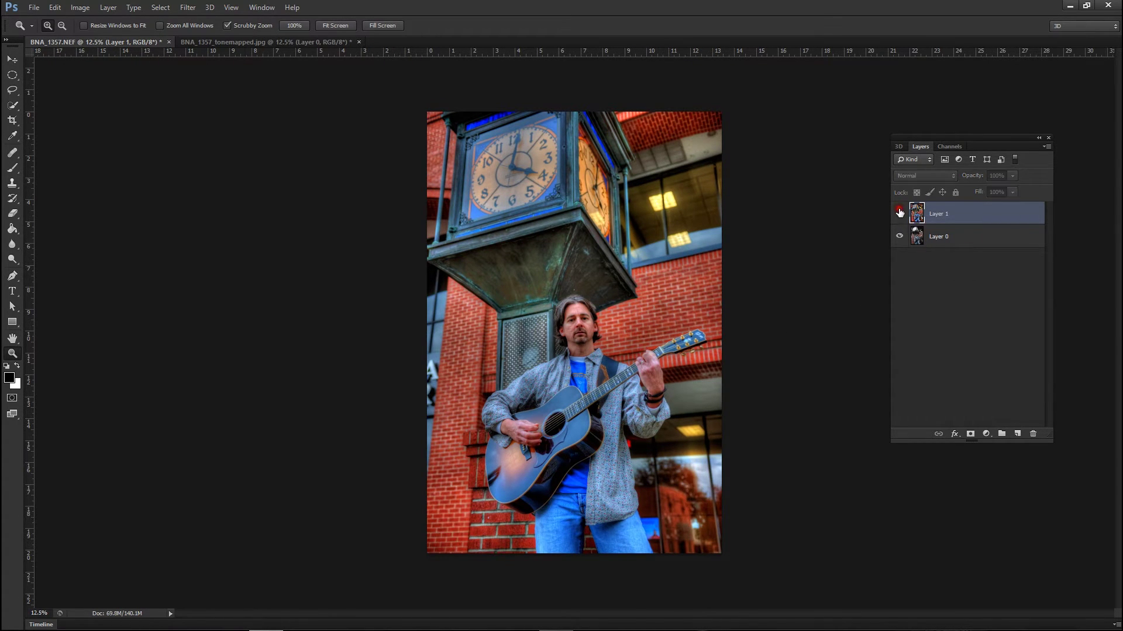
{"action": "left_click", "coordinate": [900, 214]}
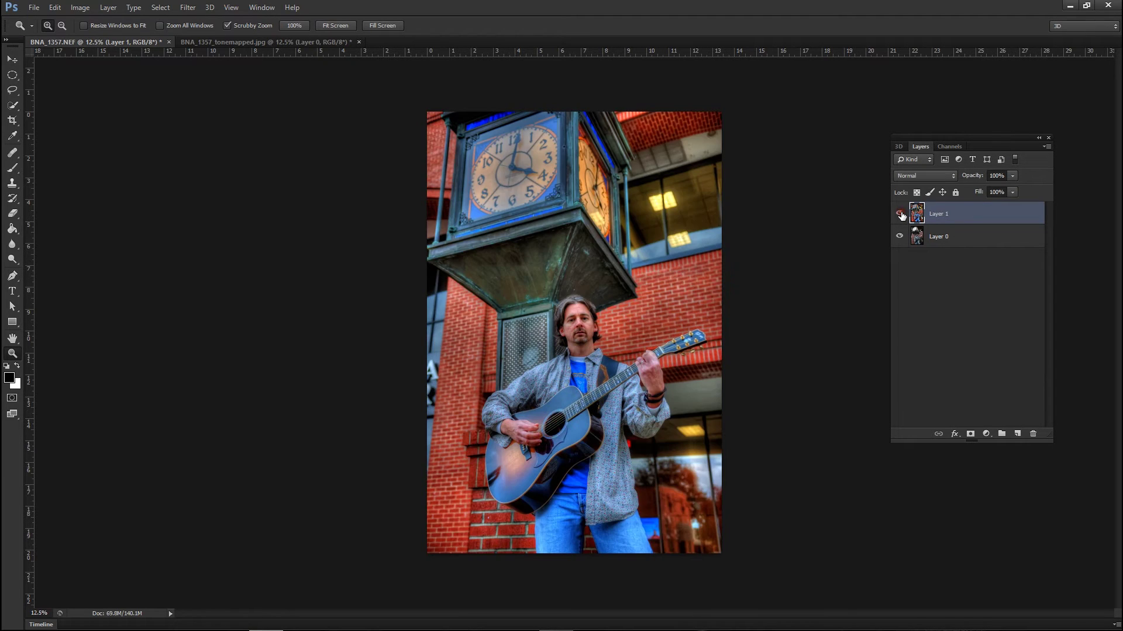
{"action": "left_click", "coordinate": [900, 214]}
{"action": "left_click", "coordinate": [899, 214]}
{"action": "left_click", "coordinate": [623, 387]}
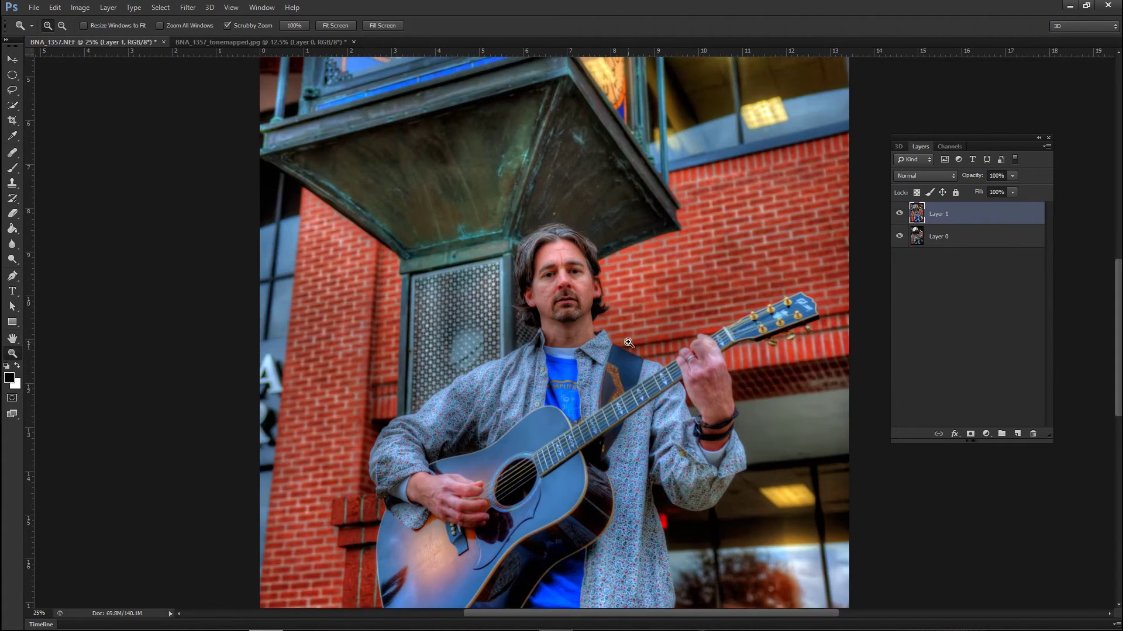
{"action": "left_click", "coordinate": [633, 318]}
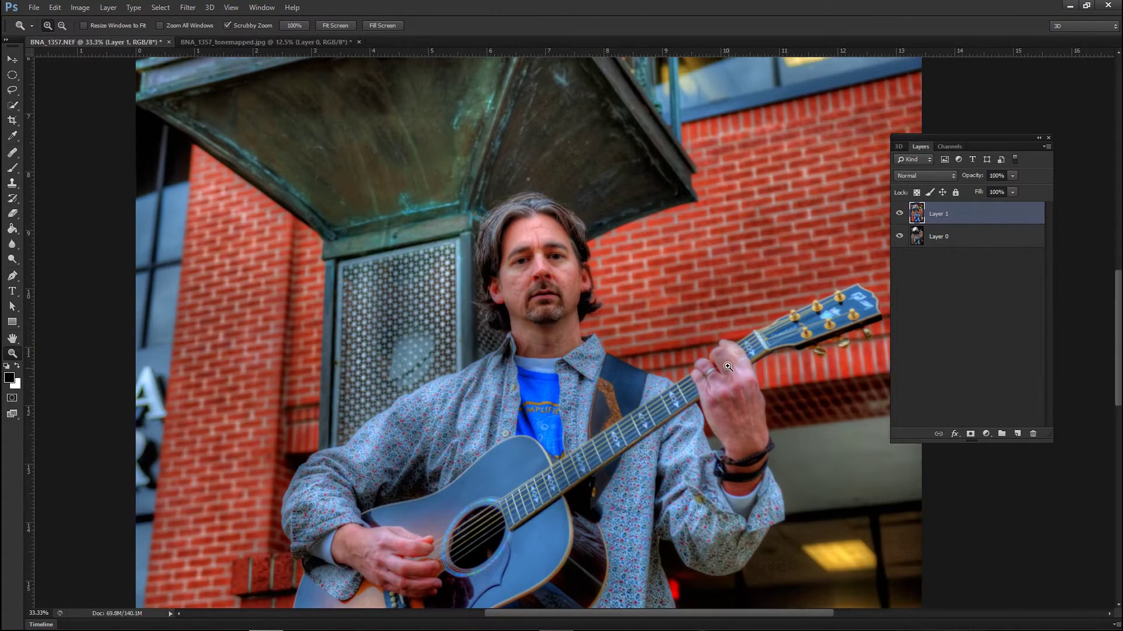
Toggle Layer 1 repeatedly to compare its skin tones, bricks and clock stand with the original photo.
{"action": "scroll", "coordinate": [646, 447], "scroll_direction": "down", "scroll_amount": 1}
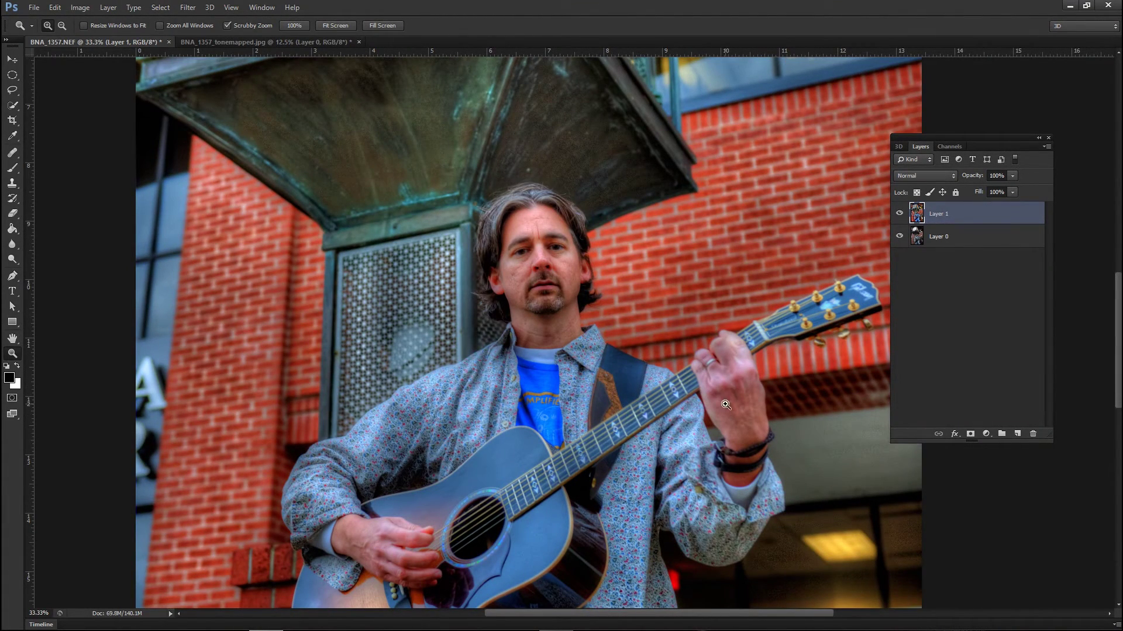
{"action": "left_click", "coordinate": [898, 215]}
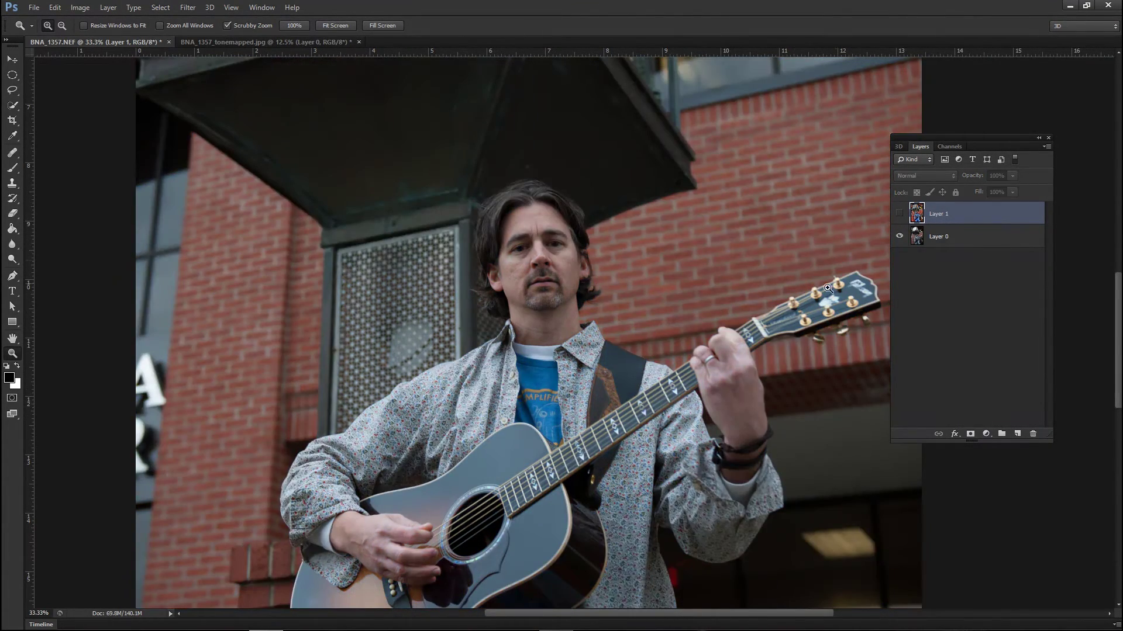
{"action": "left_click", "coordinate": [901, 214]}
{"action": "left_click", "coordinate": [901, 215]}
{"action": "left_click", "coordinate": [903, 216]}
{"action": "left_click", "coordinate": [902, 216]}
{"action": "left_click", "coordinate": [903, 215]}
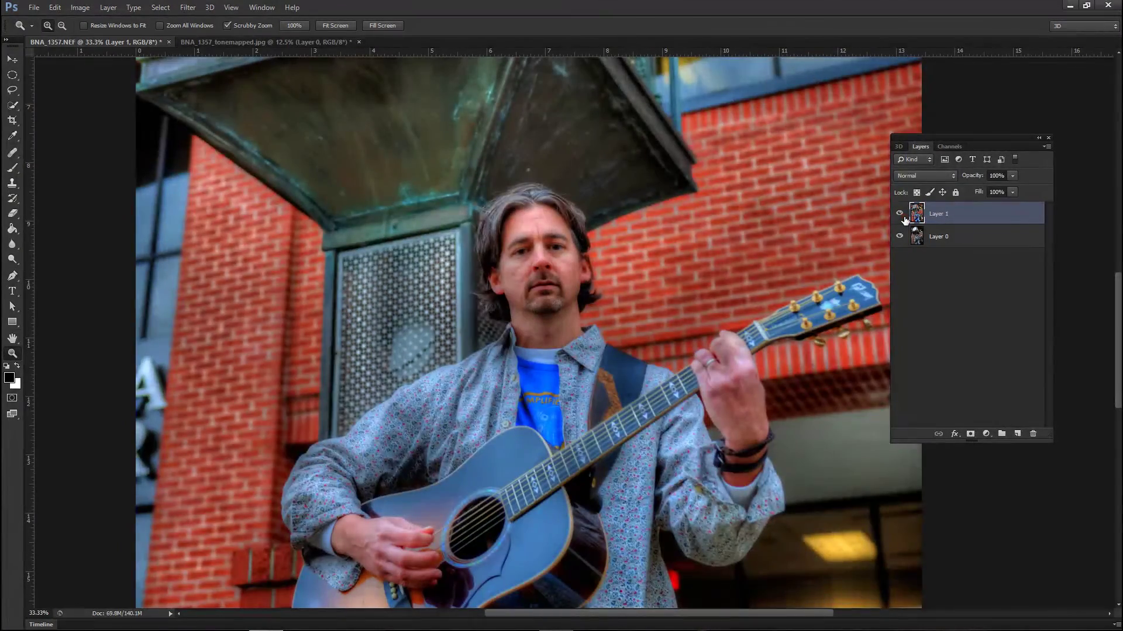
{"action": "left_click", "coordinate": [903, 216]}
{"action": "left_click", "coordinate": [902, 216]}
{"action": "left_click", "coordinate": [903, 216]}
{"action": "left_click", "coordinate": [903, 216]}
{"action": "left_click", "coordinate": [902, 216]}
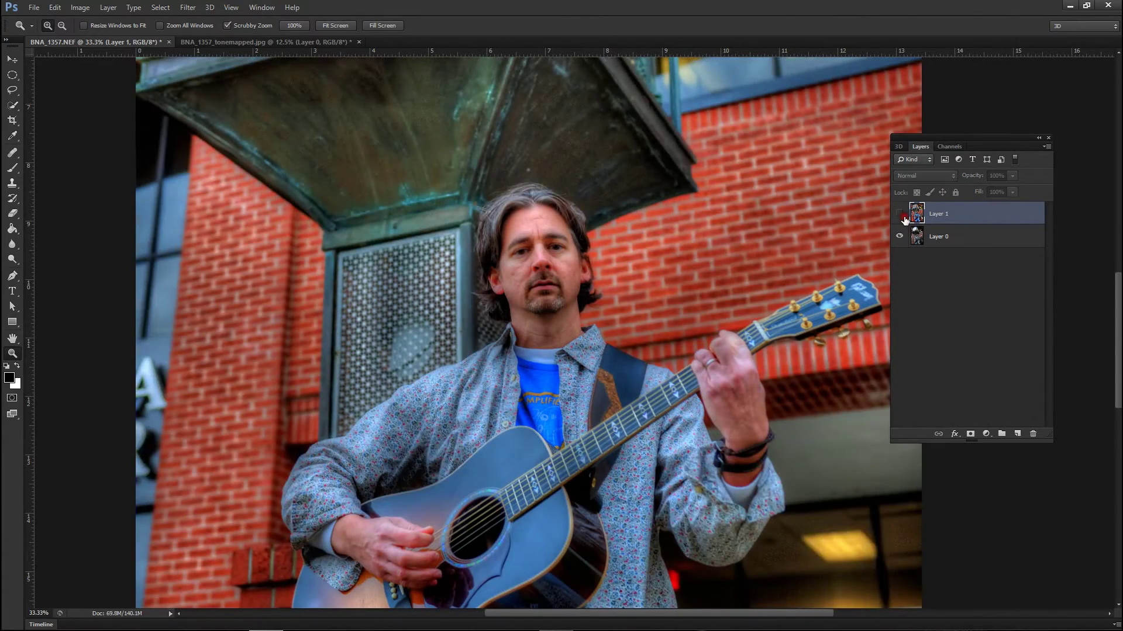
{"action": "left_click", "coordinate": [903, 216]}
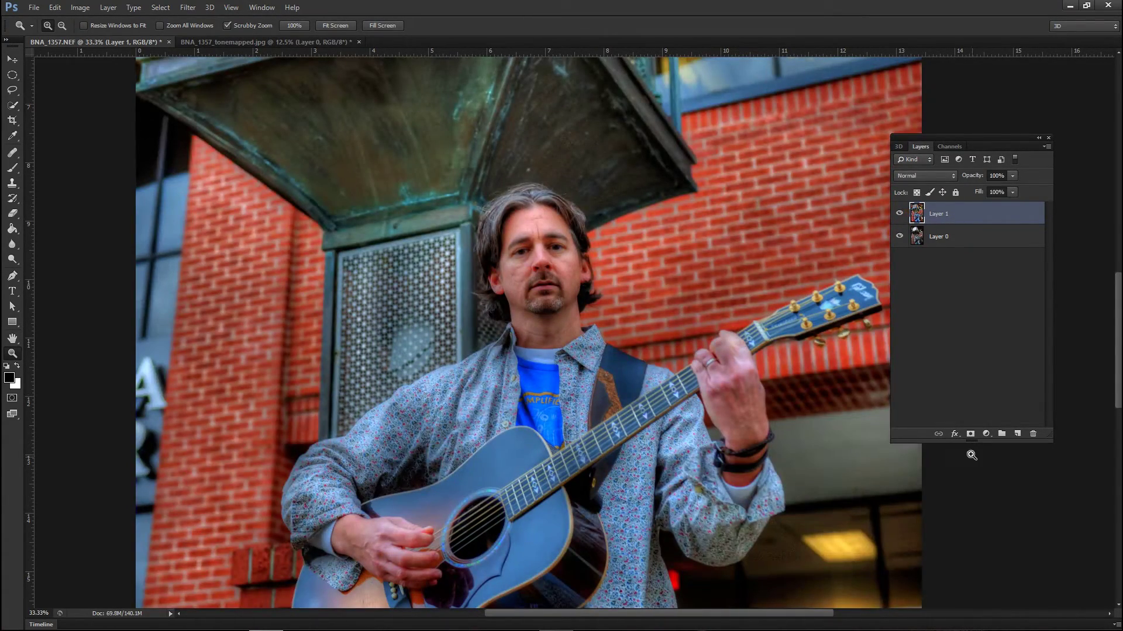
Add a layer mask to Layer 1 and ready the Brush tool with black paint at size 150.
{"action": "left_click", "coordinate": [970, 433]}
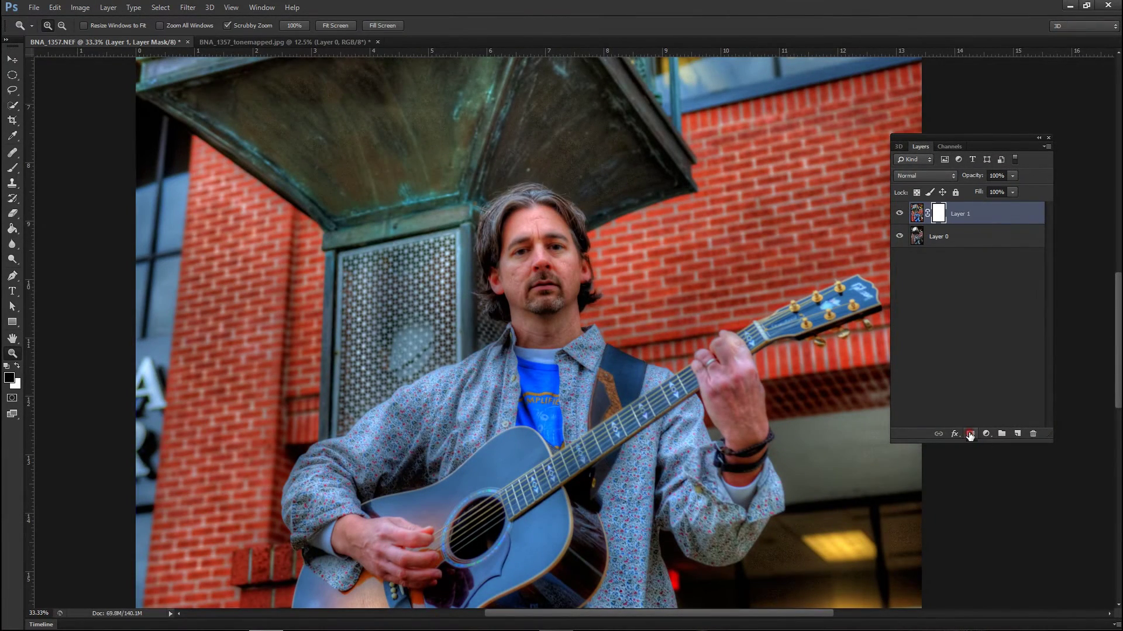
{"action": "left_click", "coordinate": [12, 168]}
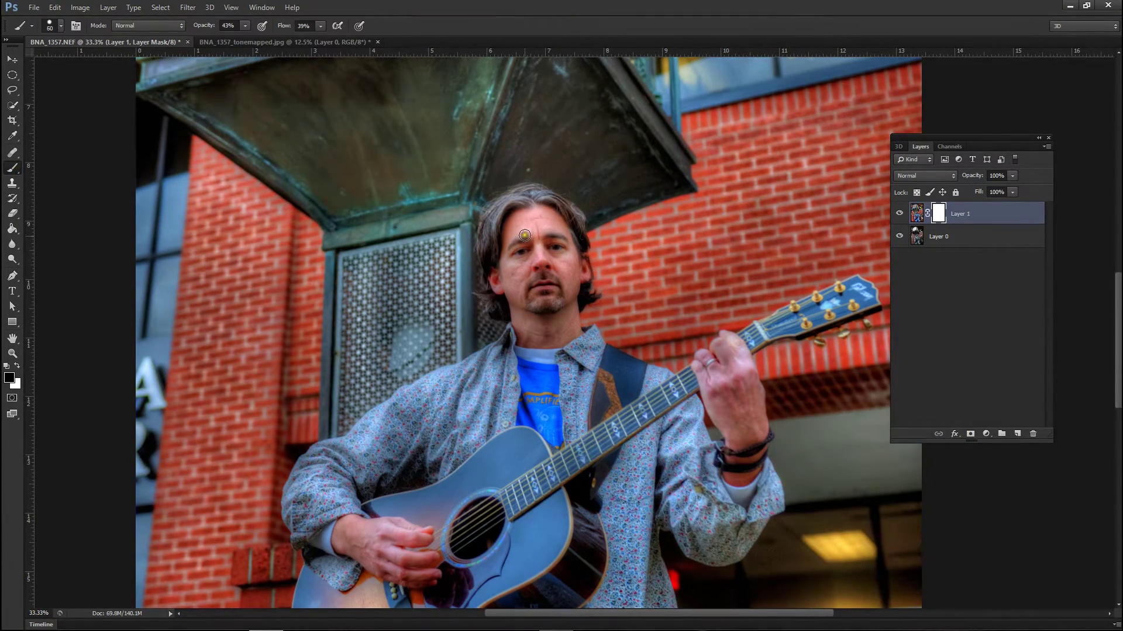
{"action": "key", "text": "bracketright"}
{"action": "key", "text": "bracketright"}
{"action": "key", "text": "bracketright"}
{"action": "key", "text": "bracketright"}
{"action": "key", "text": "bracketright"}
{"action": "key", "text": "bracketright"}
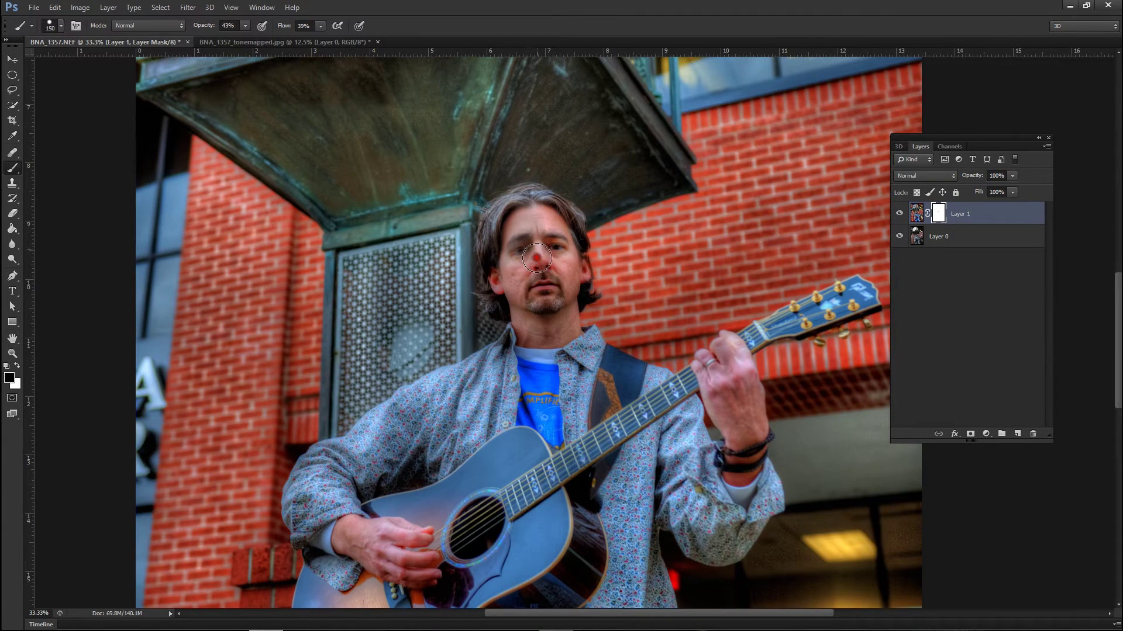
Paint black on Layer 1's mask over the man's face and both hands to bring back the original skin tones.
{"action": "mouse_move", "coordinate": [536, 258]}
{"action": "left_mouse_down"}
{"action": "mouse_move", "coordinate": [547, 281]}
{"action": "mouse_move", "coordinate": [567, 248]}
{"action": "mouse_move", "coordinate": [552, 230]}
{"action": "mouse_move", "coordinate": [546, 254]}
{"action": "mouse_move", "coordinate": [560, 239]}
{"action": "mouse_move", "coordinate": [516, 251]}
{"action": "mouse_move", "coordinate": [521, 321]}
{"action": "mouse_move", "coordinate": [537, 262]}
{"action": "mouse_move", "coordinate": [555, 336]}
{"action": "mouse_move", "coordinate": [548, 248]}
{"action": "mouse_move", "coordinate": [549, 318]}
{"action": "mouse_move", "coordinate": [553, 262]}
{"action": "mouse_move", "coordinate": [568, 323]}
{"action": "mouse_move", "coordinate": [570, 283]}
{"action": "mouse_move", "coordinate": [556, 321]}
{"action": "mouse_move", "coordinate": [574, 270]}
{"action": "mouse_move", "coordinate": [574, 303]}
{"action": "mouse_move", "coordinate": [574, 265]}
{"action": "mouse_move", "coordinate": [583, 287]}
{"action": "mouse_move", "coordinate": [569, 236]}
{"action": "mouse_move", "coordinate": [574, 282]}
{"action": "mouse_move", "coordinate": [569, 269]}
{"action": "mouse_move", "coordinate": [528, 283]}
{"action": "mouse_move", "coordinate": [535, 264]}
{"action": "mouse_move", "coordinate": [548, 305]}
{"action": "mouse_move", "coordinate": [527, 274]}
{"action": "mouse_move", "coordinate": [544, 338]}
{"action": "mouse_move", "coordinate": [559, 319]}
{"action": "mouse_move", "coordinate": [575, 344]}
{"action": "mouse_move", "coordinate": [556, 300]}
{"action": "mouse_move", "coordinate": [572, 346]}
{"action": "mouse_move", "coordinate": [720, 407]}
{"action": "mouse_move", "coordinate": [723, 380]}
{"action": "mouse_move", "coordinate": [709, 366]}
{"action": "mouse_move", "coordinate": [718, 347]}
{"action": "mouse_move", "coordinate": [704, 364]}
{"action": "mouse_move", "coordinate": [733, 348]}
{"action": "mouse_move", "coordinate": [713, 372]}
{"action": "mouse_move", "coordinate": [749, 360]}
{"action": "mouse_move", "coordinate": [735, 382]}
{"action": "mouse_move", "coordinate": [739, 419]}
{"action": "mouse_move", "coordinate": [727, 370]}
{"action": "mouse_move", "coordinate": [754, 430]}
{"action": "mouse_move", "coordinate": [725, 416]}
{"action": "mouse_move", "coordinate": [744, 435]}
{"action": "mouse_move", "coordinate": [714, 400]}
{"action": "mouse_move", "coordinate": [746, 449]}
{"action": "mouse_move", "coordinate": [735, 387]}
{"action": "mouse_move", "coordinate": [751, 419]}
{"action": "mouse_move", "coordinate": [730, 353]}
{"action": "left_mouse_up"}
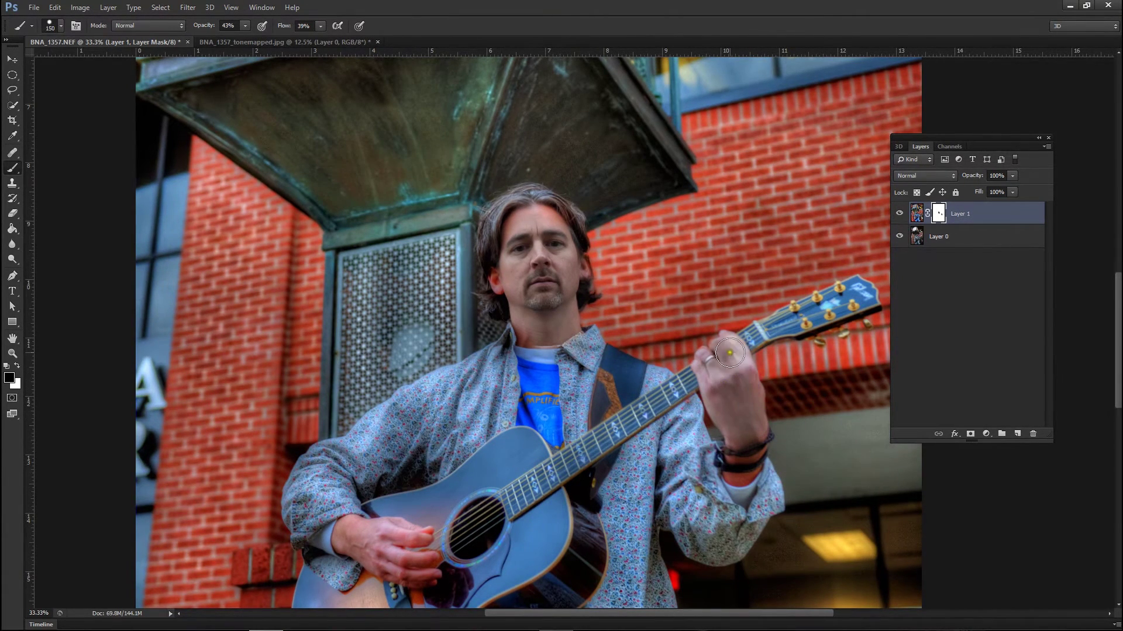
{"action": "scroll", "coordinate": [382, 476], "scroll_direction": "down", "scroll_amount": 2}
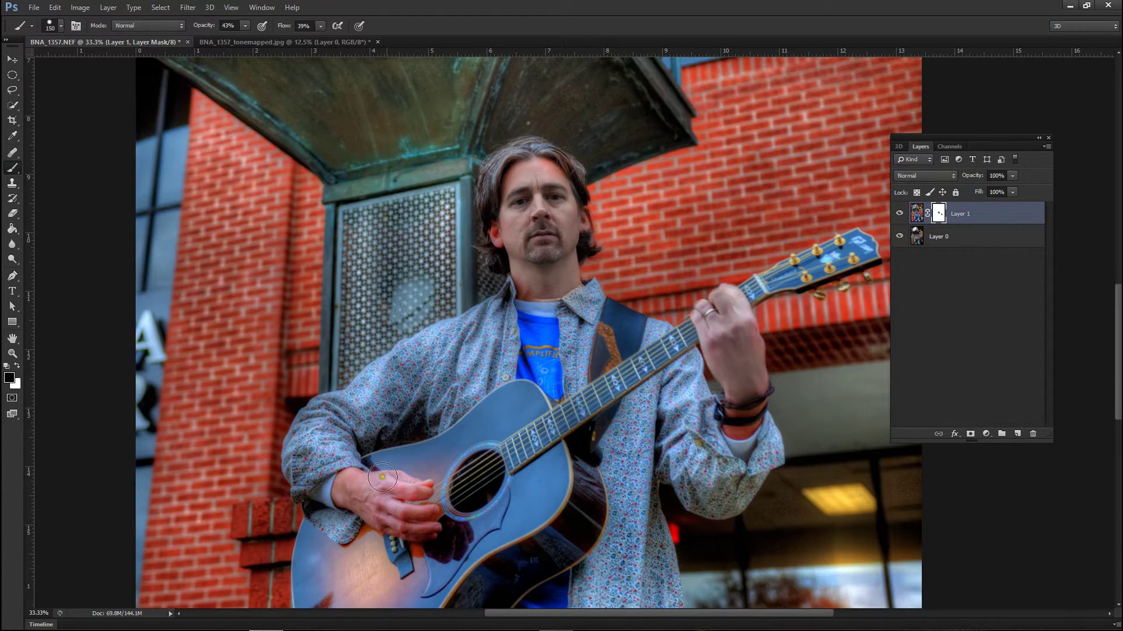
{"action": "mouse_move", "coordinate": [383, 476]}
{"action": "left_mouse_down"}
{"action": "mouse_move", "coordinate": [356, 504]}
{"action": "mouse_move", "coordinate": [430, 511]}
{"action": "mouse_move", "coordinate": [370, 492]}
{"action": "mouse_move", "coordinate": [410, 504]}
{"action": "mouse_move", "coordinate": [373, 490]}
{"action": "mouse_move", "coordinate": [434, 491]}
{"action": "mouse_move", "coordinate": [371, 485]}
{"action": "mouse_move", "coordinate": [405, 525]}
{"action": "mouse_move", "coordinate": [332, 490]}
{"action": "mouse_move", "coordinate": [416, 532]}
{"action": "mouse_move", "coordinate": [341, 507]}
{"action": "mouse_move", "coordinate": [415, 520]}
{"action": "mouse_move", "coordinate": [338, 490]}
{"action": "mouse_move", "coordinate": [391, 507]}
{"action": "mouse_move", "coordinate": [349, 486]}
{"action": "mouse_move", "coordinate": [418, 491]}
{"action": "mouse_move", "coordinate": [354, 482]}
{"action": "mouse_move", "coordinate": [397, 485]}
{"action": "mouse_move", "coordinate": [364, 485]}
{"action": "mouse_move", "coordinate": [396, 485]}
{"action": "left_mouse_up"}
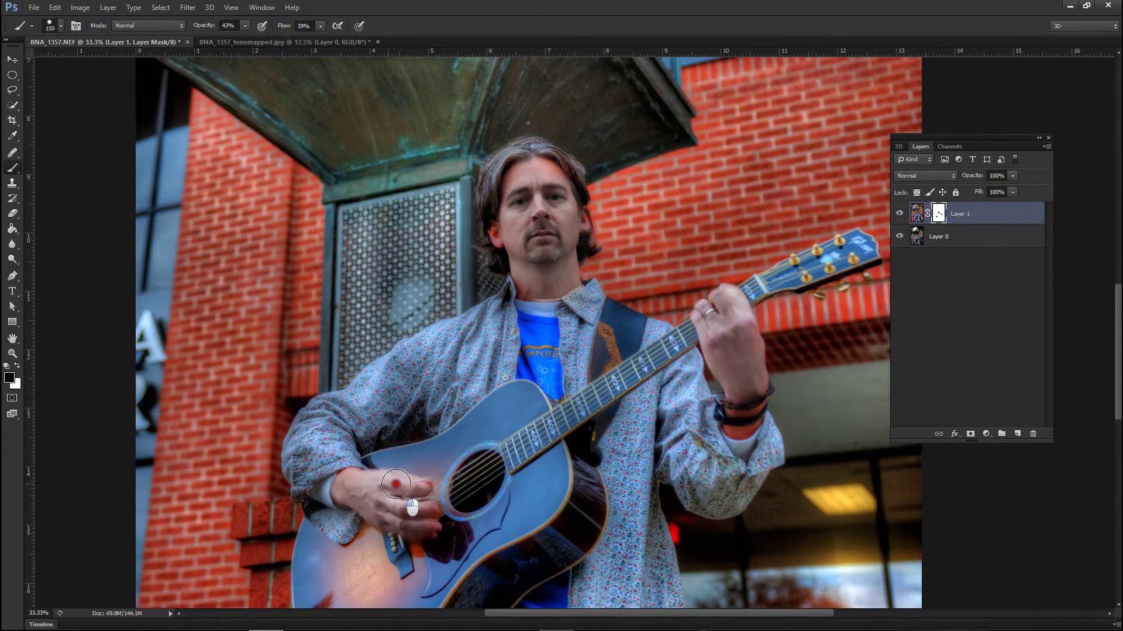
{"action": "left_click_drag", "start_coordinate": [573, 211], "coordinate": [576, 218]}
Compare the masked Layer 1 with the original close up by toggling its visibility, checking the face and hands.
{"action": "left_click", "coordinate": [900, 214]}
{"action": "left_click", "coordinate": [900, 214]}
{"action": "left_click", "coordinate": [901, 215]}
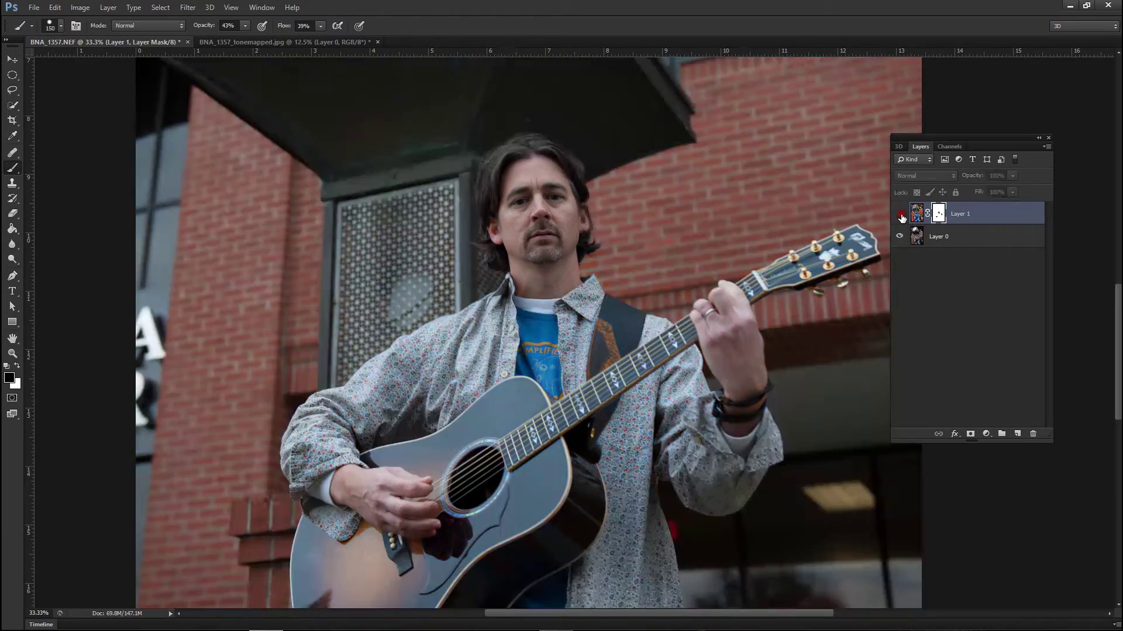
{"action": "left_click", "coordinate": [900, 214]}
{"action": "left_click", "coordinate": [900, 214]}
{"action": "left_click", "coordinate": [900, 215]}
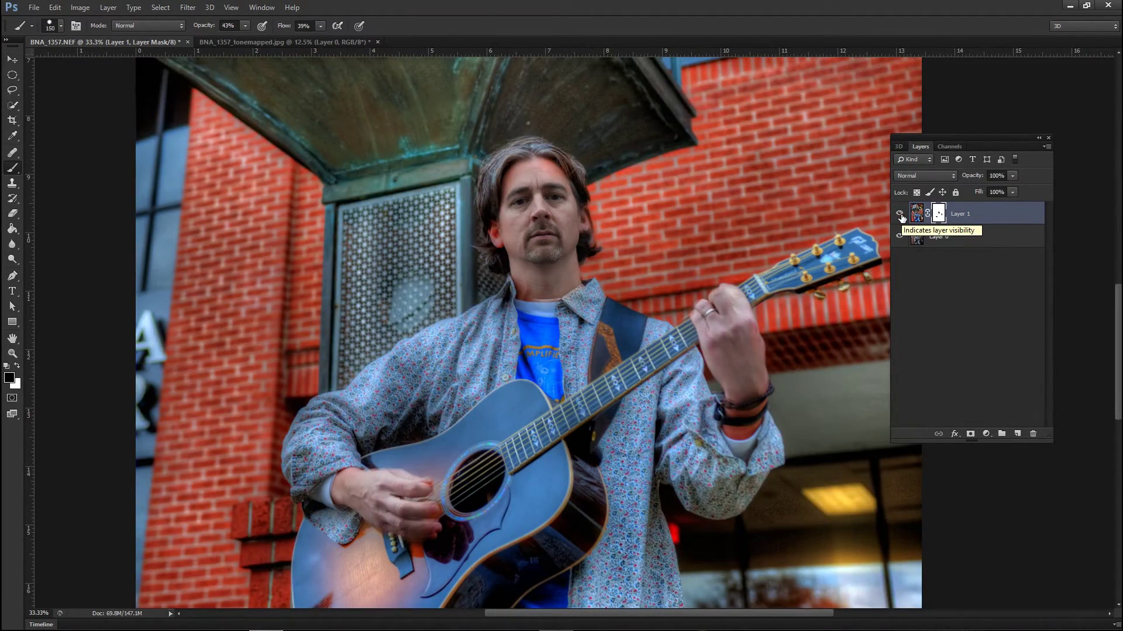
{"action": "left_click", "coordinate": [900, 214]}
{"action": "left_click", "coordinate": [899, 215]}
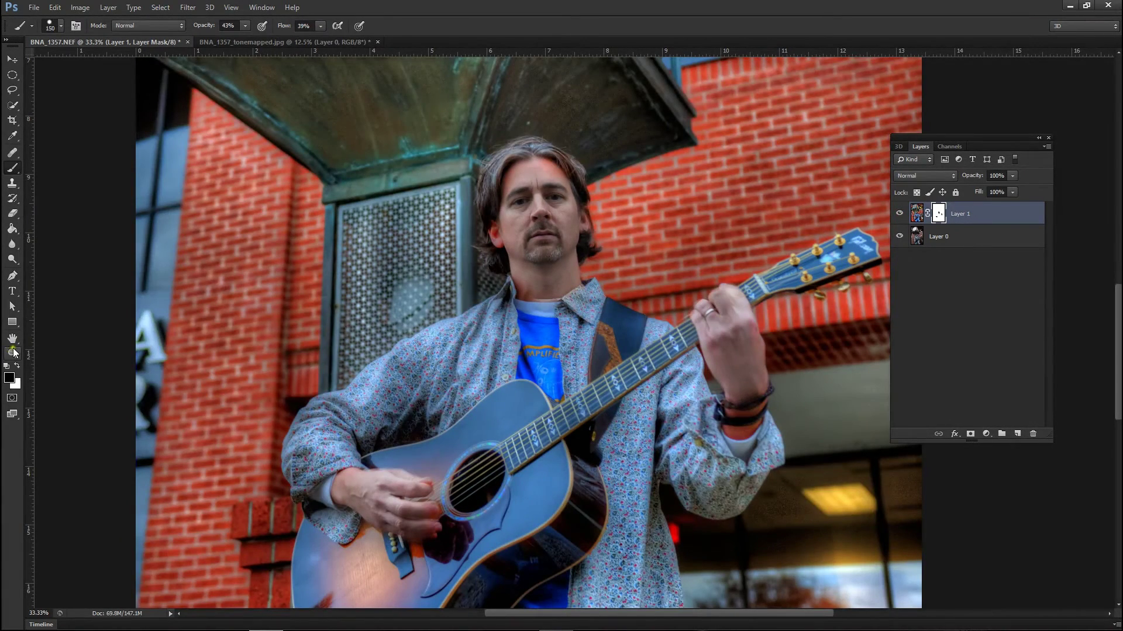
Fit the whole photo on screen and compare the masked Layer 1 with the original by toggling its visibility.
{"action": "left_click", "coordinate": [13, 352]}
{"action": "left_click", "coordinate": [336, 25]}
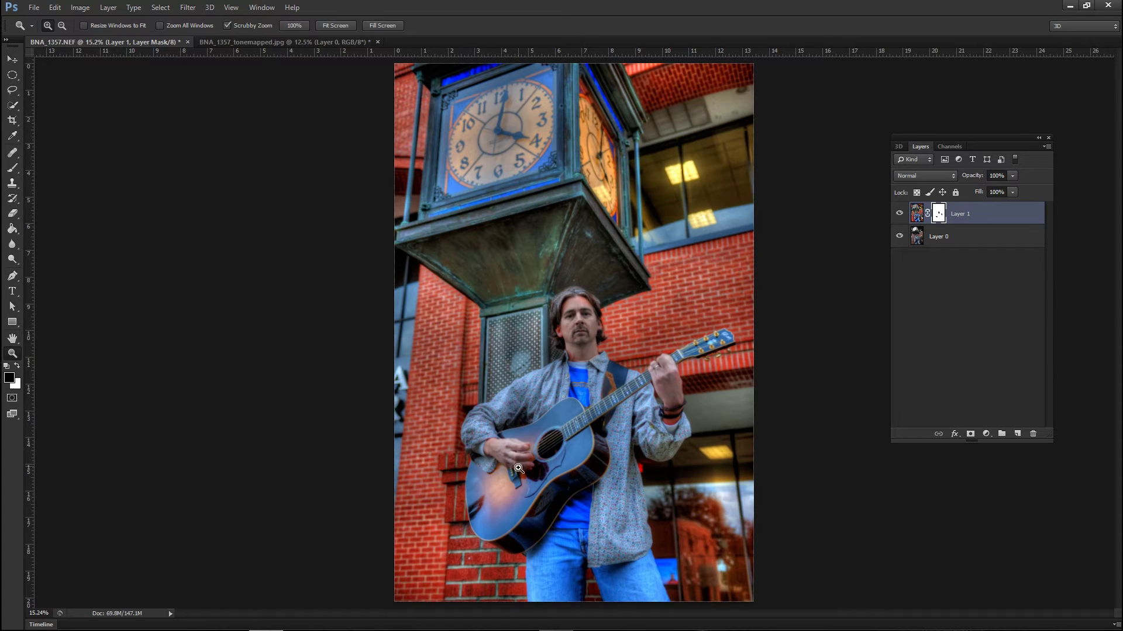
{"action": "left_click", "coordinate": [906, 214]}
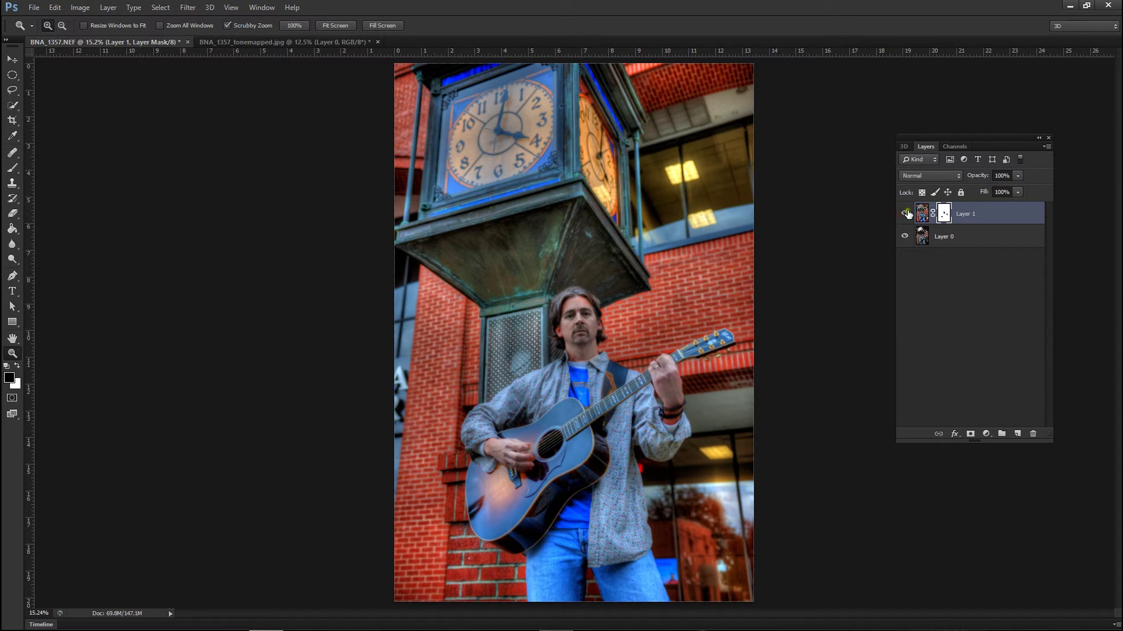
{"action": "left_click", "coordinate": [907, 214]}
{"action": "left_click", "coordinate": [908, 214]}
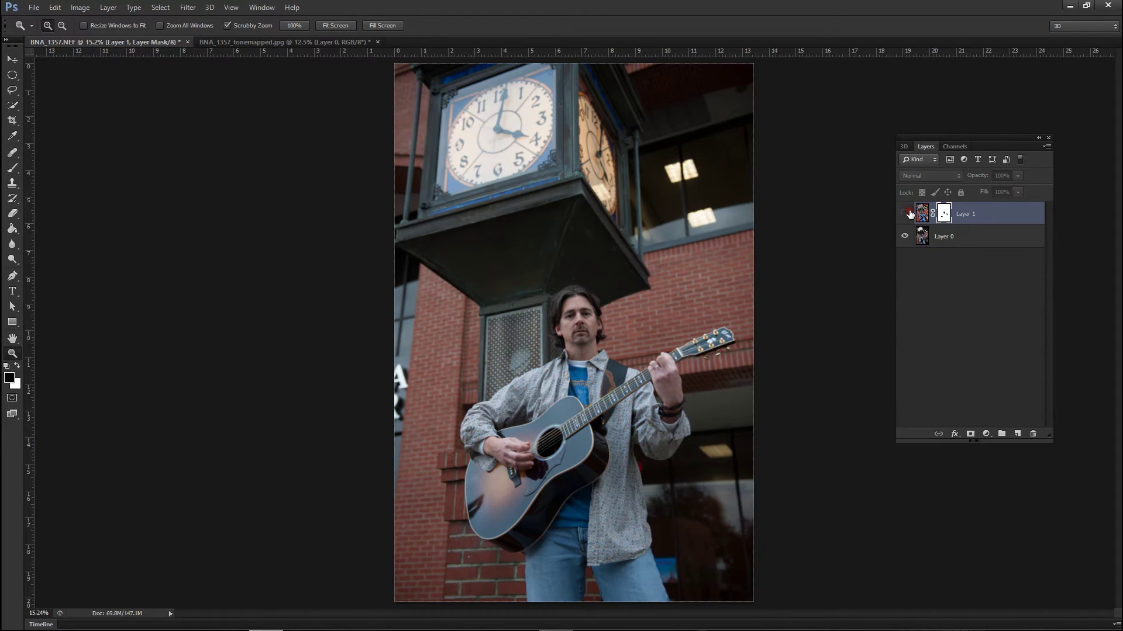
{"action": "left_click", "coordinate": [909, 214]}
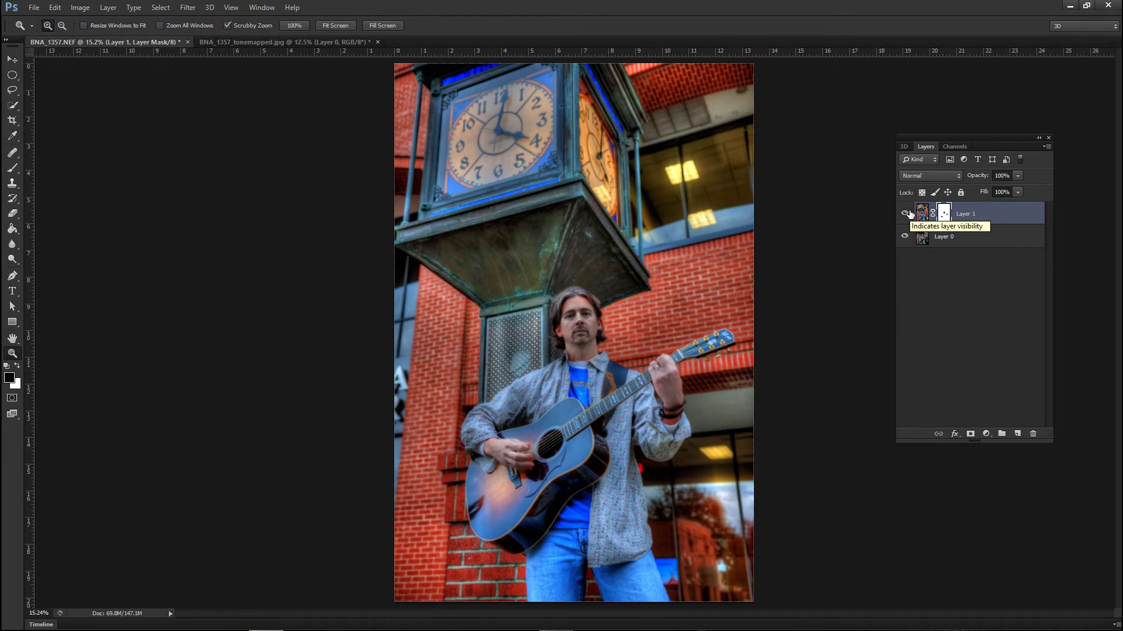
Disable and re-enable Layer 1's mask several times to compare the skin with and without masking, leaving the mask enabled.
{"action": "right_click", "coordinate": [943, 213]}
{"action": "left_click", "coordinate": [953, 217]}
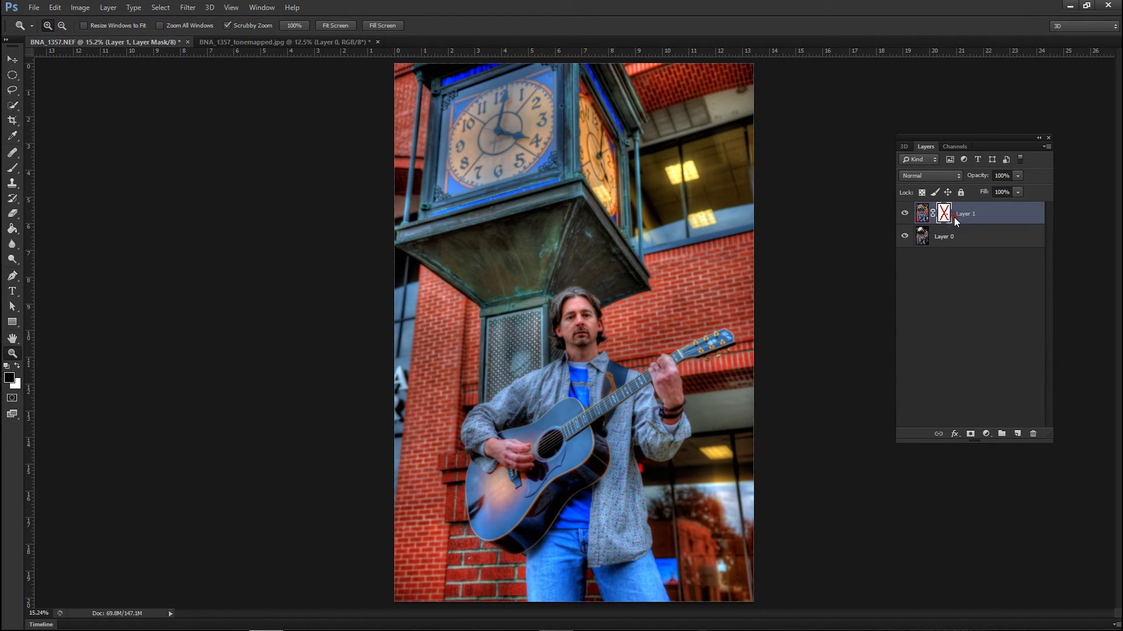
{"action": "right_click", "coordinate": [947, 215]}
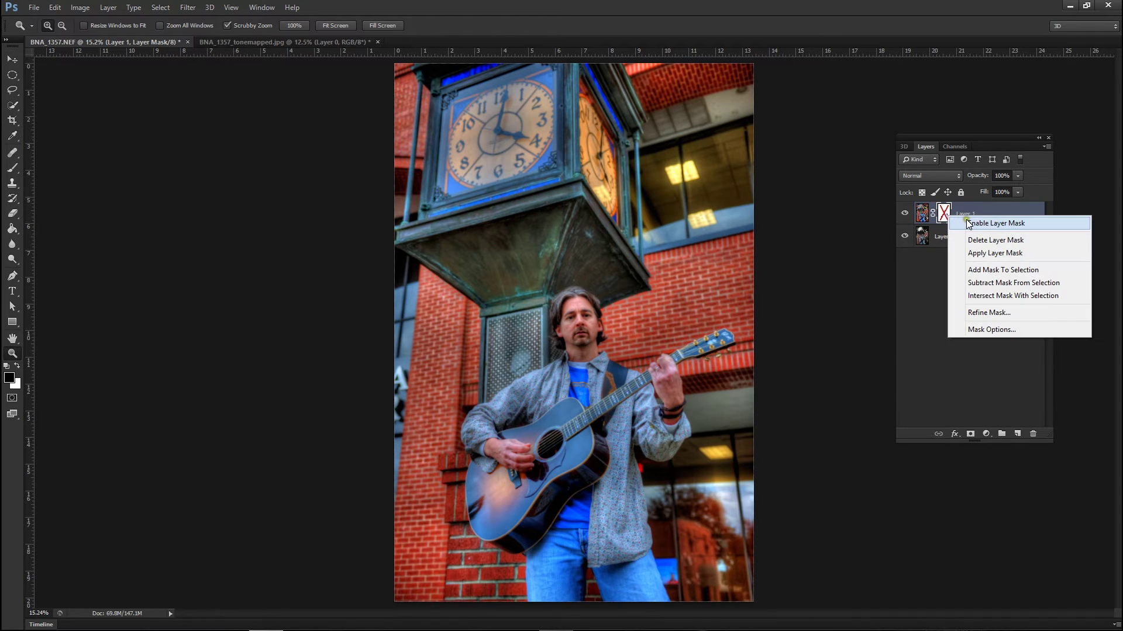
{"action": "left_click", "coordinate": [968, 224]}
{"action": "right_click", "coordinate": [949, 216]}
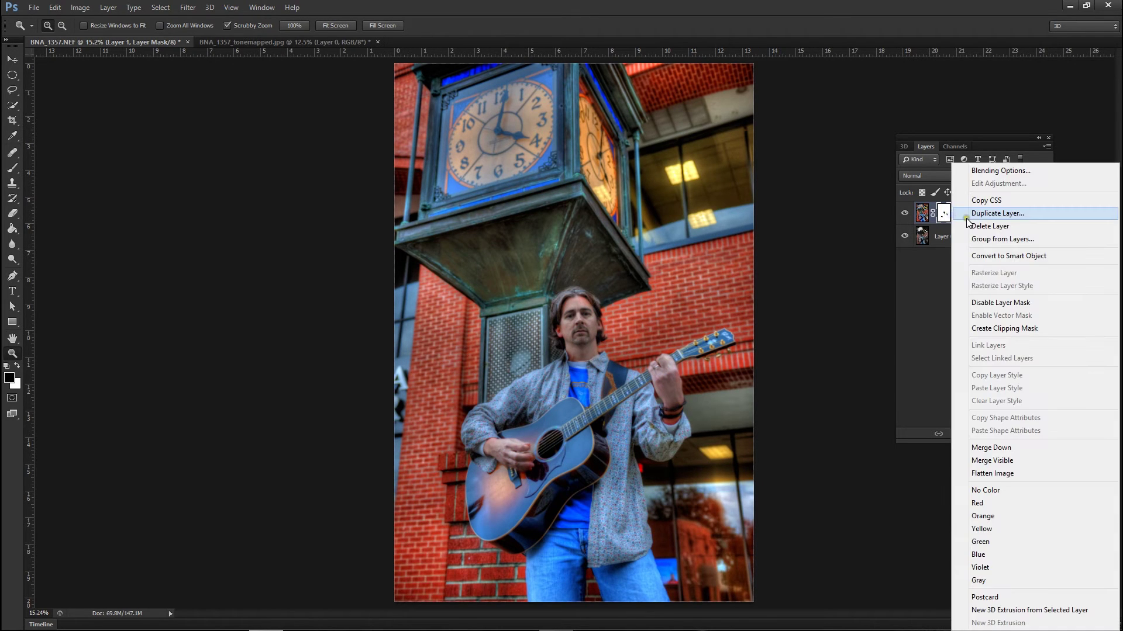
{"action": "left_click", "coordinate": [935, 269]}
{"action": "right_click", "coordinate": [943, 215]}
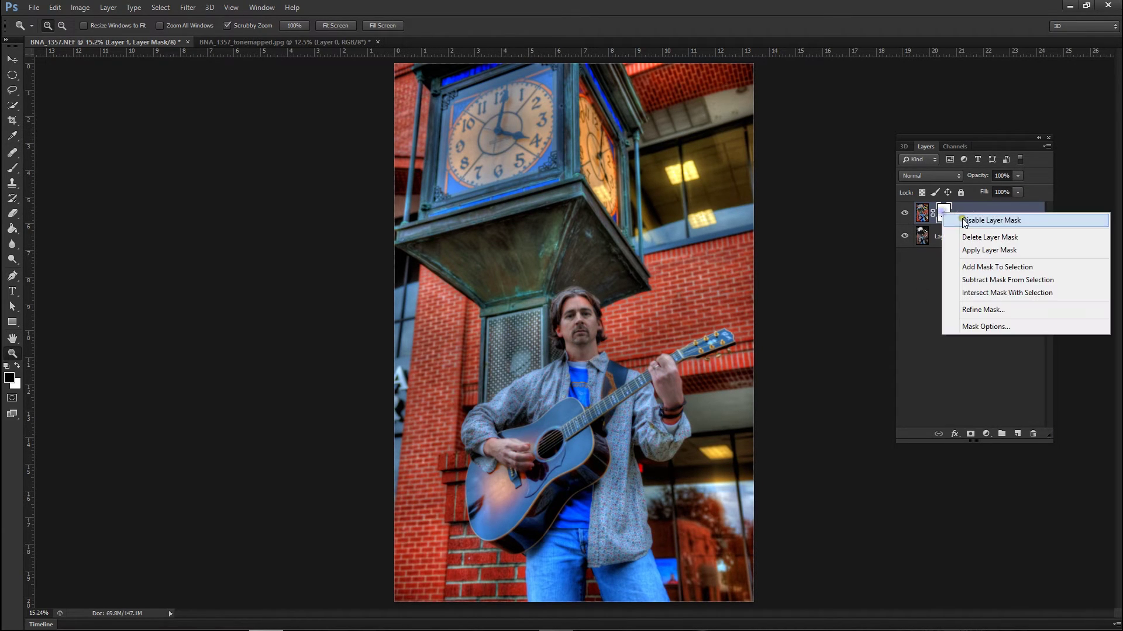
{"action": "left_click", "coordinate": [965, 221]}
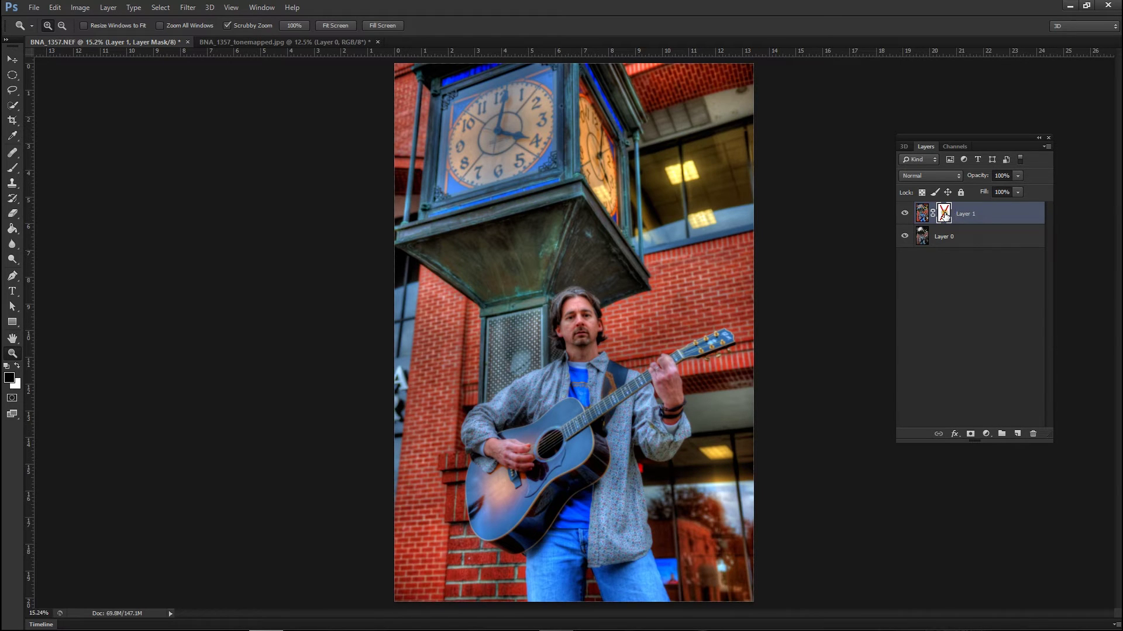
{"action": "right_click", "coordinate": [944, 216]}
{"action": "left_click", "coordinate": [963, 221]}
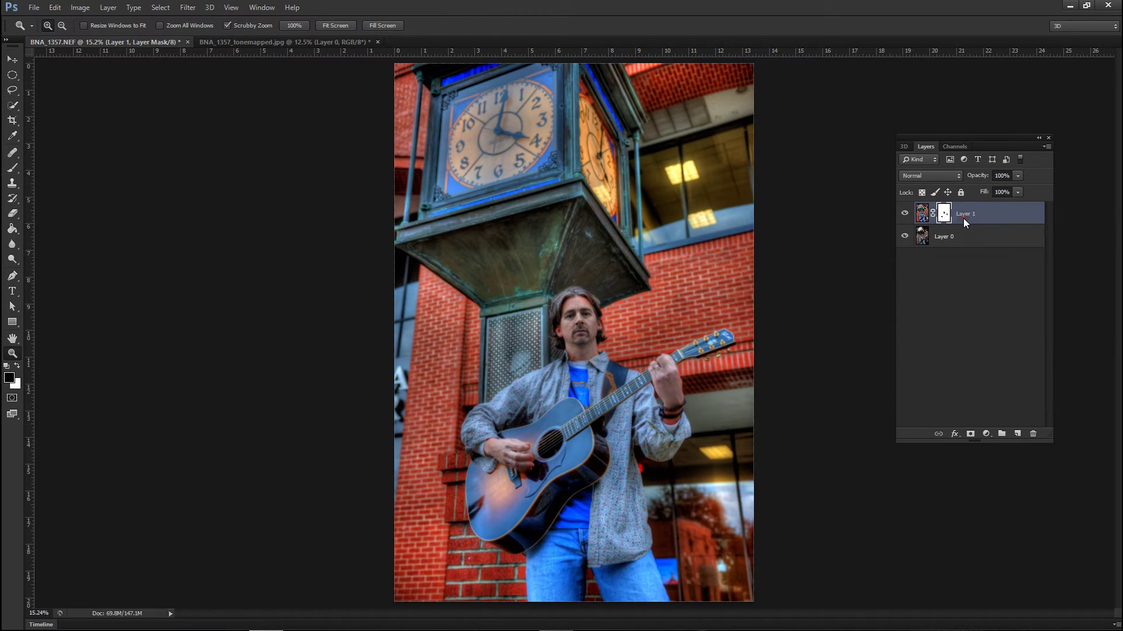
{"action": "right_click", "coordinate": [944, 215]}
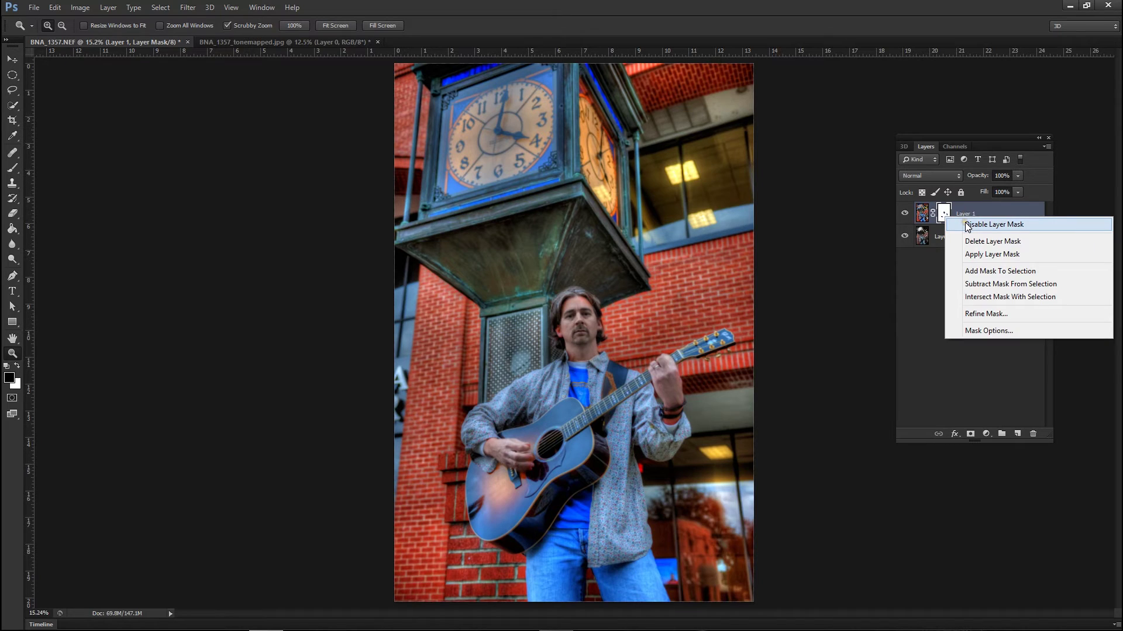
{"action": "left_click", "coordinate": [965, 222]}
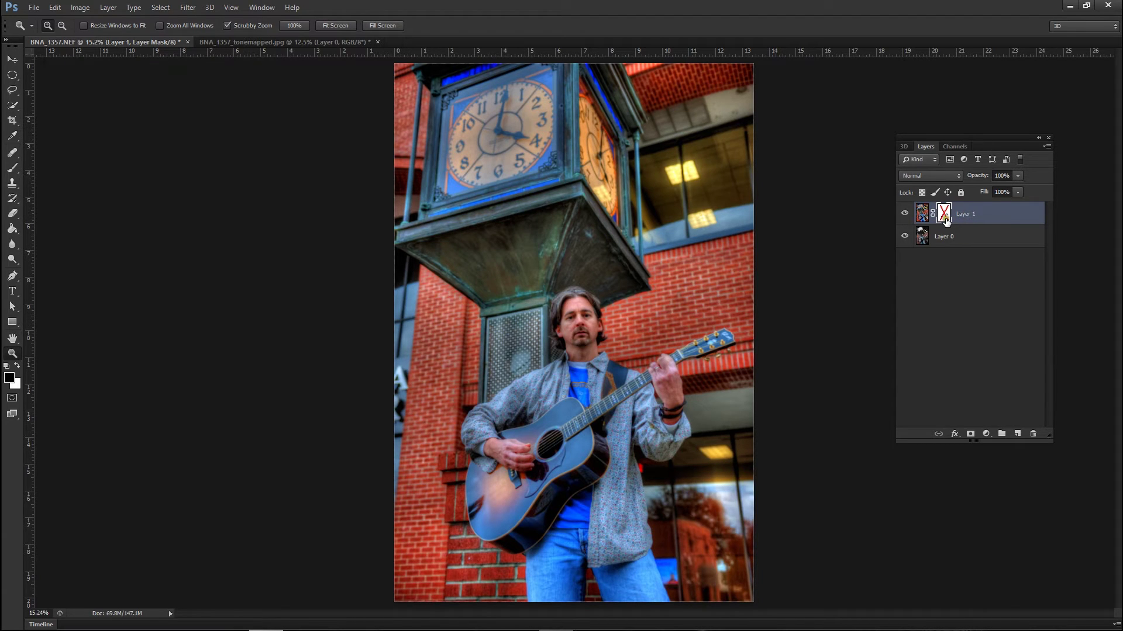
{"action": "right_click", "coordinate": [945, 219]}
{"action": "left_click", "coordinate": [953, 221]}
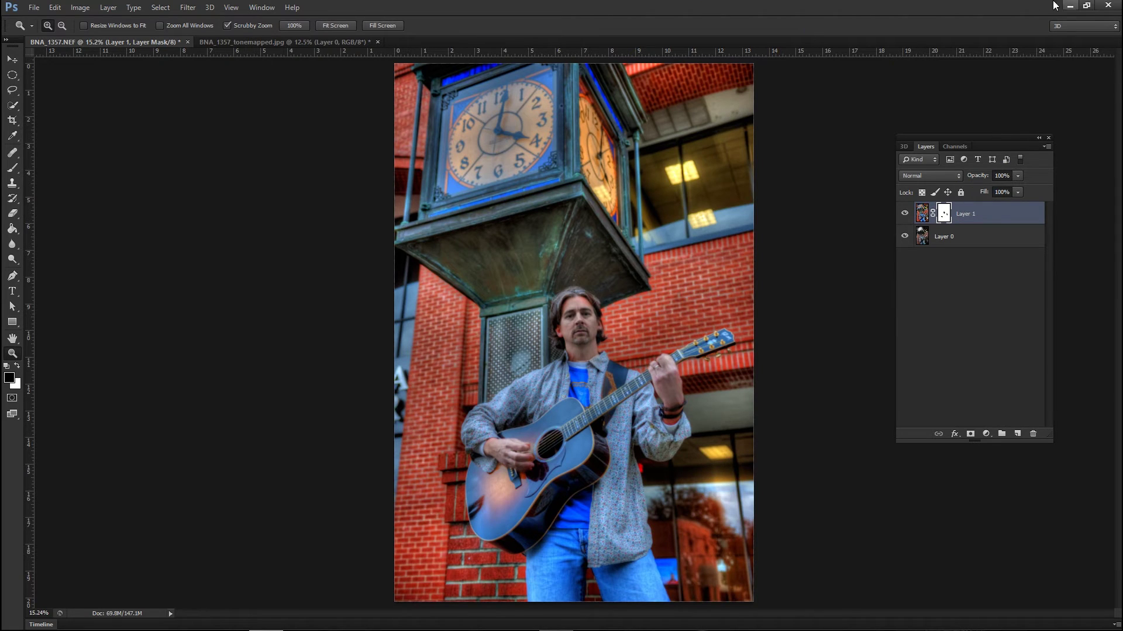
Quit Photoshop without saving the changes to the open documents.
{"action": "left_click", "coordinate": [1109, 5]}
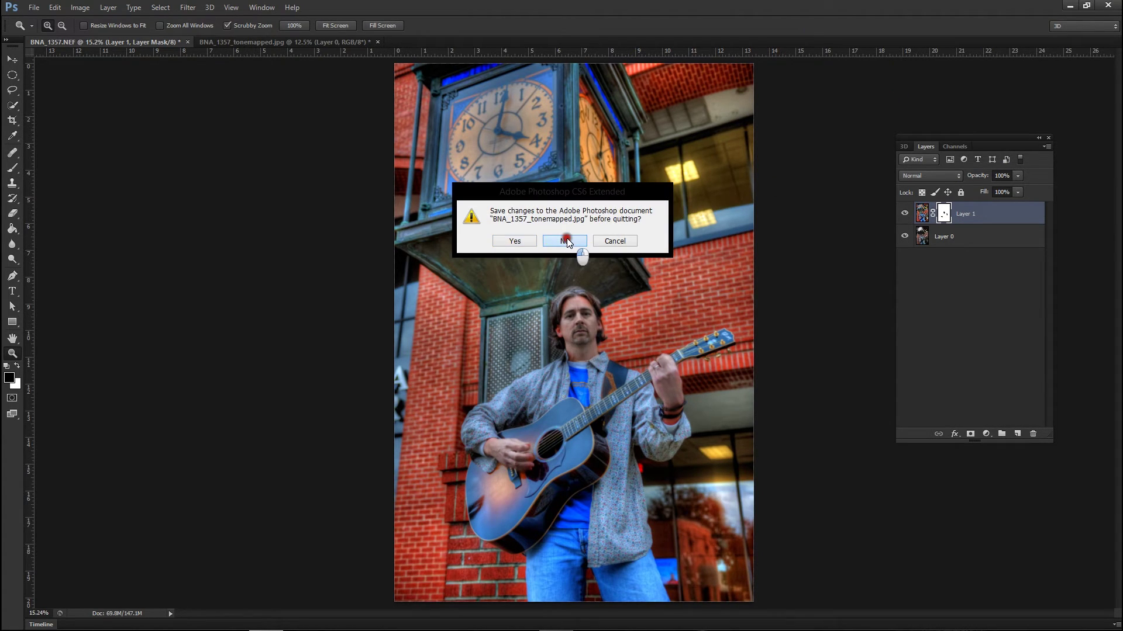
{"action": "left_click", "coordinate": [566, 240]}
{"action": "left_click", "coordinate": [567, 240]}
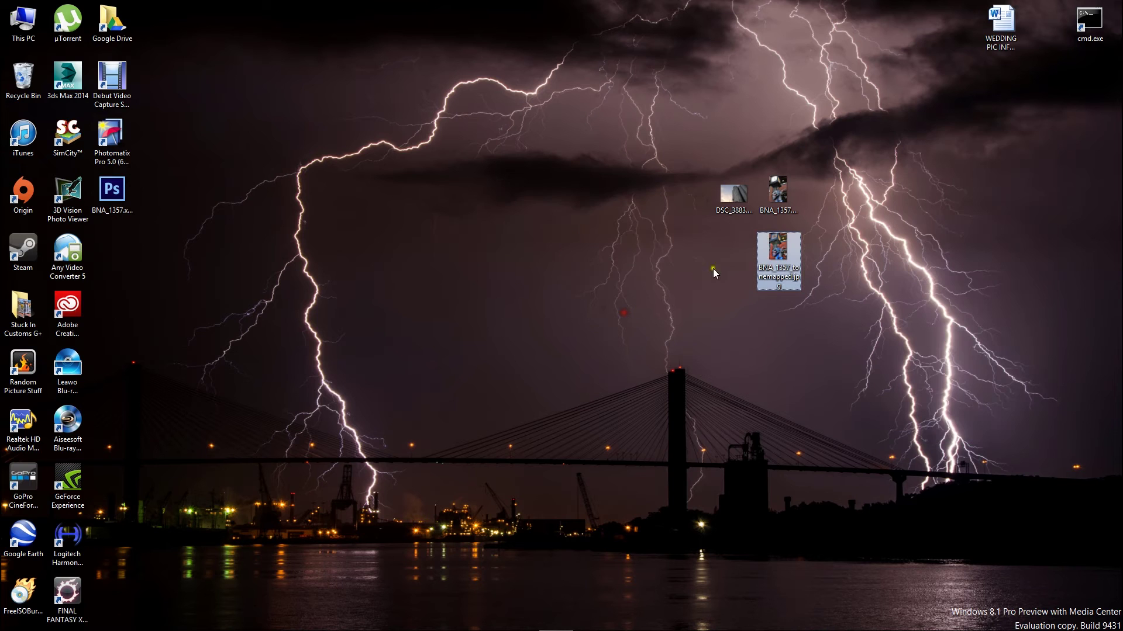
Open BNA_1357.NEF from the desktop in Photoshop with unmodified Camera Raw settings and fit it on screen.
{"action": "double_click", "coordinate": [777, 200]}
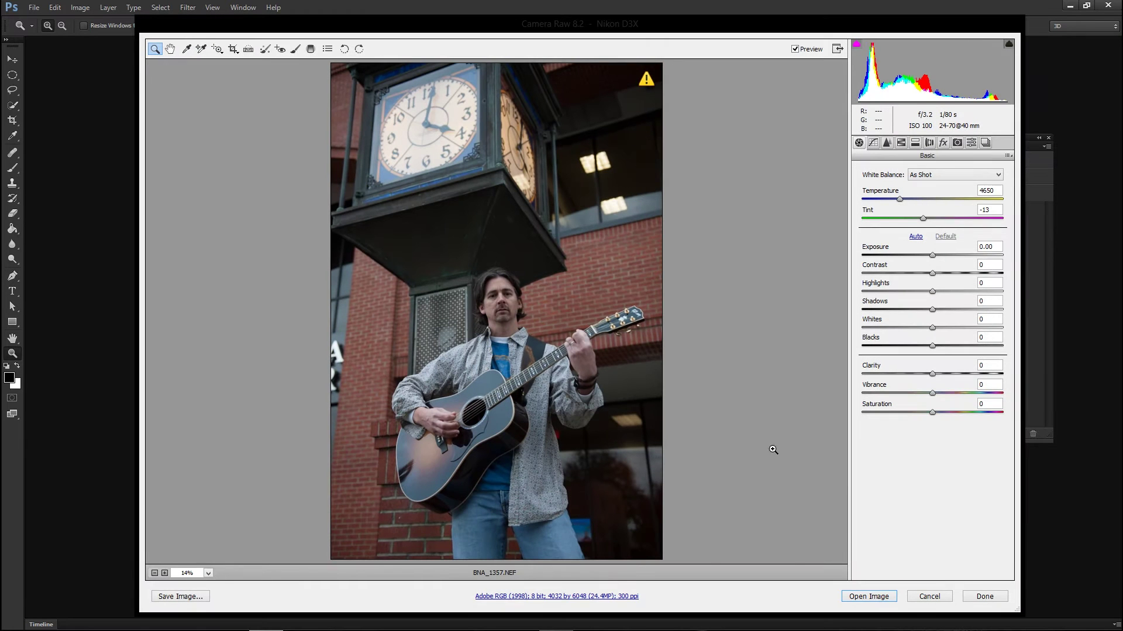
{"action": "left_click", "coordinate": [860, 596]}
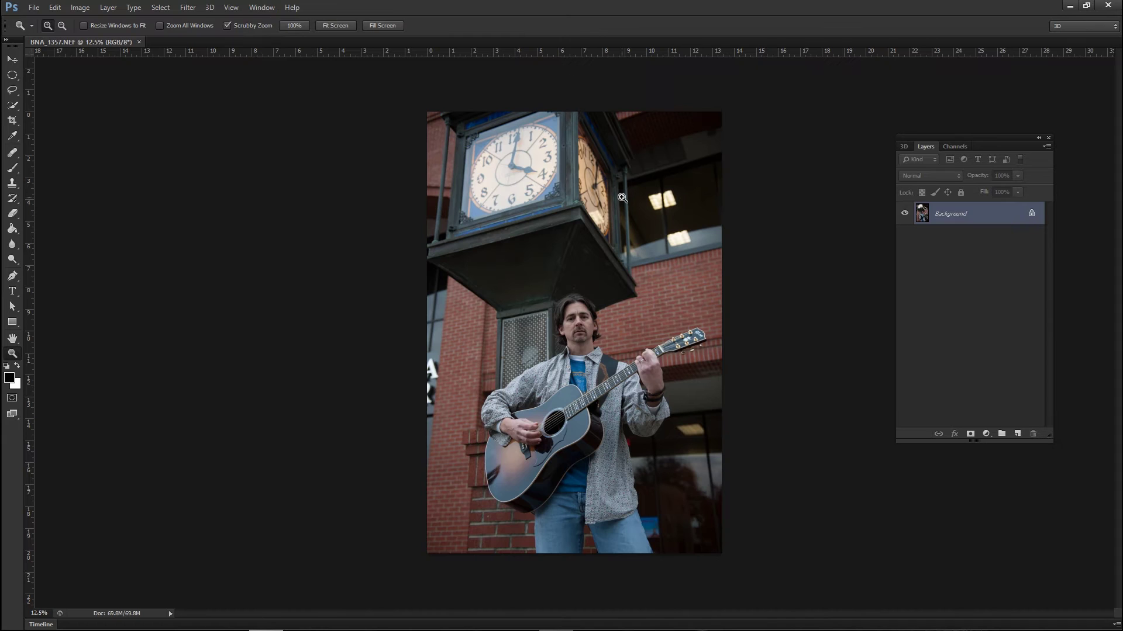
{"action": "left_click", "coordinate": [324, 26]}
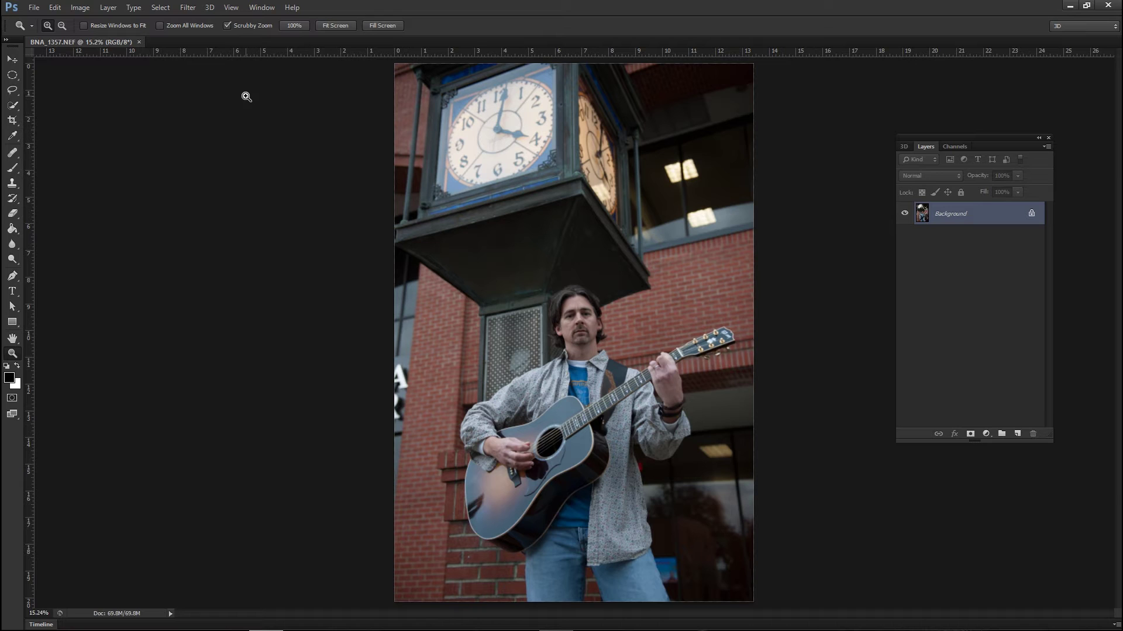
Launch the HDR Efex Pro 2 filter from the Nik Collection on the Background layer.
{"action": "left_click", "coordinate": [193, 4]}
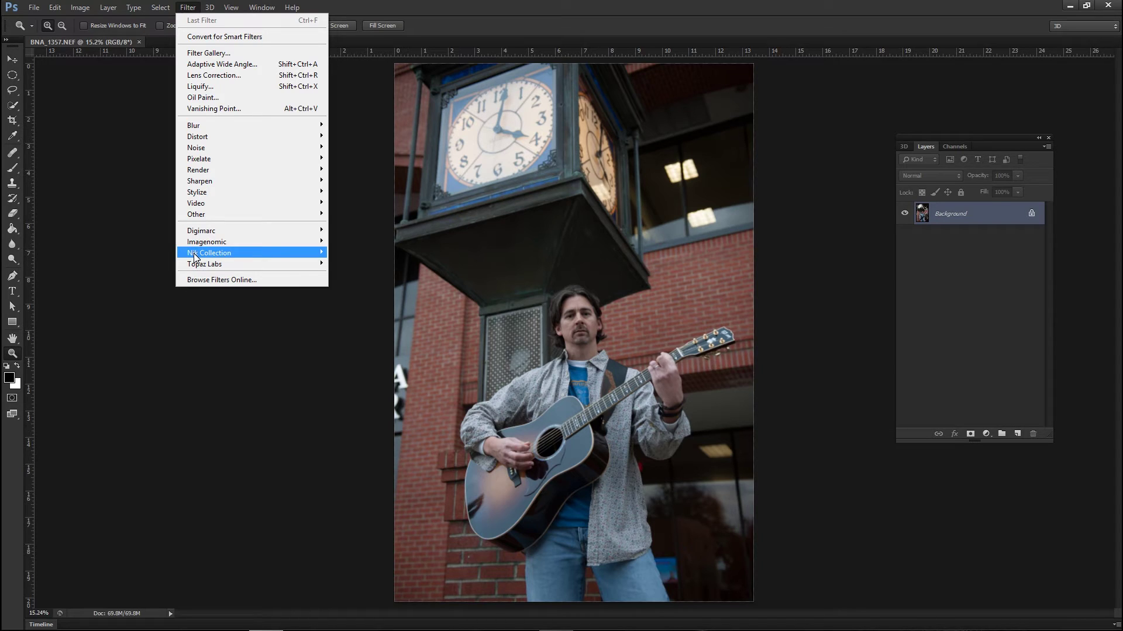
{"action": "mouse_move", "coordinate": [206, 258]}
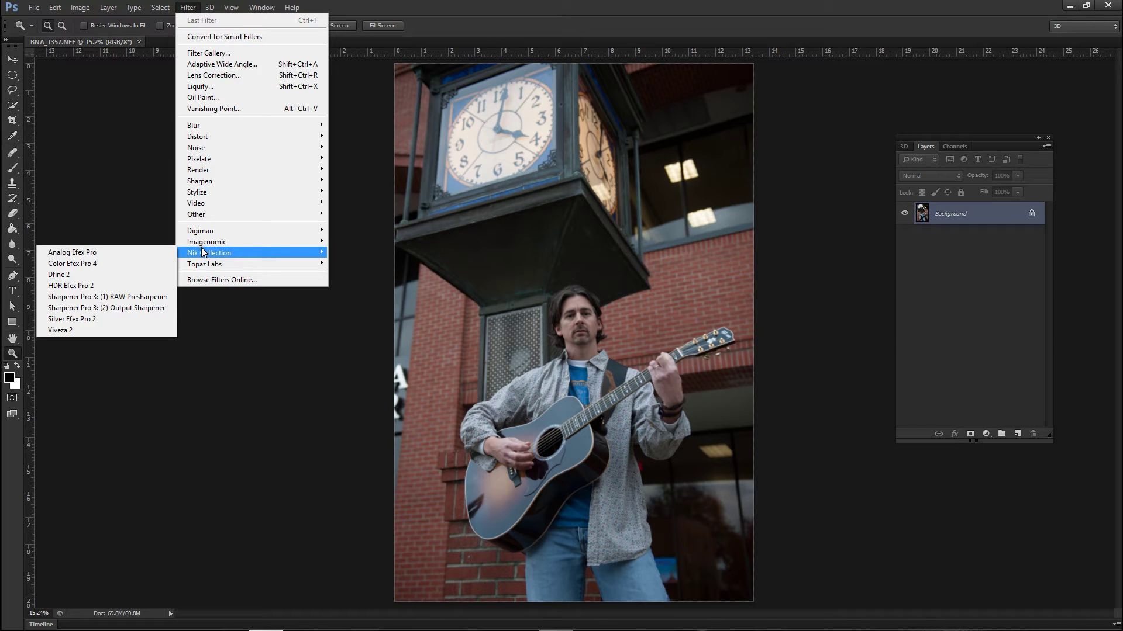
{"action": "left_click", "coordinate": [128, 289]}
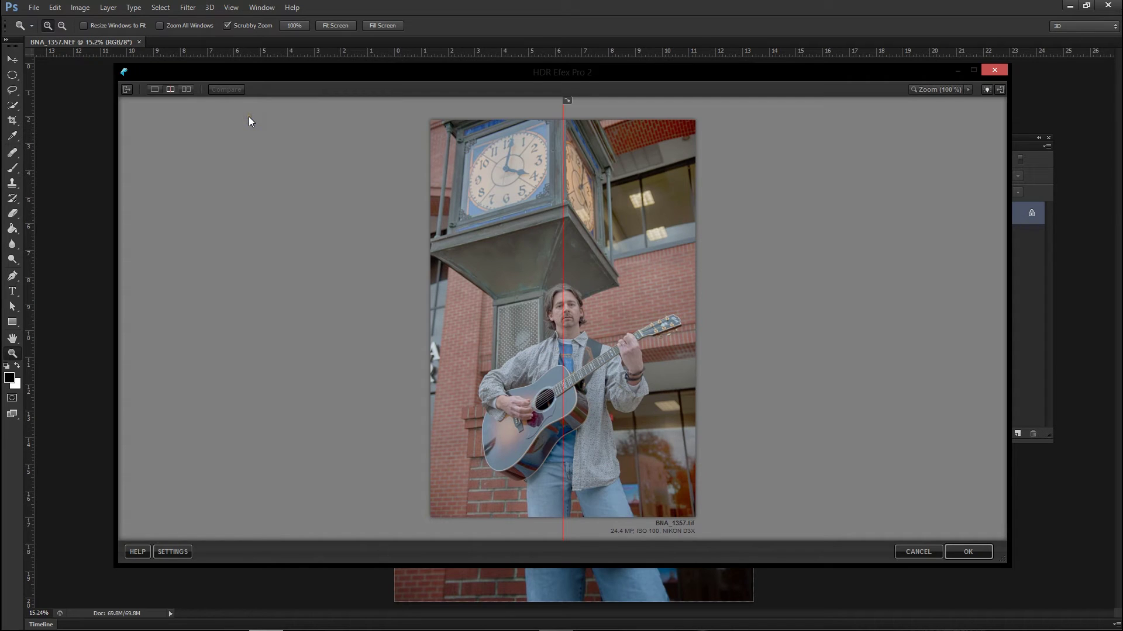
Show the preset library and adjustment controls, and move the split-preview divider to the photo's left edge so the effect covers the whole image.
{"action": "left_click", "coordinate": [127, 88]}
{"action": "left_click", "coordinate": [987, 90]}
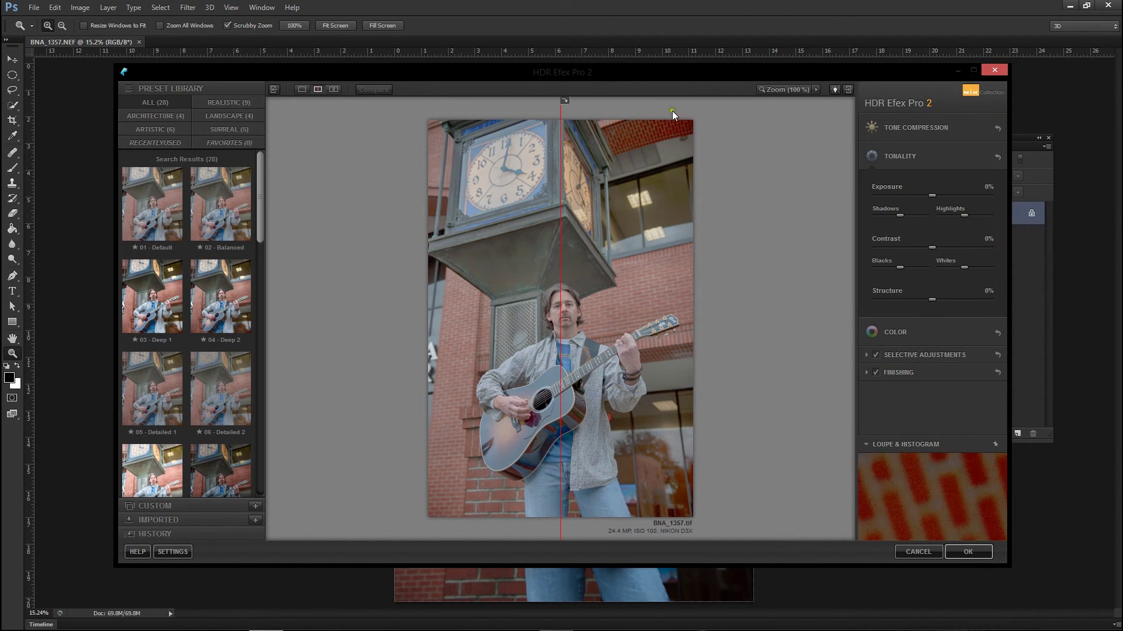
{"action": "left_click_drag", "start_coordinate": [556, 119], "coordinate": [321, 146]}
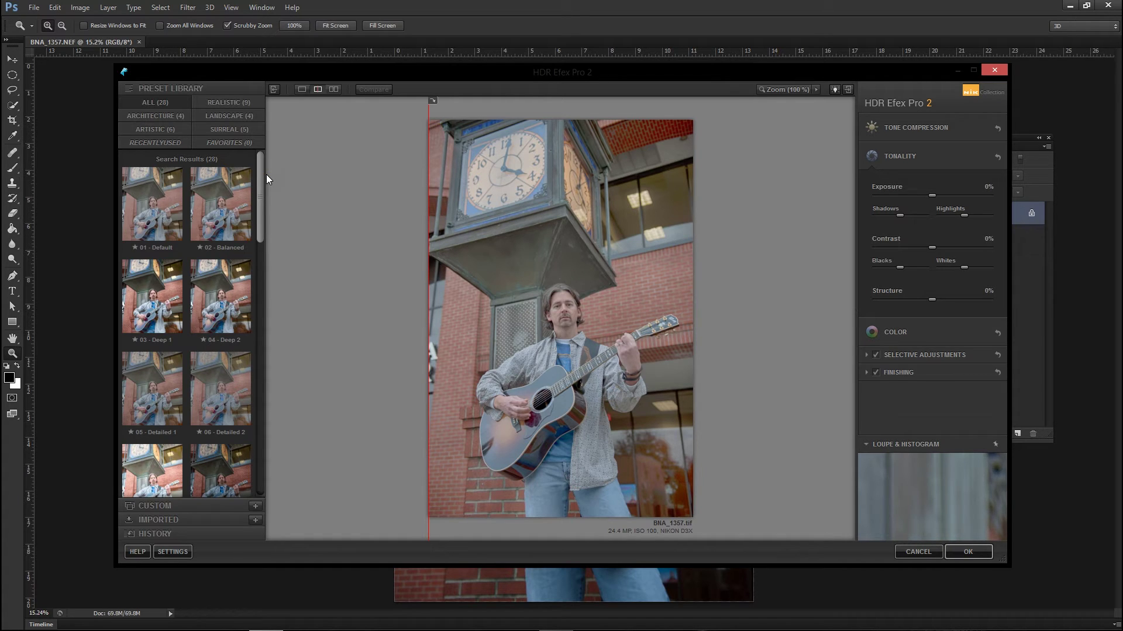
Set Contrast to 47%, Exposure to -8%, Tone Compression to 20% and Method Strength to 84% for the HDR effect.
{"action": "mouse_move", "coordinate": [899, 218]}
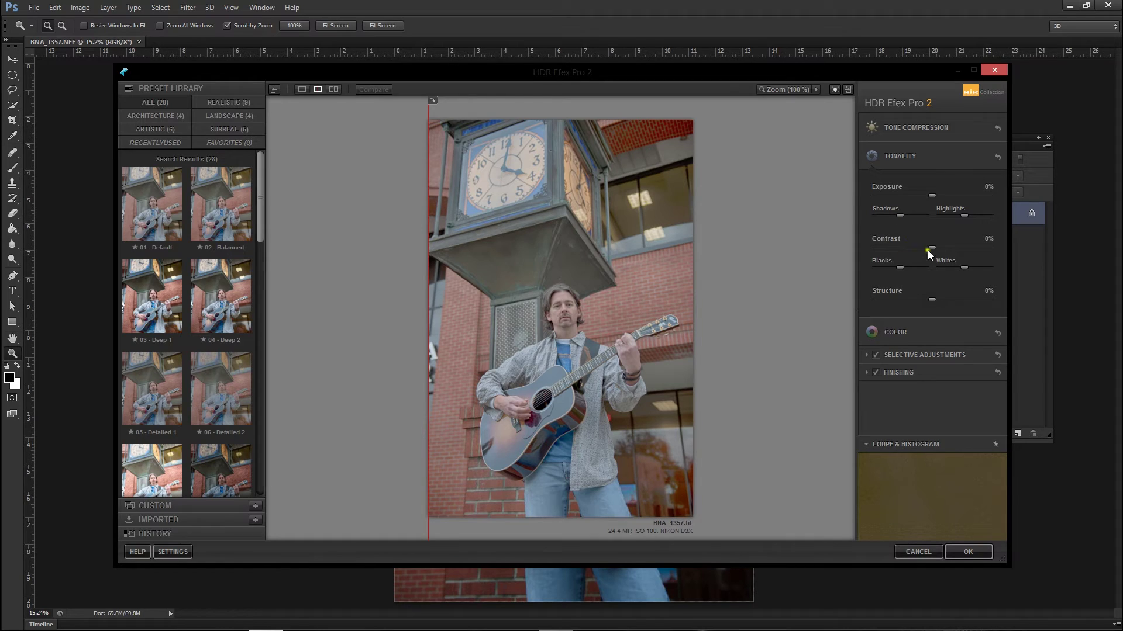
{"action": "left_click_drag", "start_coordinate": [929, 249], "coordinate": [959, 248]}
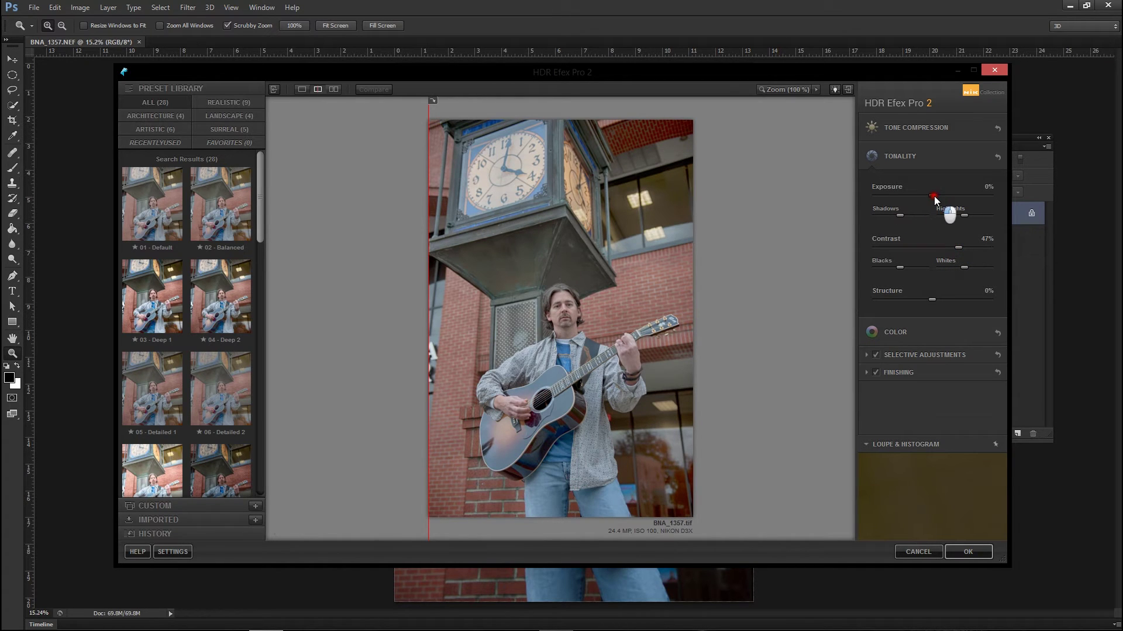
{"action": "left_click_drag", "start_coordinate": [933, 196], "coordinate": [927, 195]}
{"action": "left_click", "coordinate": [928, 128]}
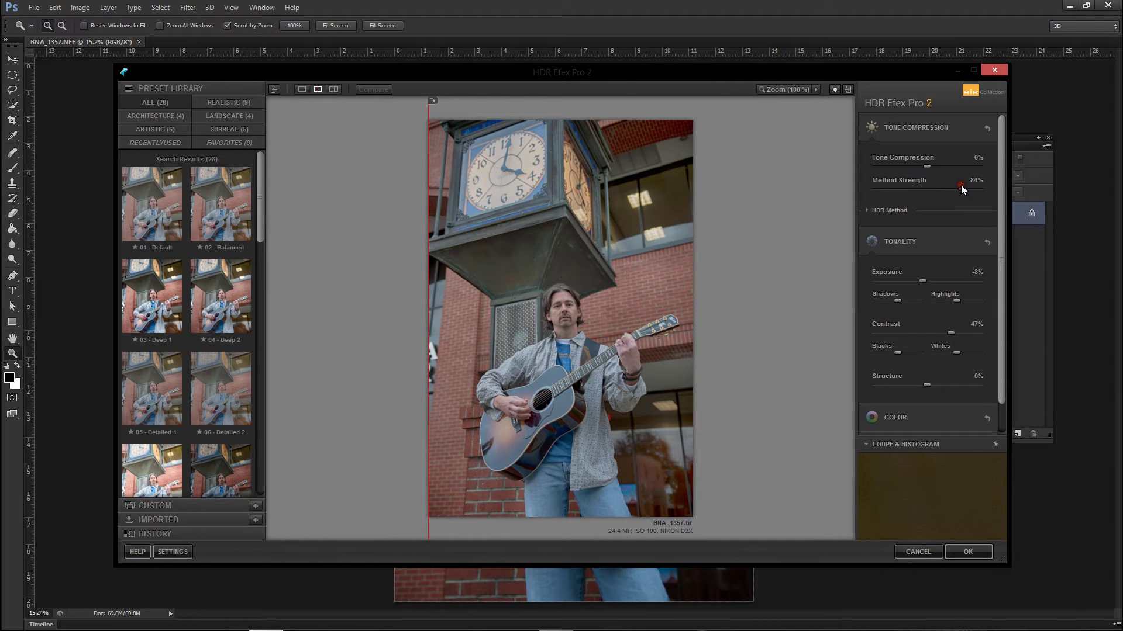
{"action": "mouse_move", "coordinate": [930, 169]}
{"action": "left_mouse_down"}
{"action": "mouse_move", "coordinate": [959, 169]}
{"action": "mouse_move", "coordinate": [900, 170]}
{"action": "mouse_move", "coordinate": [917, 169]}
{"action": "left_mouse_up"}
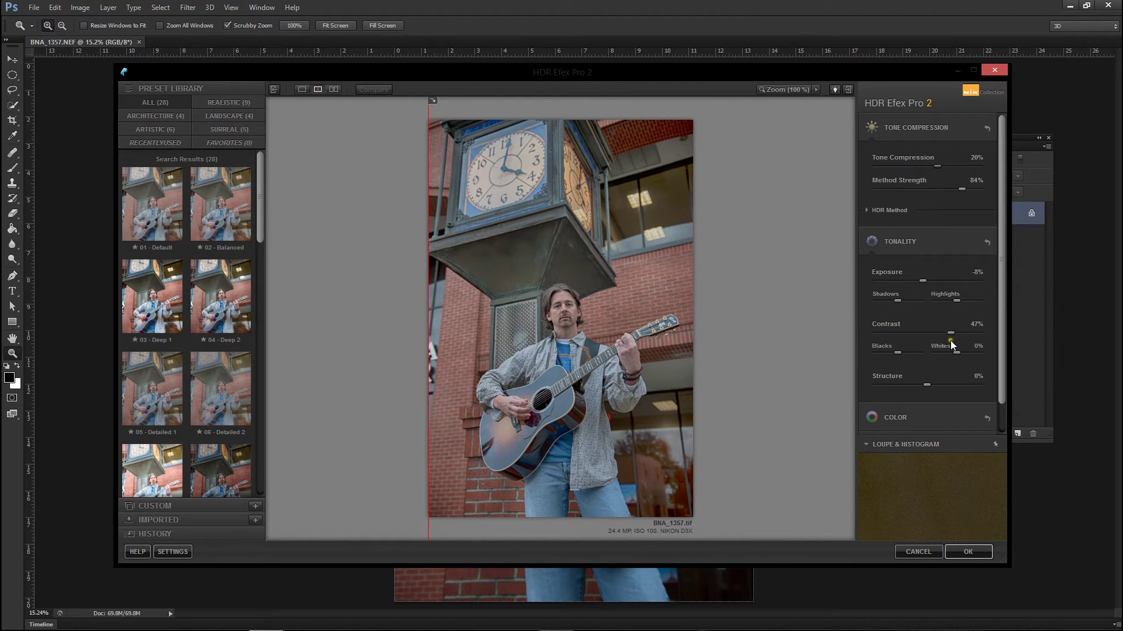
Set Structure to 79% and raise the Shadows and Highlights values in the Tonality settings.
{"action": "left_click", "coordinate": [962, 383]}
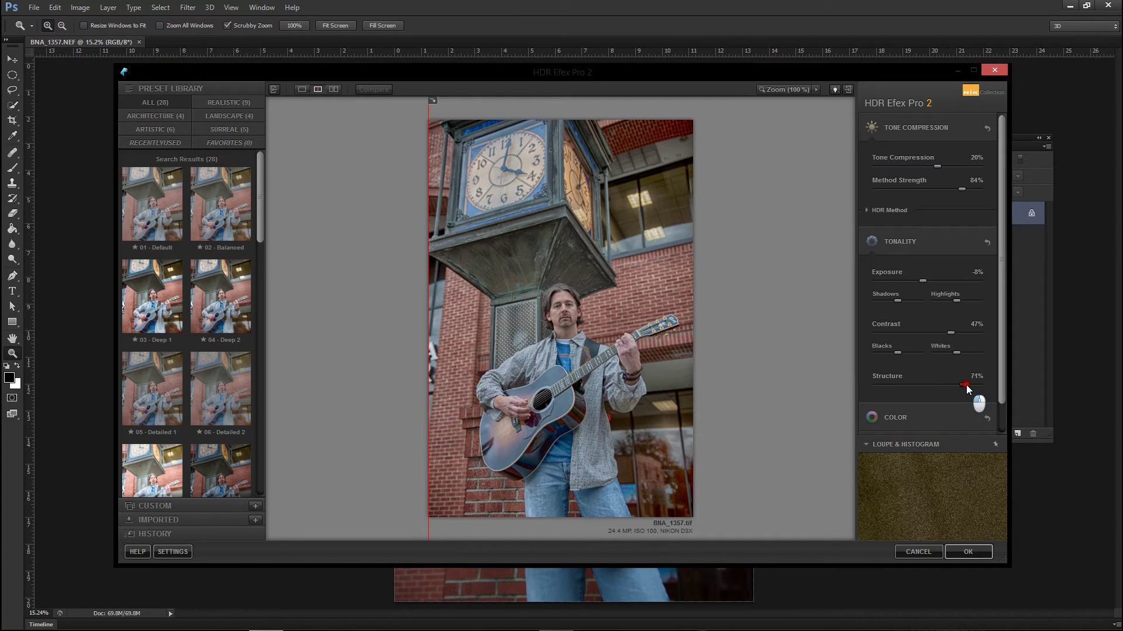
{"action": "left_click_drag", "start_coordinate": [965, 384], "coordinate": [968, 385]}
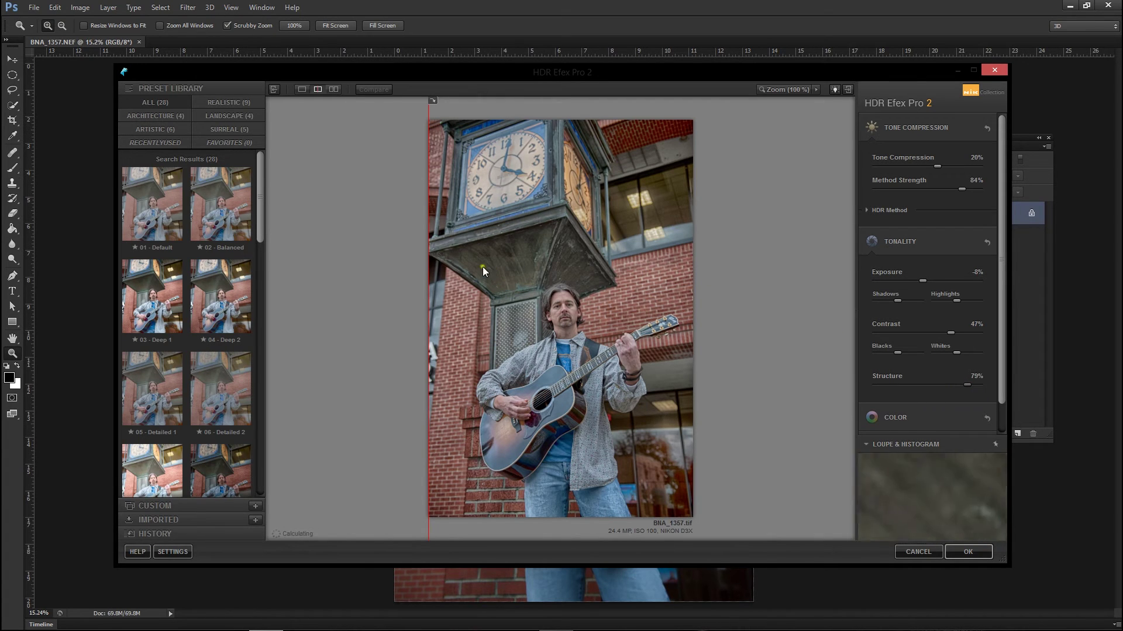
{"action": "left_click_drag", "start_coordinate": [900, 303], "coordinate": [963, 307]}
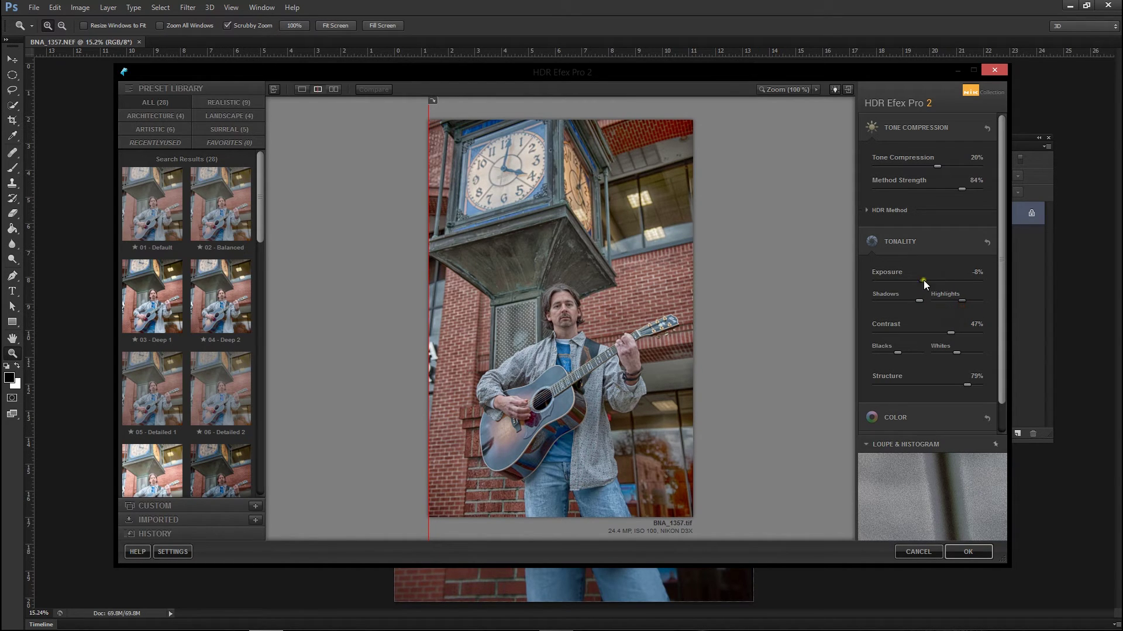
Set the color Saturation to 27%, shift Temperature slightly cooler and apply the HDR Efex Pro 2 filter to the photo.
{"action": "left_click_drag", "start_coordinate": [999, 272], "coordinate": [1002, 309]}
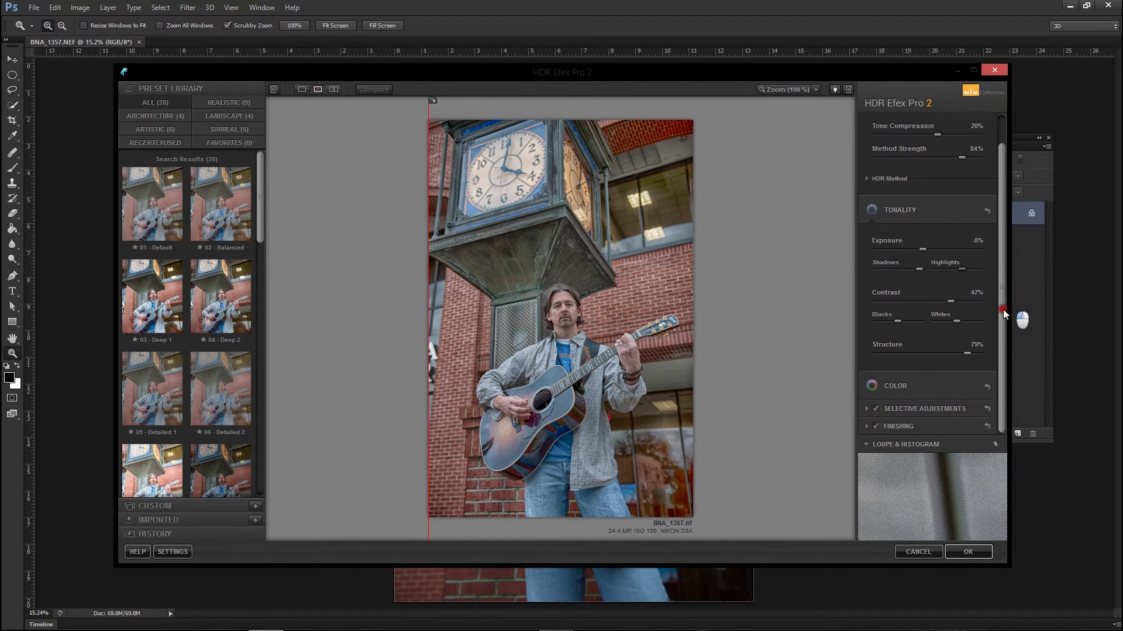
{"action": "left_click", "coordinate": [933, 389]}
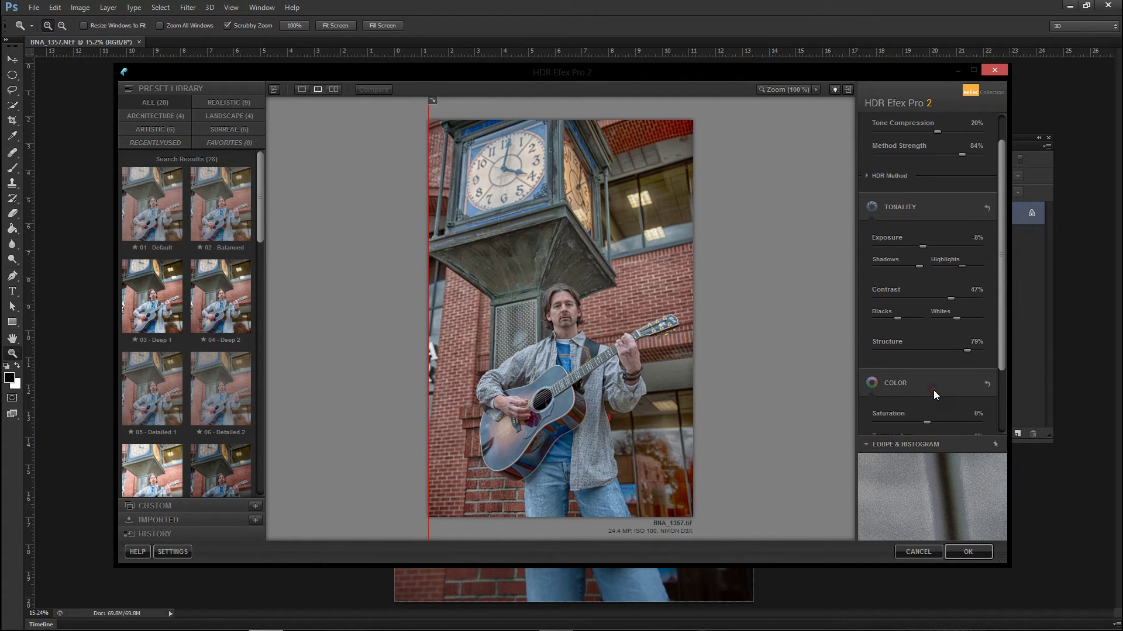
{"action": "scroll", "coordinate": [935, 390], "scroll_direction": "down", "scroll_amount": 1}
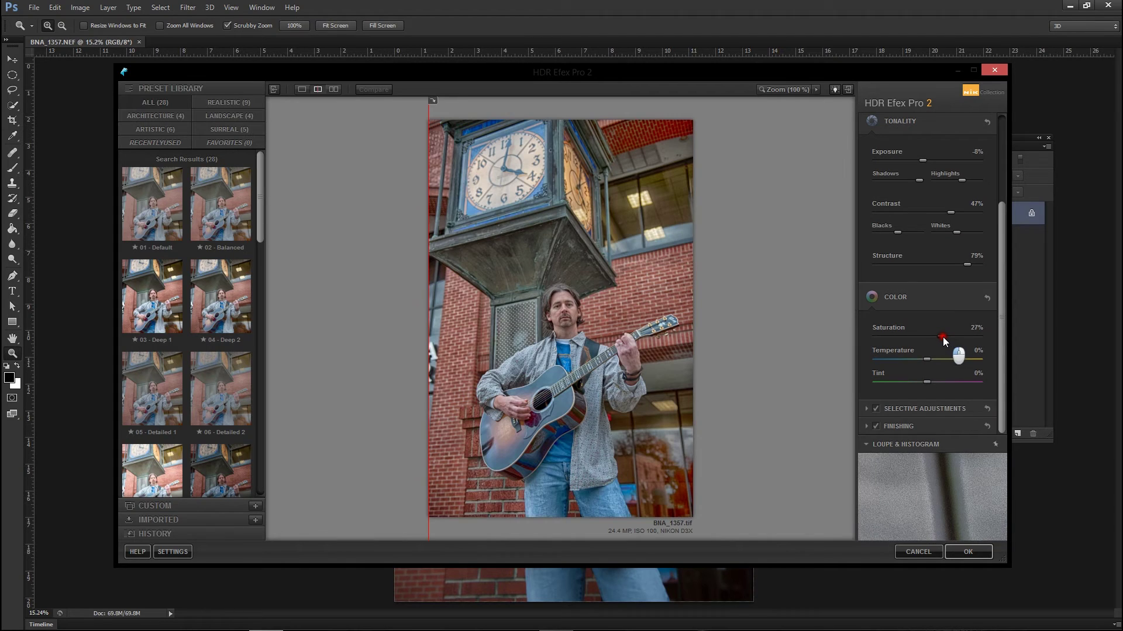
{"action": "left_click_drag", "start_coordinate": [930, 359], "coordinate": [926, 363]}
{"action": "left_click", "coordinate": [964, 555]}
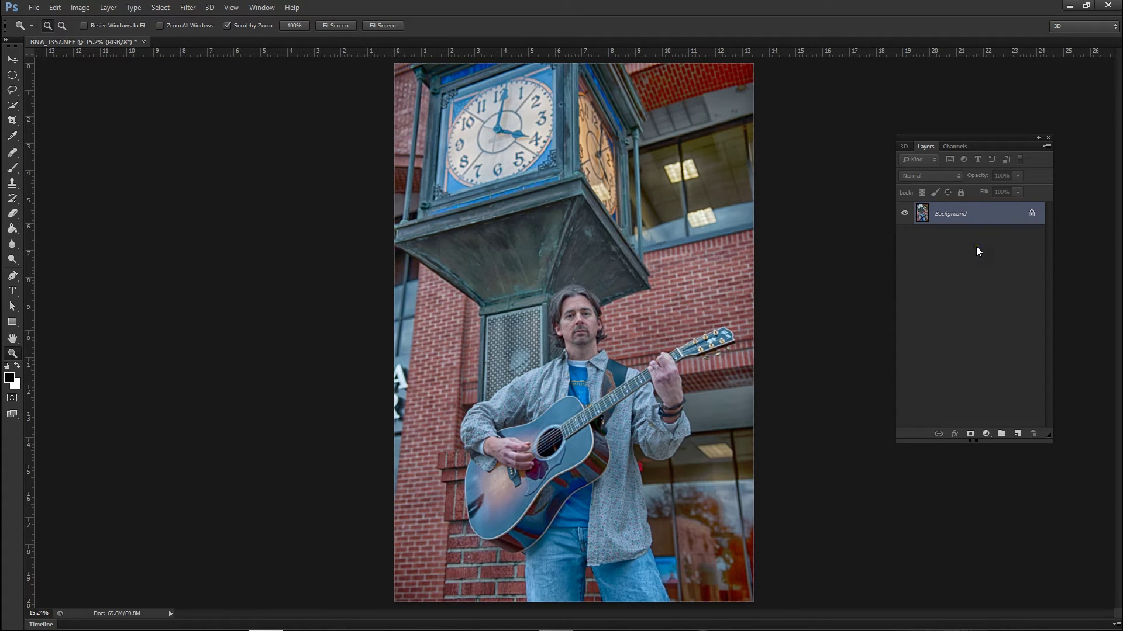
Unlock the filtered Background layer, and reopen the original BNA_1357.NEF from the desktop with unmodified Camera Raw settings, fitted on screen.
{"action": "left_click_drag", "start_coordinate": [1031, 214], "coordinate": [1031, 434]}
{"action": "left_click_drag", "start_coordinate": [1031, 435], "coordinate": [1031, 435]}
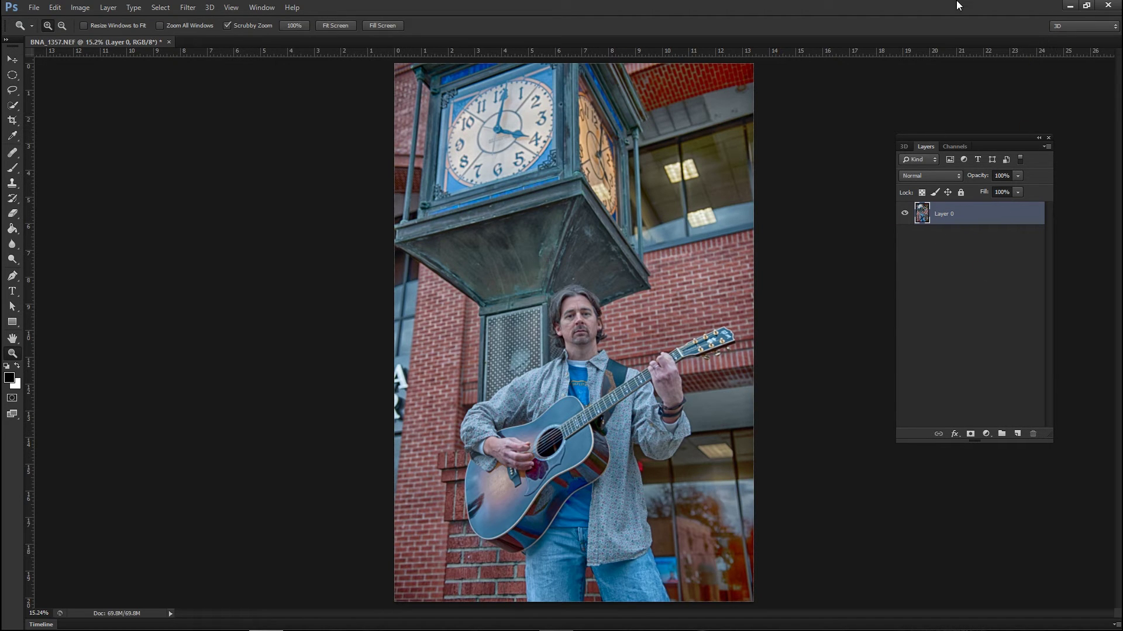
{"action": "left_click", "coordinate": [1070, 6]}
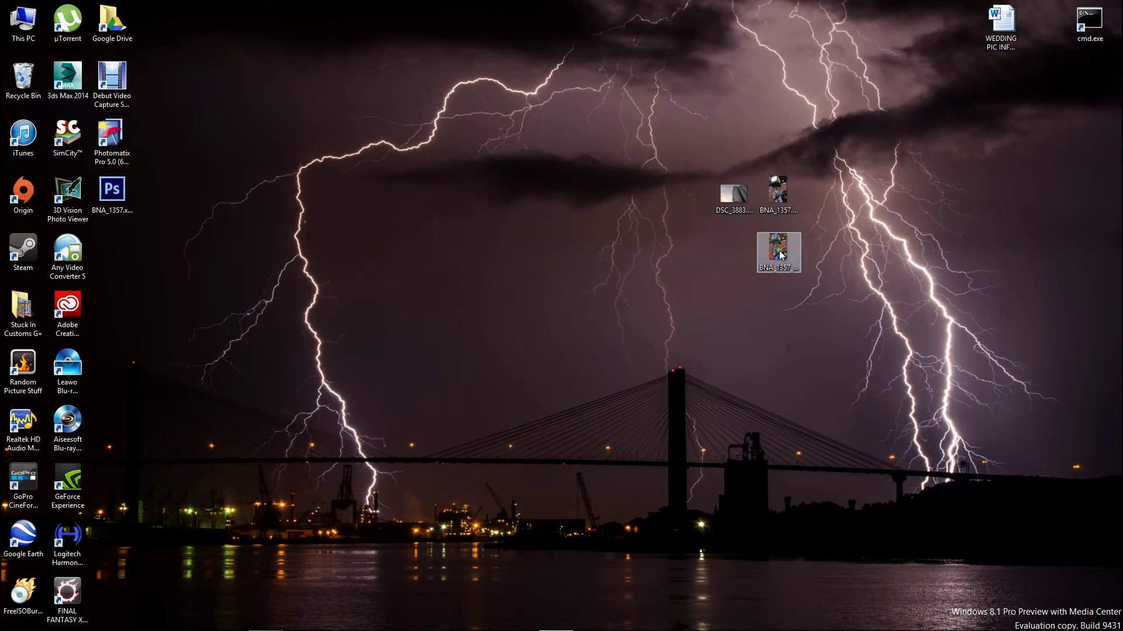
{"action": "double_click", "coordinate": [778, 189]}
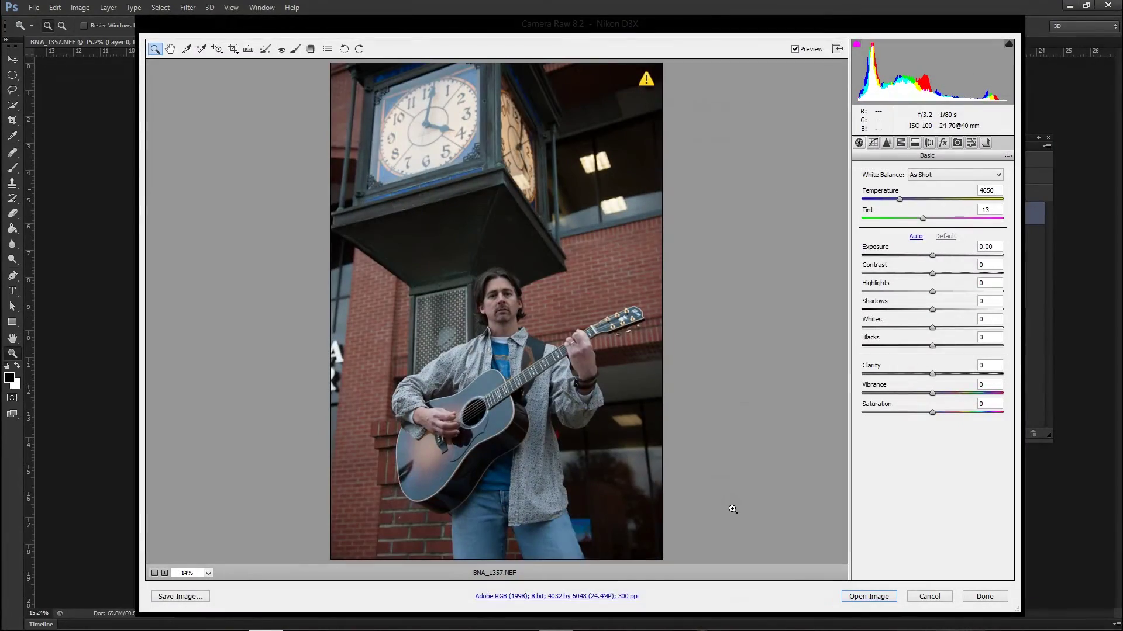
{"action": "left_click", "coordinate": [880, 599]}
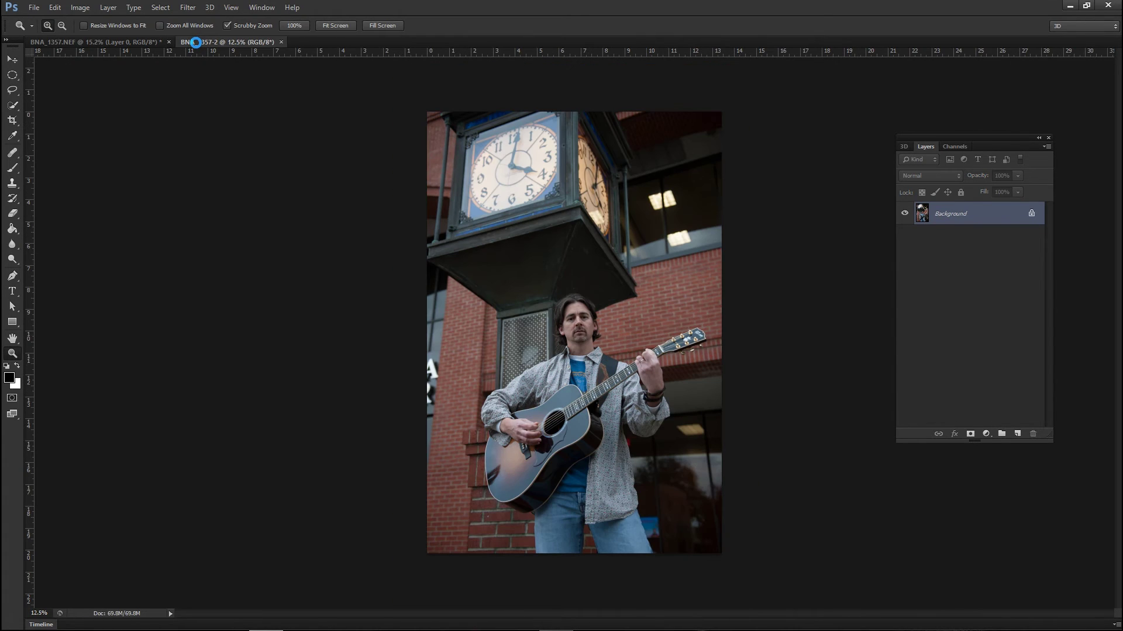
{"action": "left_click", "coordinate": [335, 25]}
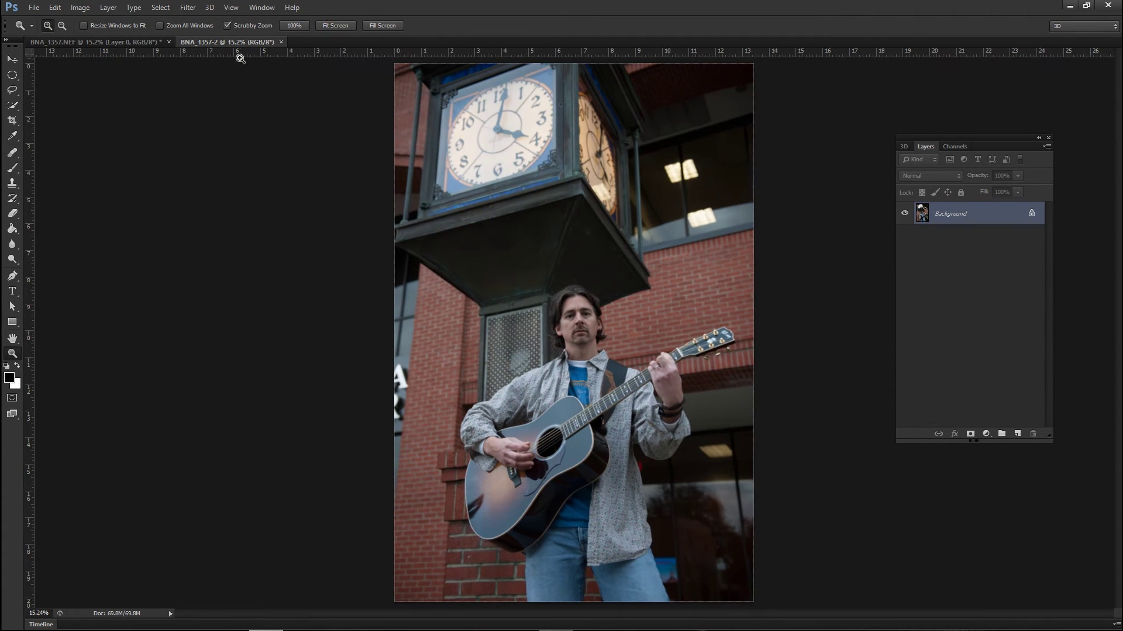
Unlock the reopened photo's background, copy the whole image into the filtered BNA_1357.NEF document and place it beneath Layer 0.
{"action": "left_click_drag", "start_coordinate": [1028, 216], "coordinate": [1032, 433]}
{"action": "key", "text": "ctrl+a"}
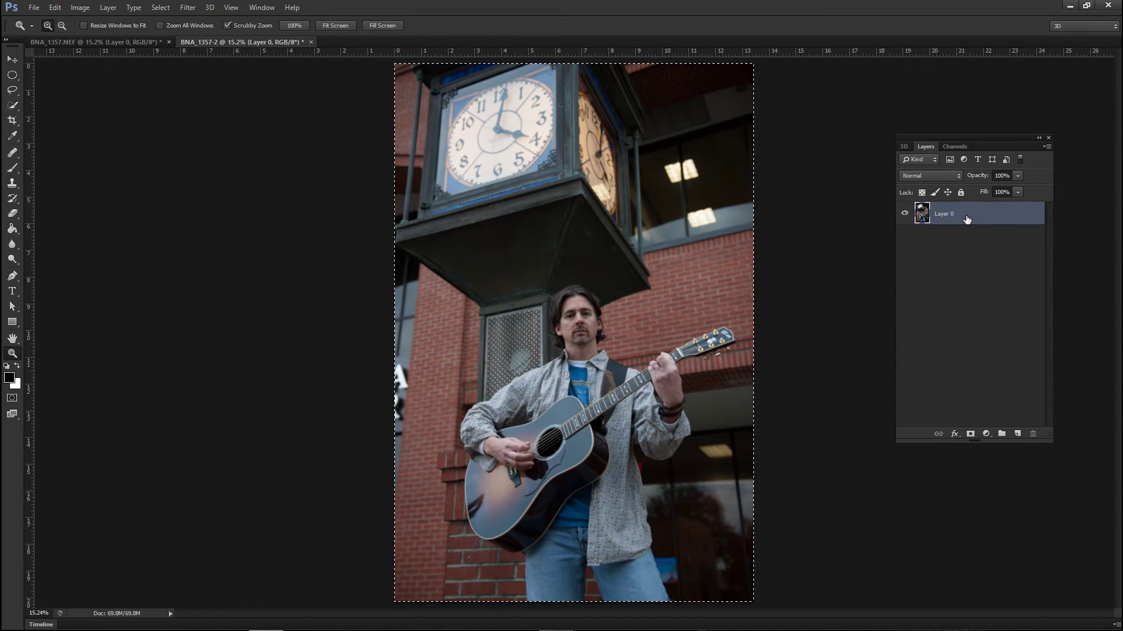
{"action": "left_click", "coordinate": [120, 42]}
{"action": "left_click", "coordinate": [961, 304]}
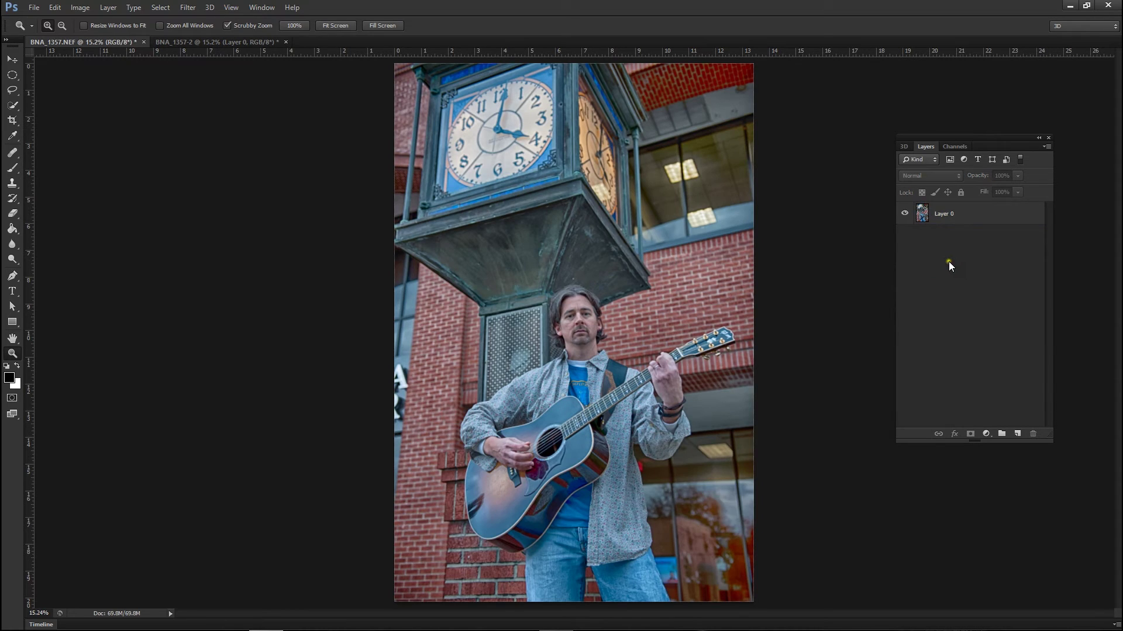
{"action": "key", "text": "ctrl+v"}
{"action": "left_click_drag", "start_coordinate": [950, 225], "coordinate": [953, 253]}
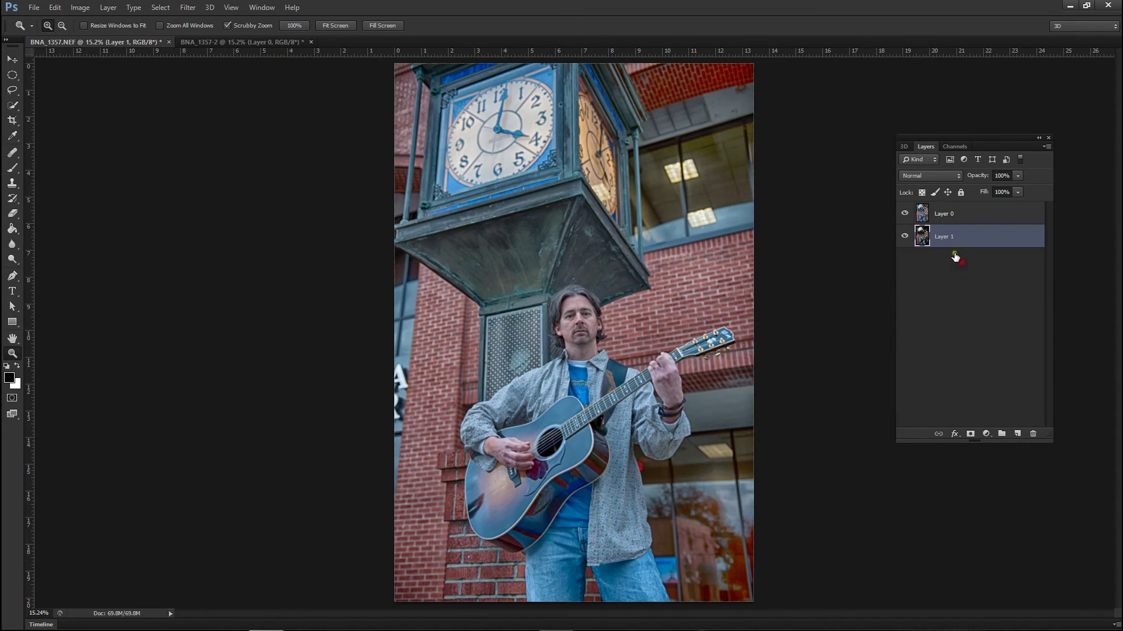
Hide and show Layer 0 twice to compare the HDR version with the original photo beneath.
{"action": "left_click", "coordinate": [904, 214]}
{"action": "left_click", "coordinate": [903, 214]}
{"action": "left_click", "coordinate": [903, 214]}
{"action": "left_click", "coordinate": [903, 214]}
Delete the HDR-filtered Layer 0 and close the BNA_1357-2 document without saving its changes.
{"action": "left_click_drag", "start_coordinate": [953, 243], "coordinate": [938, 227]}
{"action": "left_click", "coordinate": [950, 220]}
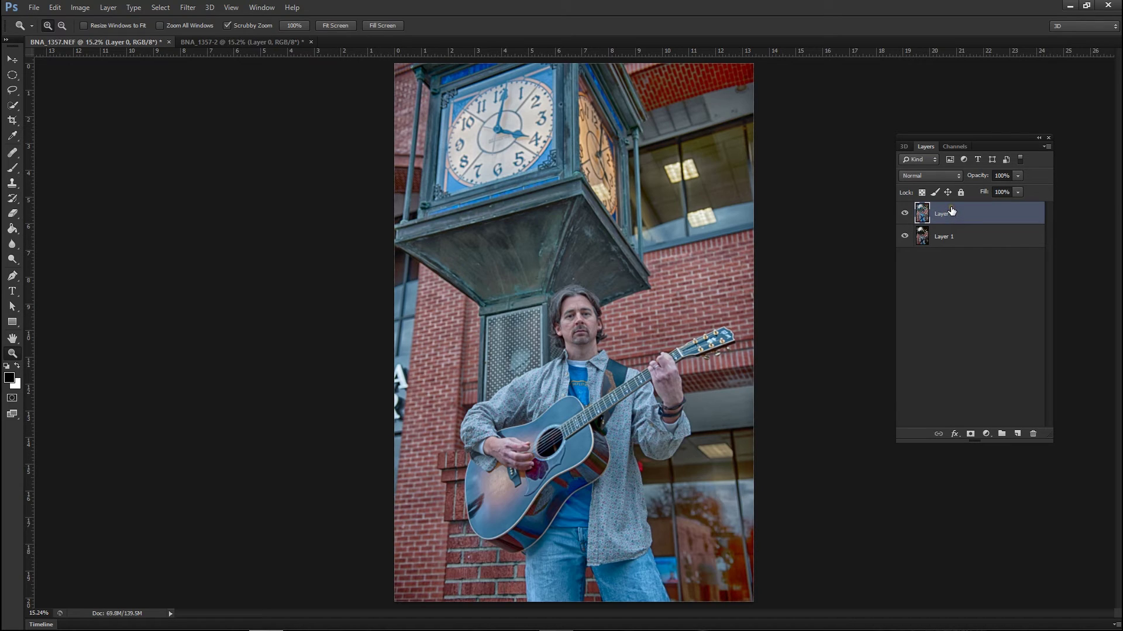
{"action": "key", "text": "Delete"}
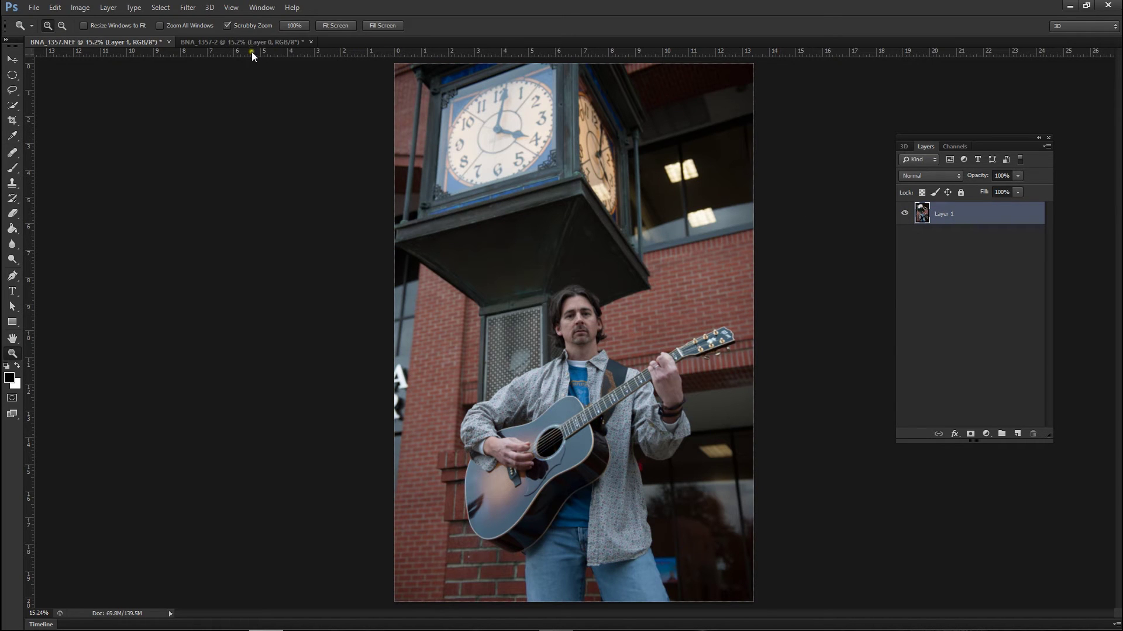
{"action": "left_click", "coordinate": [310, 42]}
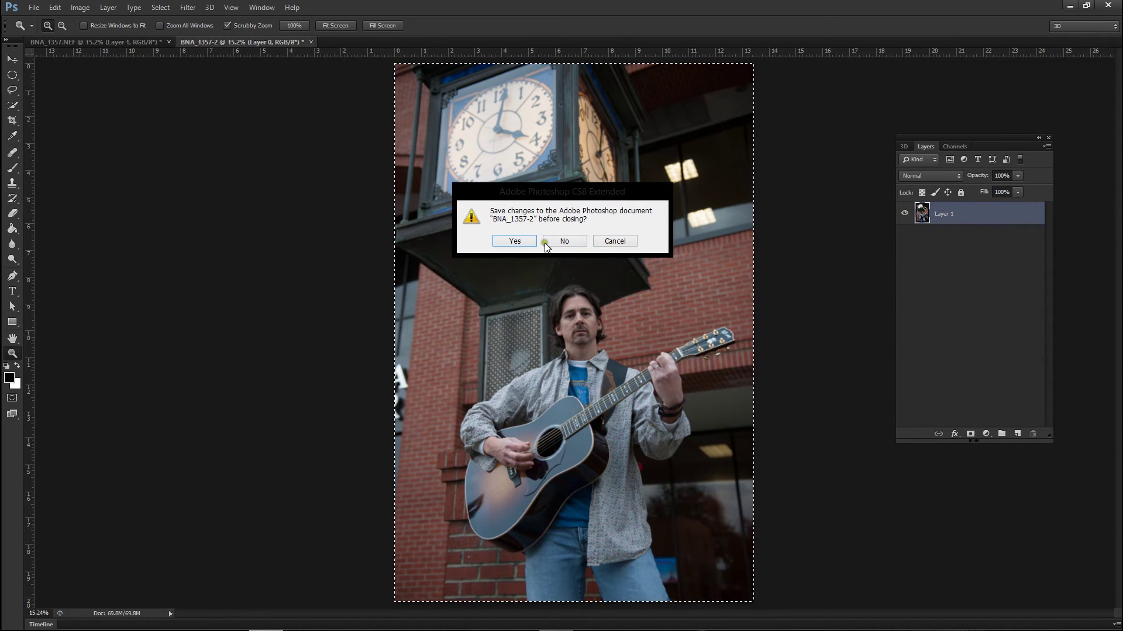
{"action": "left_click", "coordinate": [563, 240]}
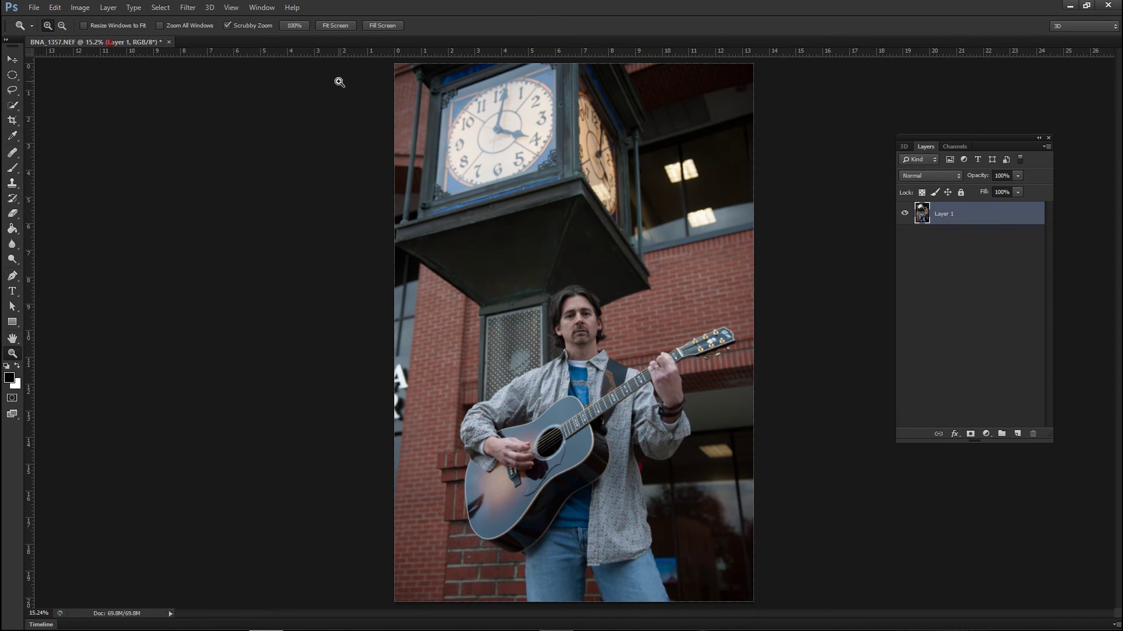
Duplicate Layer 1 under the default name and leave the copy selected.
{"action": "right_click", "coordinate": [981, 217]}
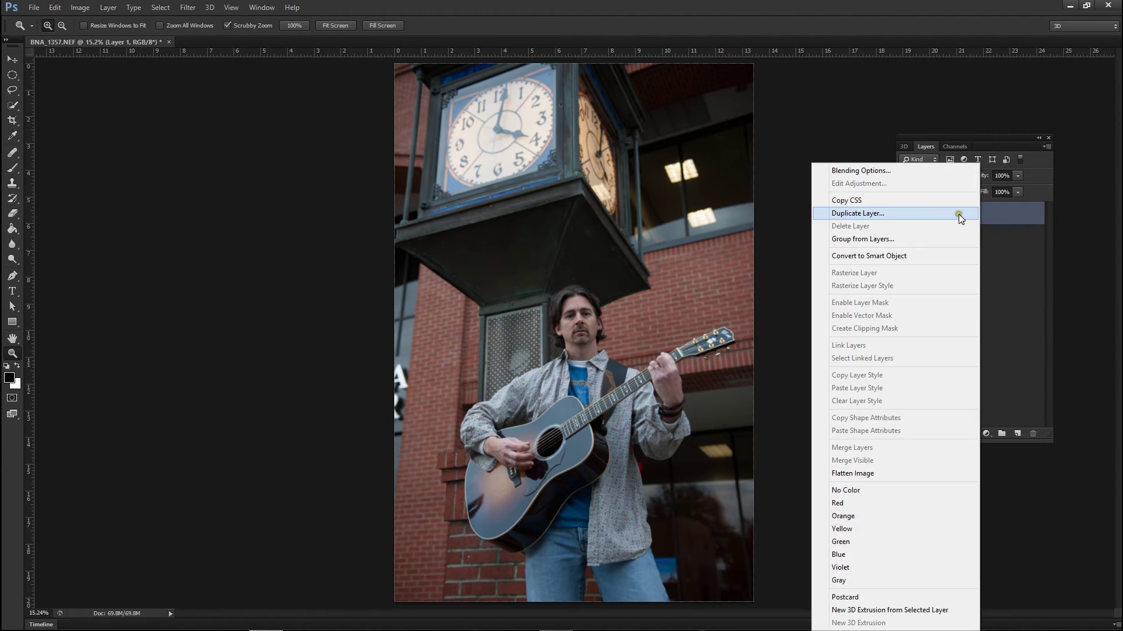
{"action": "left_click", "coordinate": [922, 214]}
{"action": "left_click", "coordinate": [682, 195]}
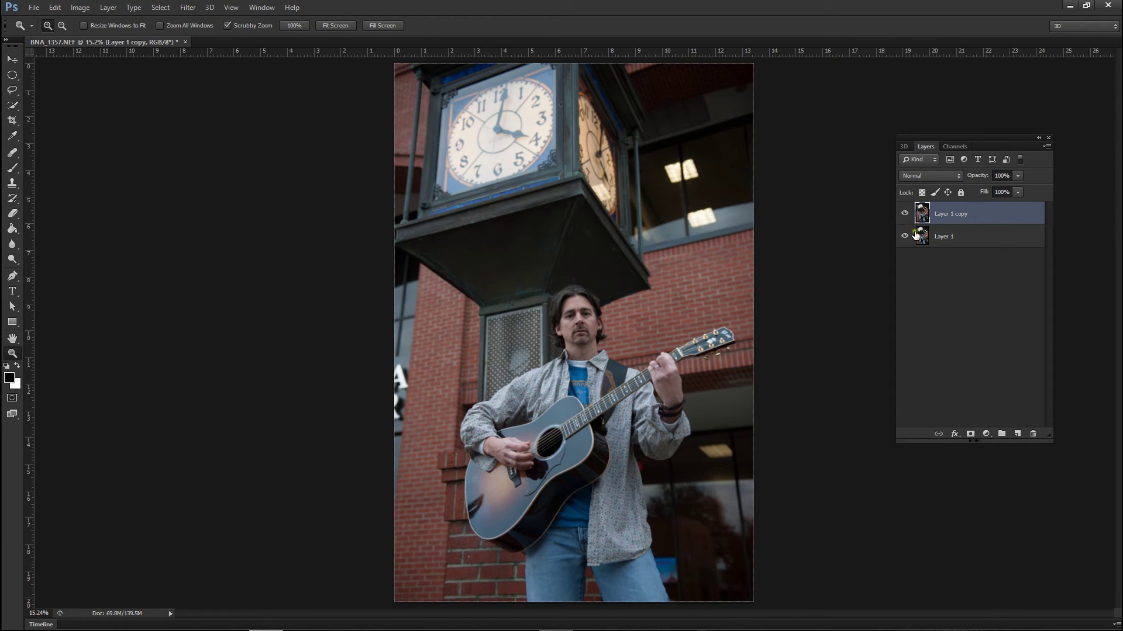
{"action": "left_click", "coordinate": [951, 237]}
{"action": "left_click", "coordinate": [950, 216]}
Start the HDR Toning adjustment on the photo and agree to flatten the document.
{"action": "left_click", "coordinate": [80, 7]}
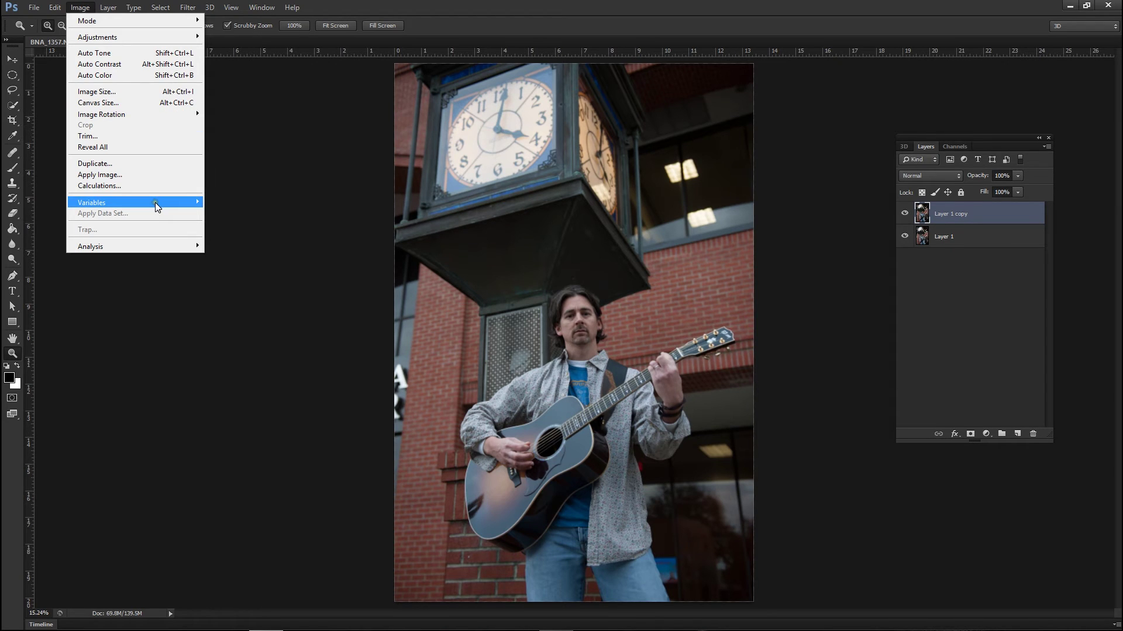
{"action": "mouse_move", "coordinate": [155, 202]}
{"action": "mouse_move", "coordinate": [146, 38]}
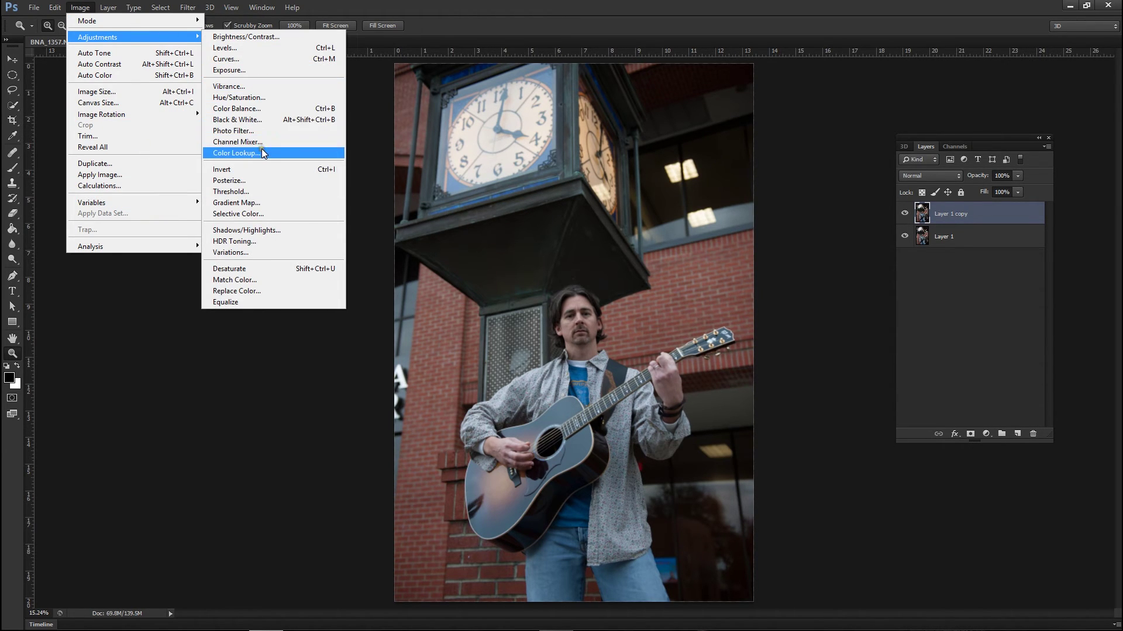
{"action": "left_click", "coordinate": [272, 241]}
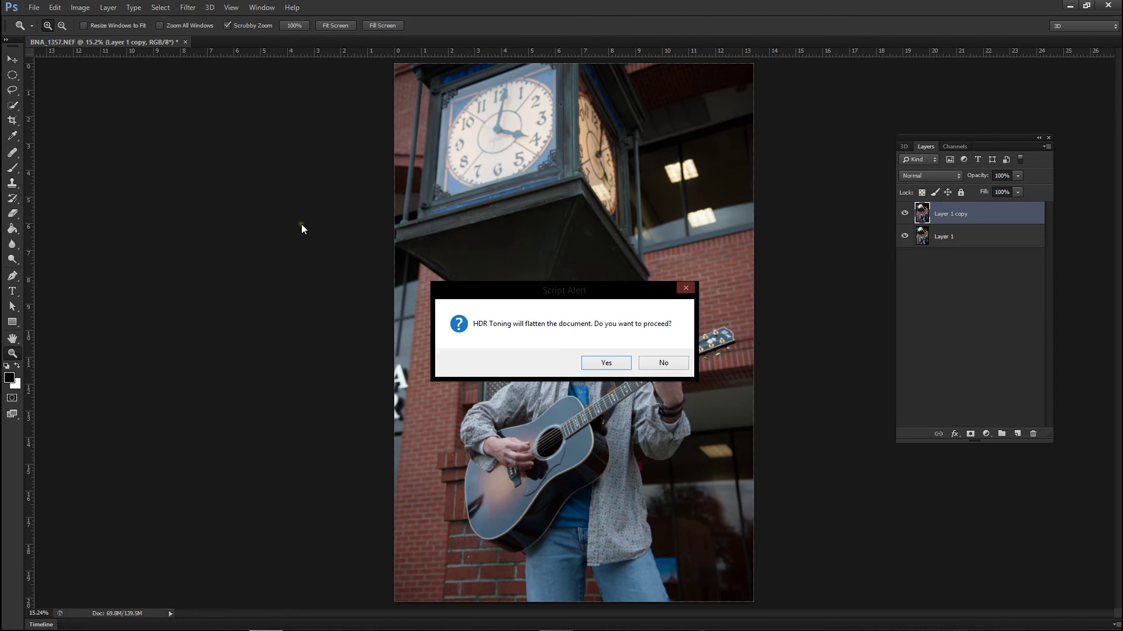
{"action": "left_click", "coordinate": [606, 363]}
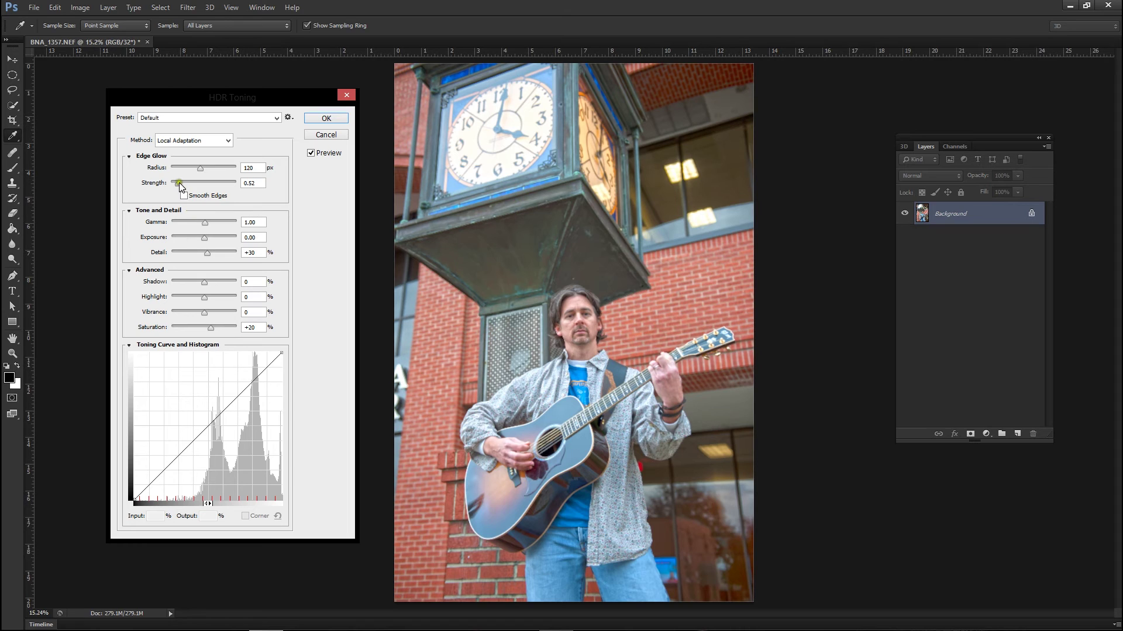
Keep the Local Adaptation method and set Radius to 158 px, Strength to 2.56, Detail to +170%, Vibrance to +37% and Saturation to +53%.
{"action": "left_click_drag", "start_coordinate": [178, 183], "coordinate": [205, 176]}
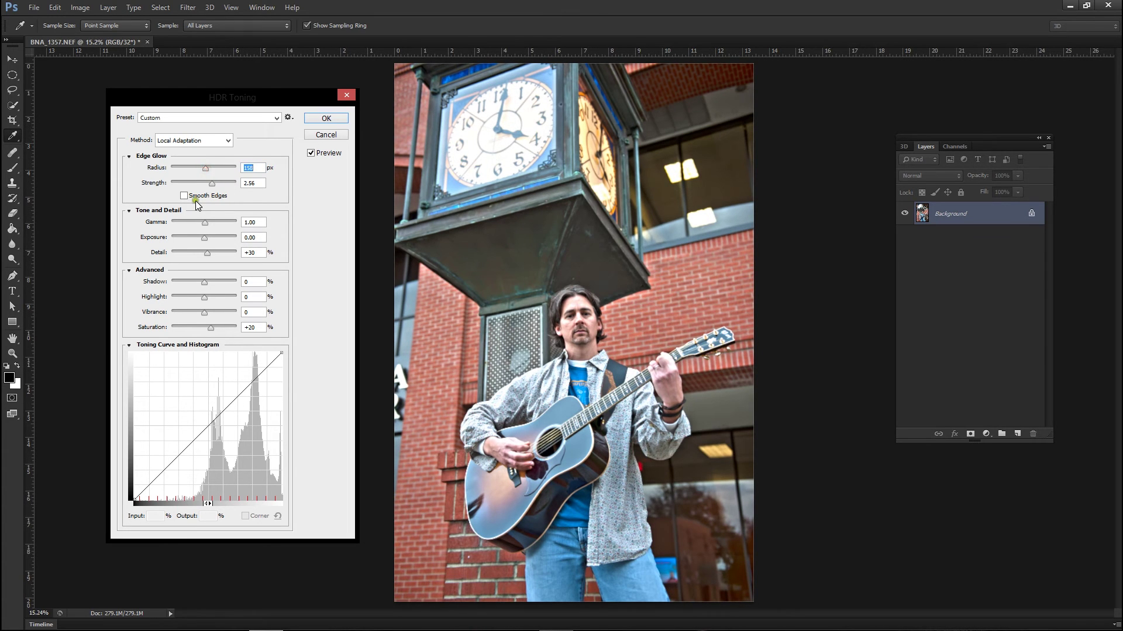
{"action": "left_click", "coordinate": [219, 141]}
{"action": "left_click", "coordinate": [219, 187]}
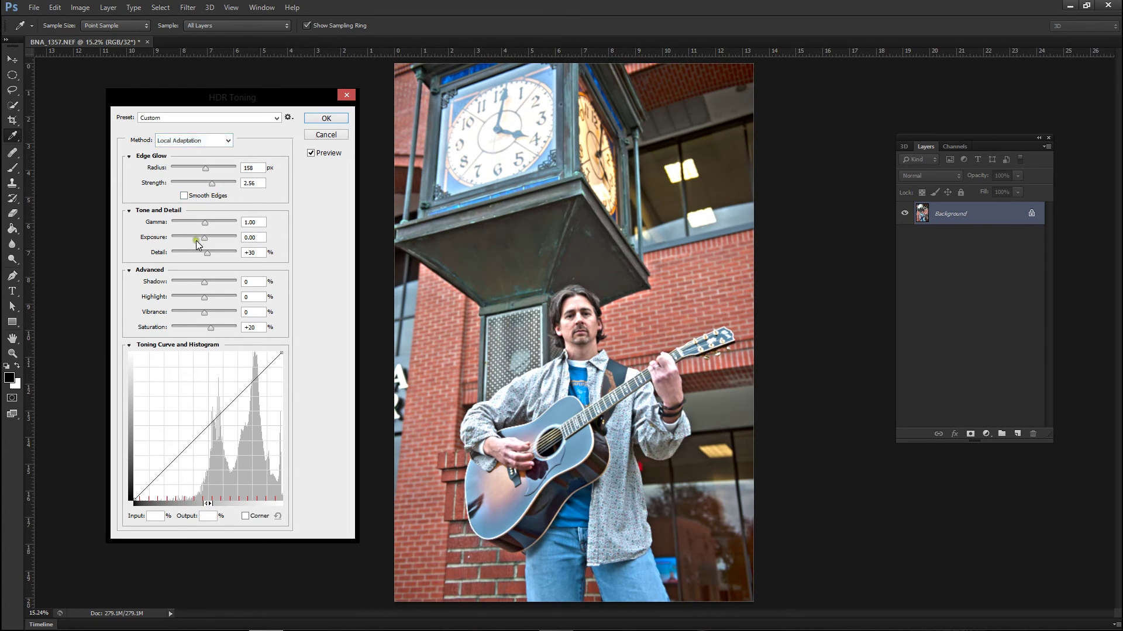
{"action": "left_click_drag", "start_coordinate": [204, 252], "coordinate": [224, 257]}
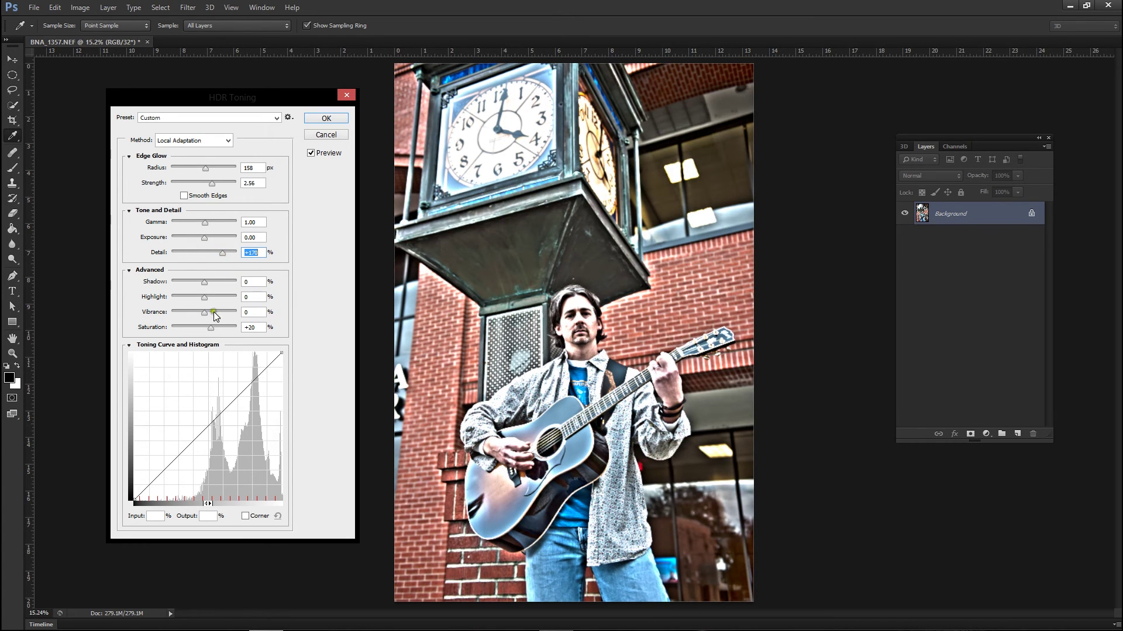
{"action": "left_click_drag", "start_coordinate": [204, 313], "coordinate": [221, 330]}
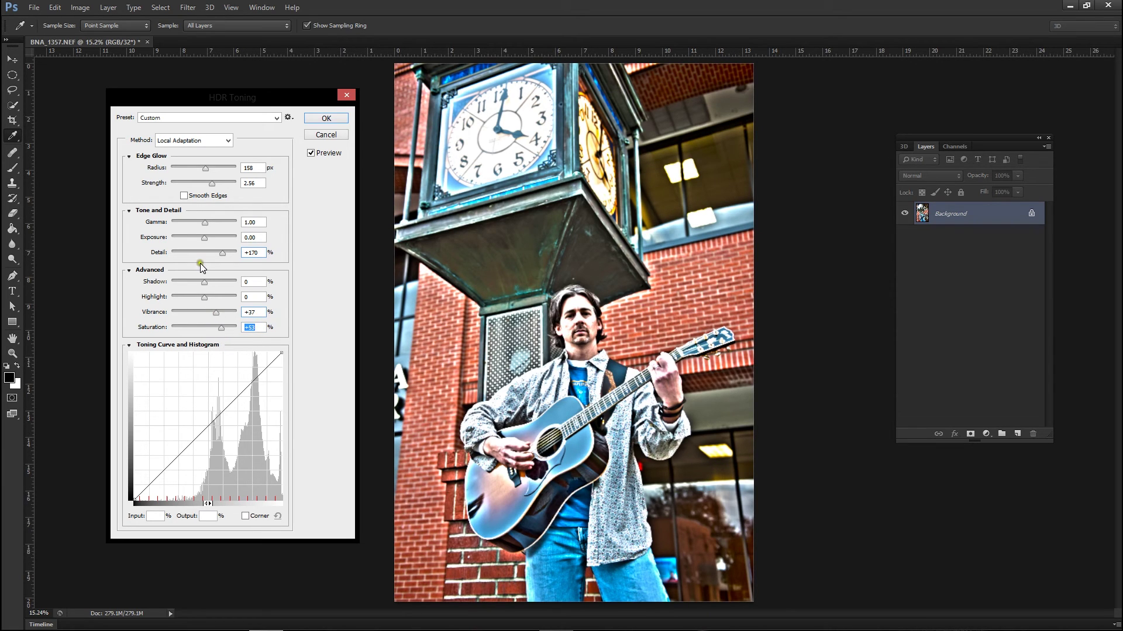
Set HDR Toning Shadow to +86%, Highlight to -33%, Exposure to -0.41 and Gamma to 0.71, and apply the adjustment.
{"action": "mouse_move", "coordinate": [204, 282]}
{"action": "left_mouse_down"}
{"action": "mouse_move", "coordinate": [232, 285]}
{"action": "mouse_move", "coordinate": [195, 301]}
{"action": "left_mouse_up"}
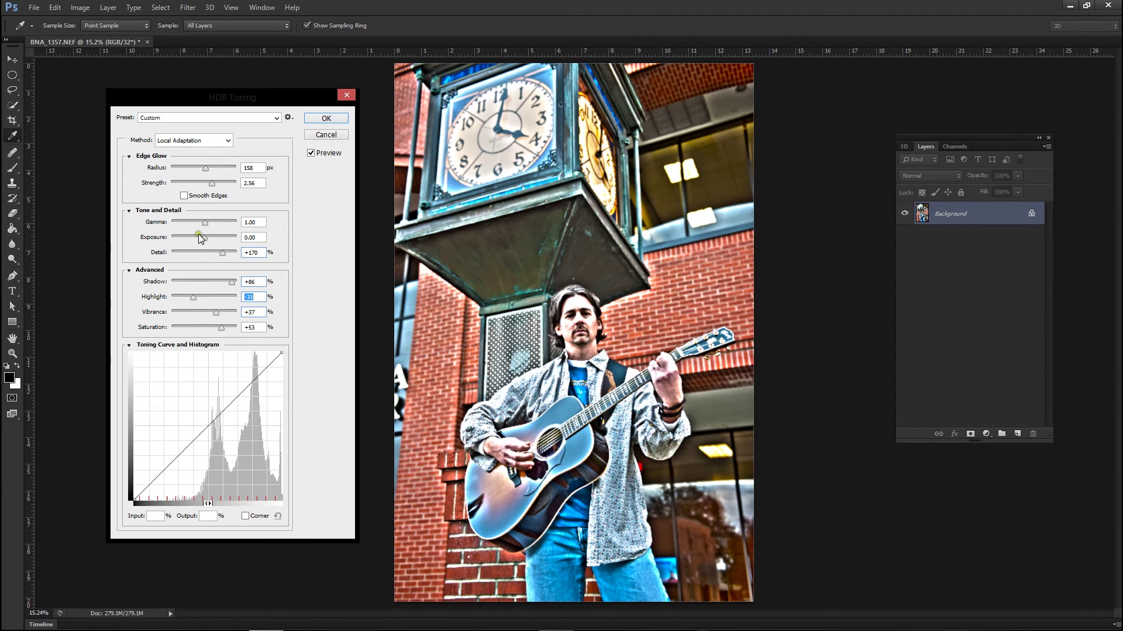
{"action": "left_click_drag", "start_coordinate": [208, 240], "coordinate": [201, 248]}
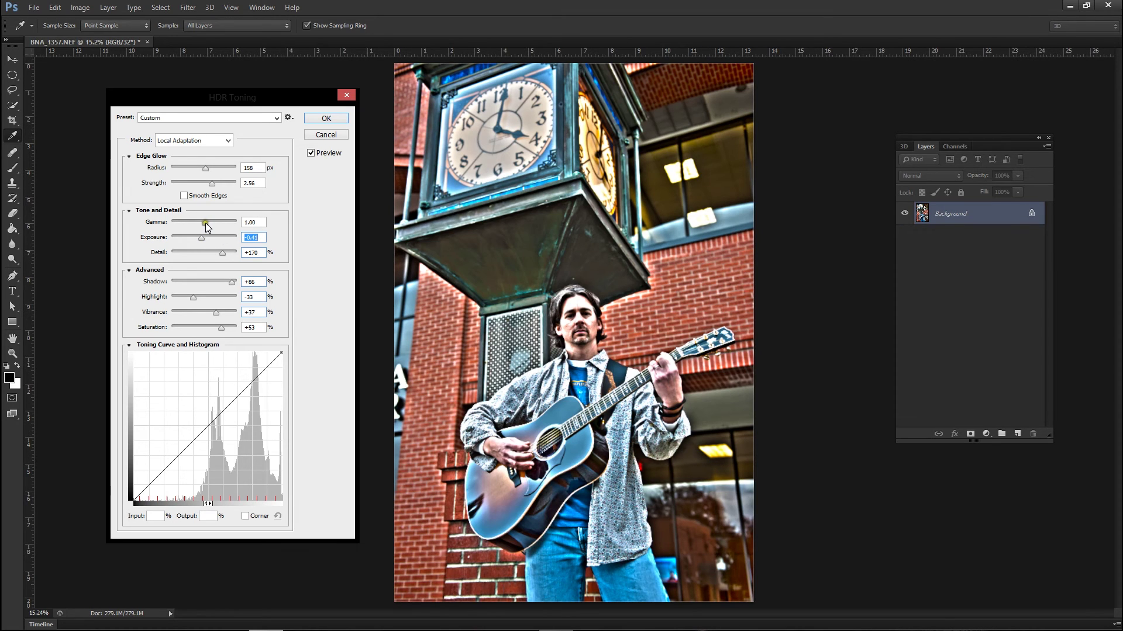
{"action": "left_click", "coordinate": [205, 223]}
{"action": "left_click_drag", "start_coordinate": [204, 223], "coordinate": [213, 227]}
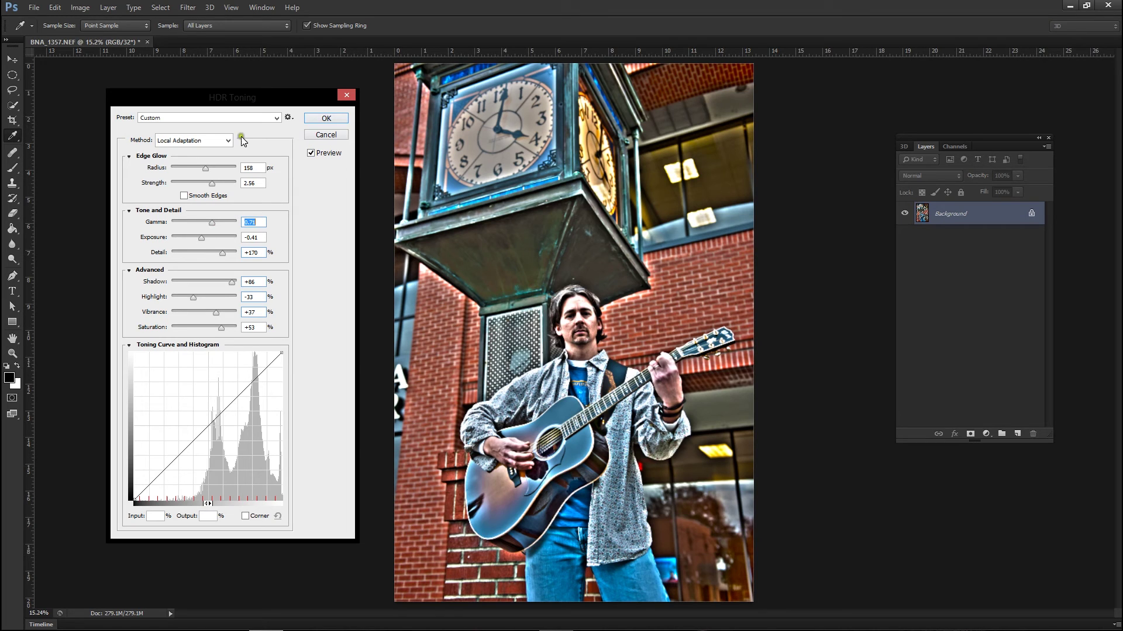
{"action": "left_click", "coordinate": [327, 119]}
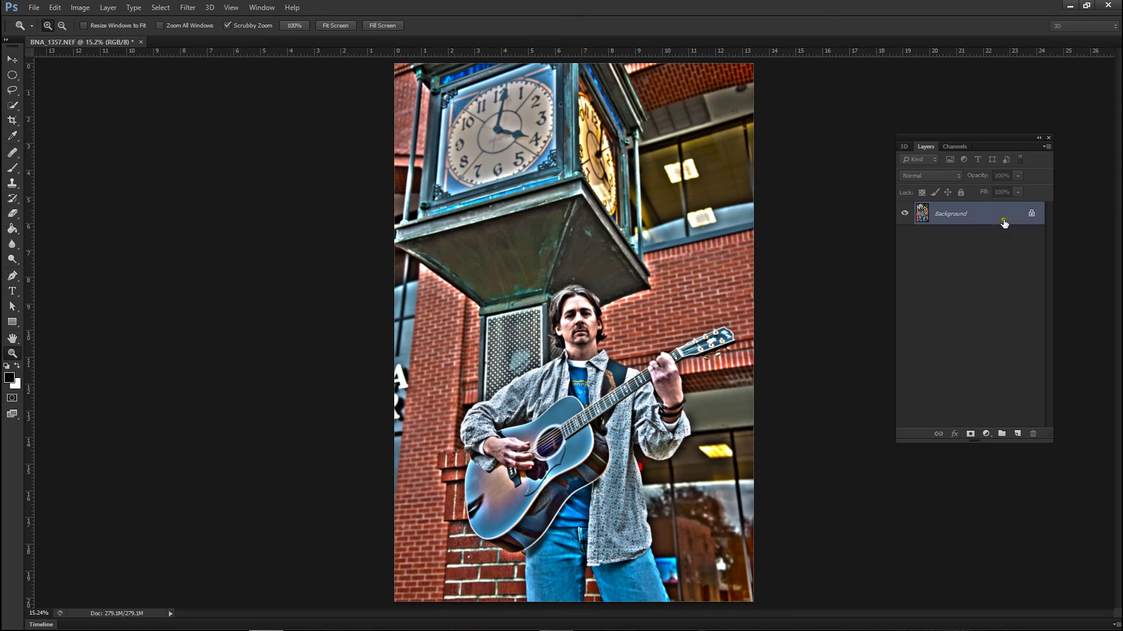
Unlock the toned Background layer and open the original BNA_1357.NEF from the desktop with unchanged Camera Raw settings.
{"action": "left_click", "coordinate": [1030, 215]}
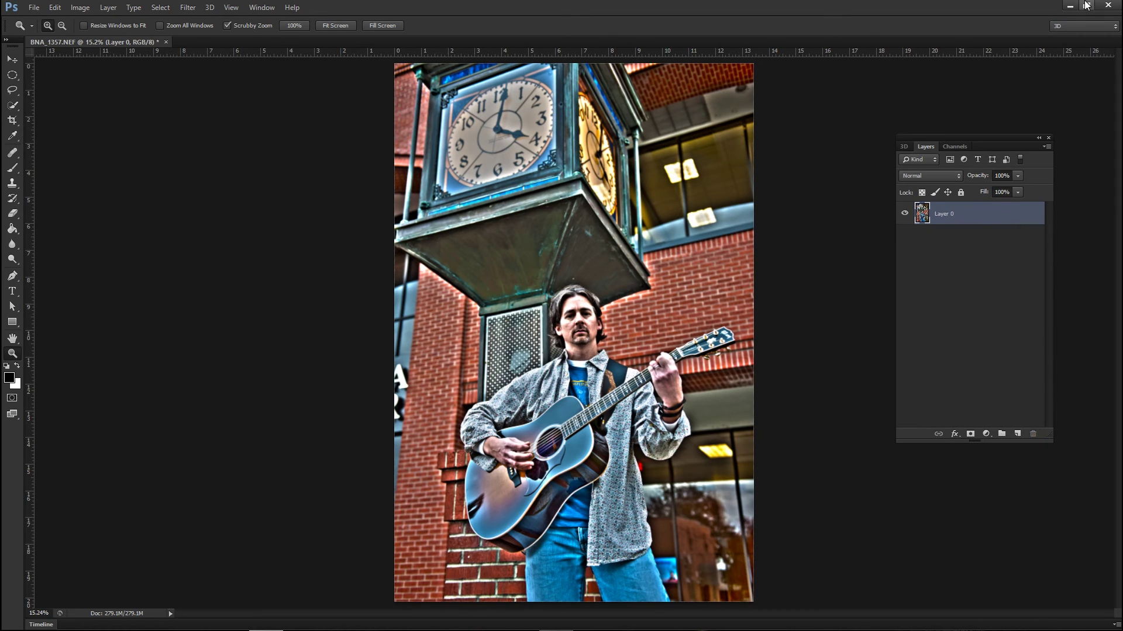
{"action": "left_click", "coordinate": [1067, 6]}
{"action": "double_click", "coordinate": [779, 195]}
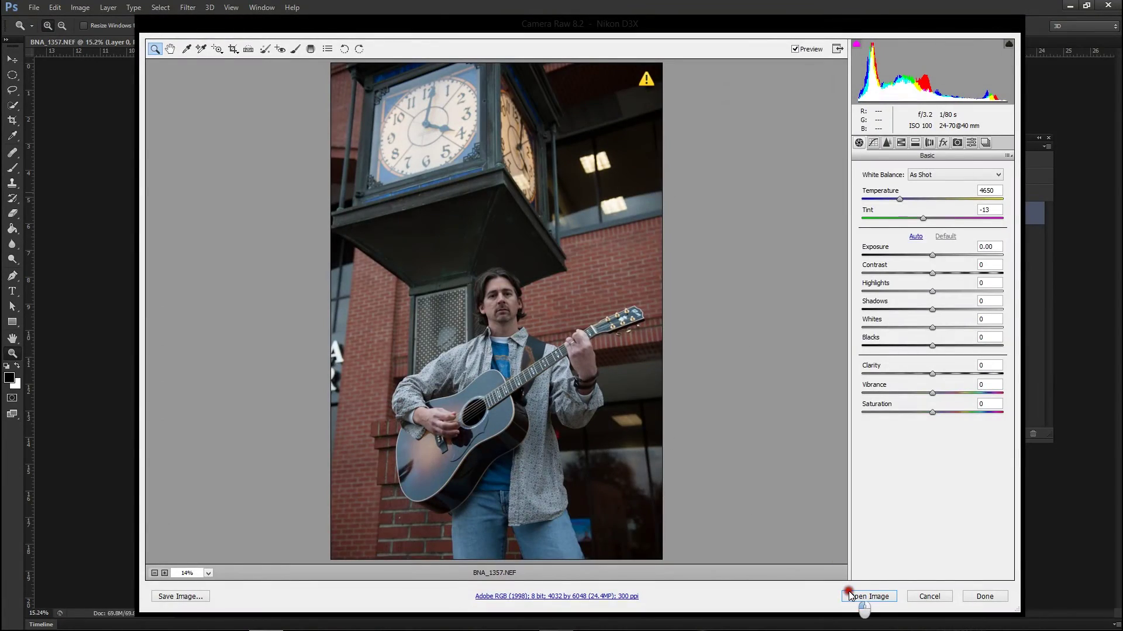
{"action": "left_click", "coordinate": [857, 594]}
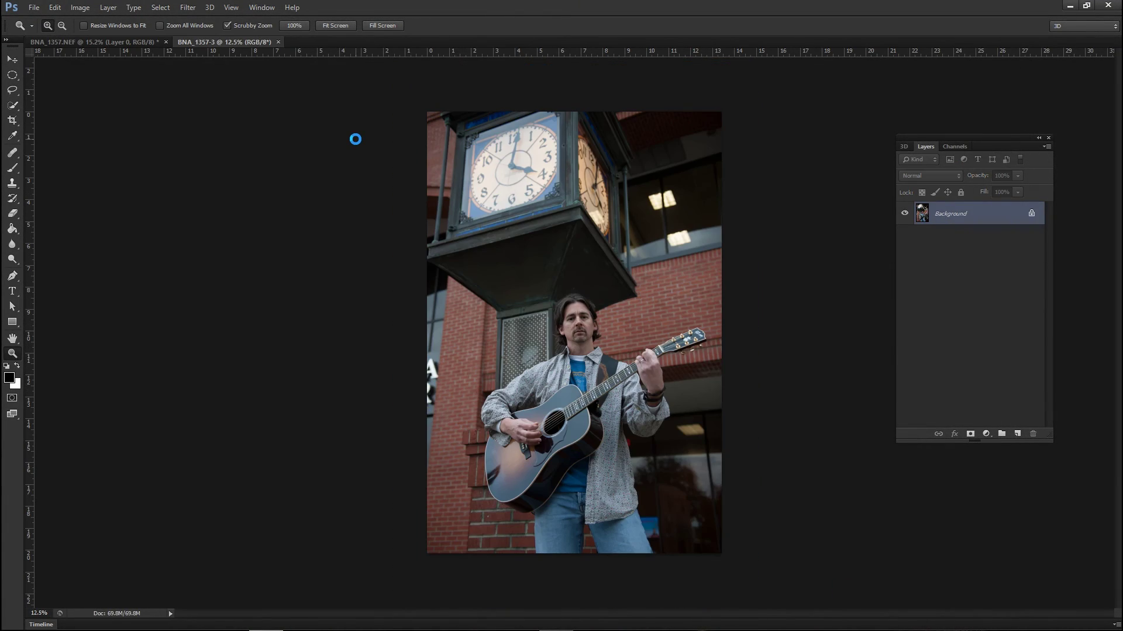
Copy the entire original photo into the BNA_1357.NEF document and place it beneath the HDR-toned Layer 0.
{"action": "key", "text": "ctrl+shift+s"}
{"action": "left_click", "coordinate": [1054, 412]}
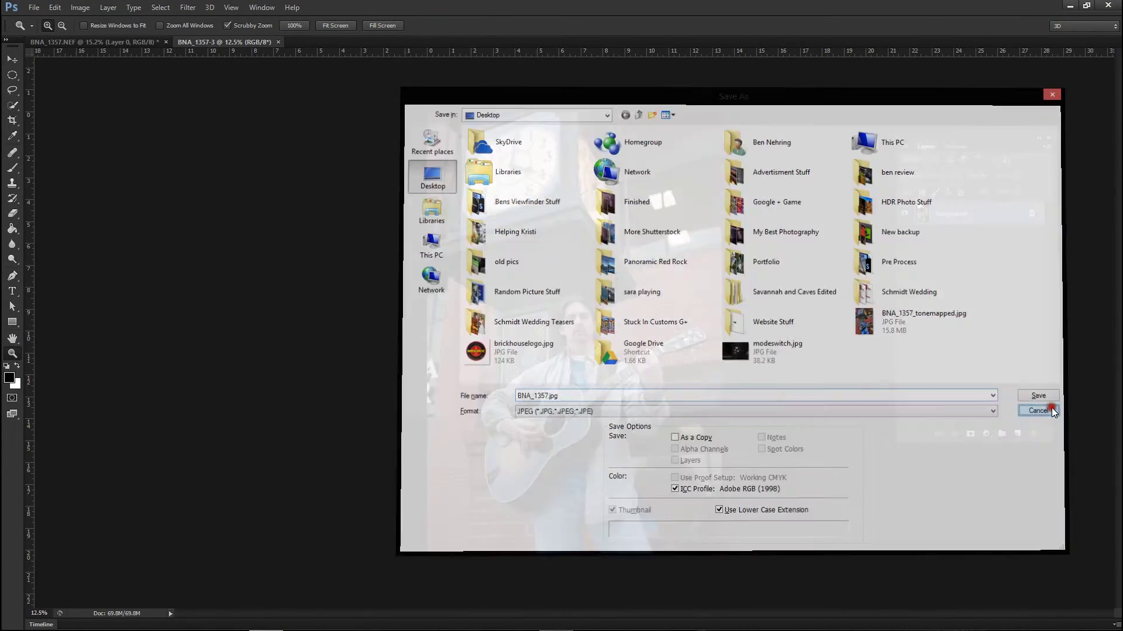
{"action": "left_click", "coordinate": [341, 26]}
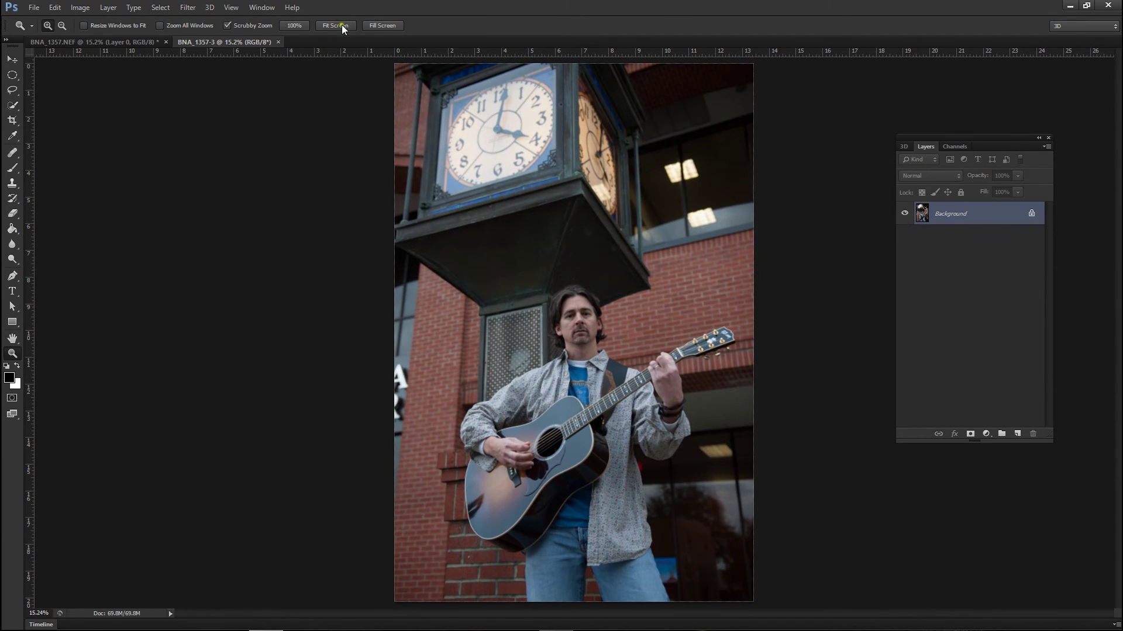
{"action": "key", "text": "ctrl+a"}
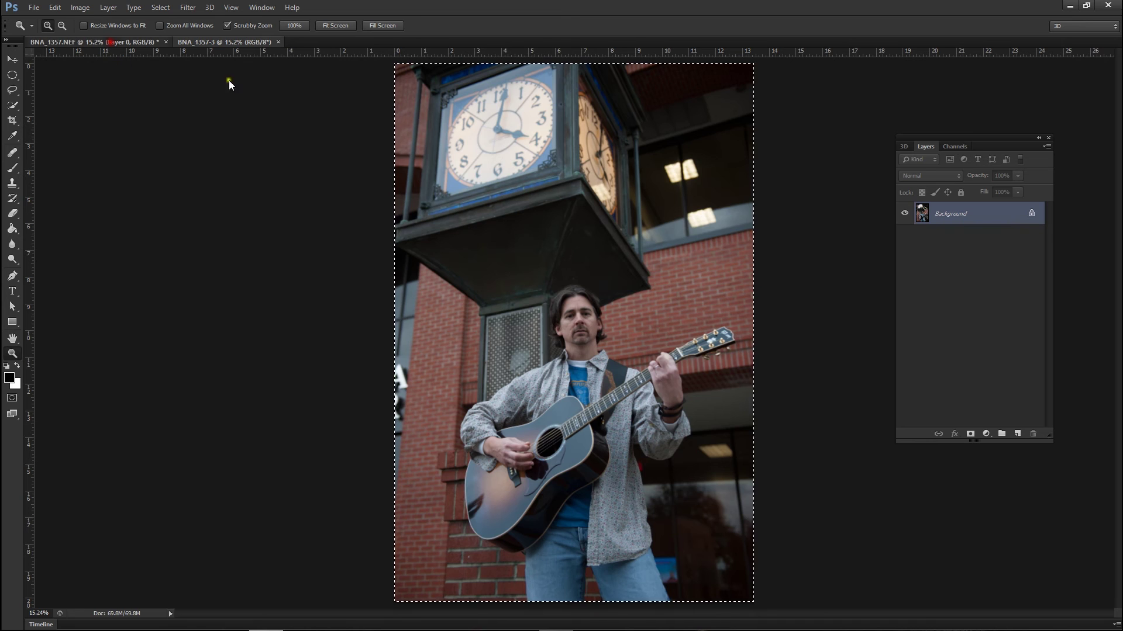
{"action": "key", "text": "ctrl+v"}
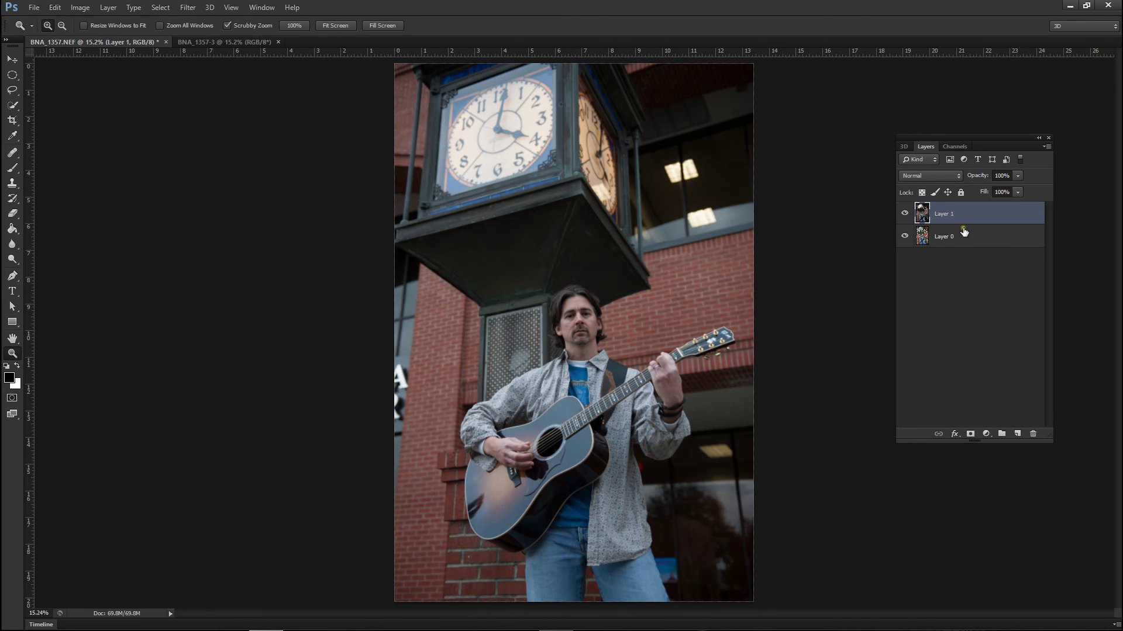
{"action": "left_click_drag", "start_coordinate": [947, 218], "coordinate": [945, 253]}
Compare the HDR-toned Layer 0 with the original photo by repeatedly hiding and showing Layer 0.
{"action": "left_click", "coordinate": [906, 216]}
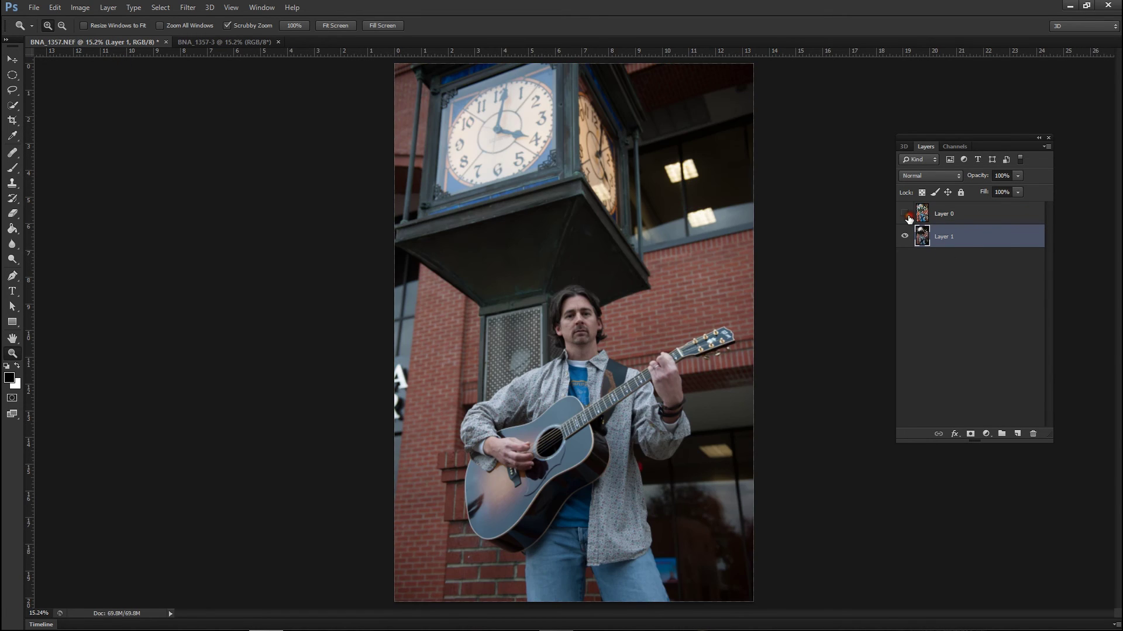
{"action": "left_click", "coordinate": [905, 216]}
{"action": "left_click", "coordinate": [905, 215]}
{"action": "left_click", "coordinate": [905, 215]}
{"action": "left_click", "coordinate": [905, 215]}
{"action": "left_click", "coordinate": [905, 215]}
{"action": "left_click", "coordinate": [905, 215]}
{"action": "left_click", "coordinate": [905, 214]}
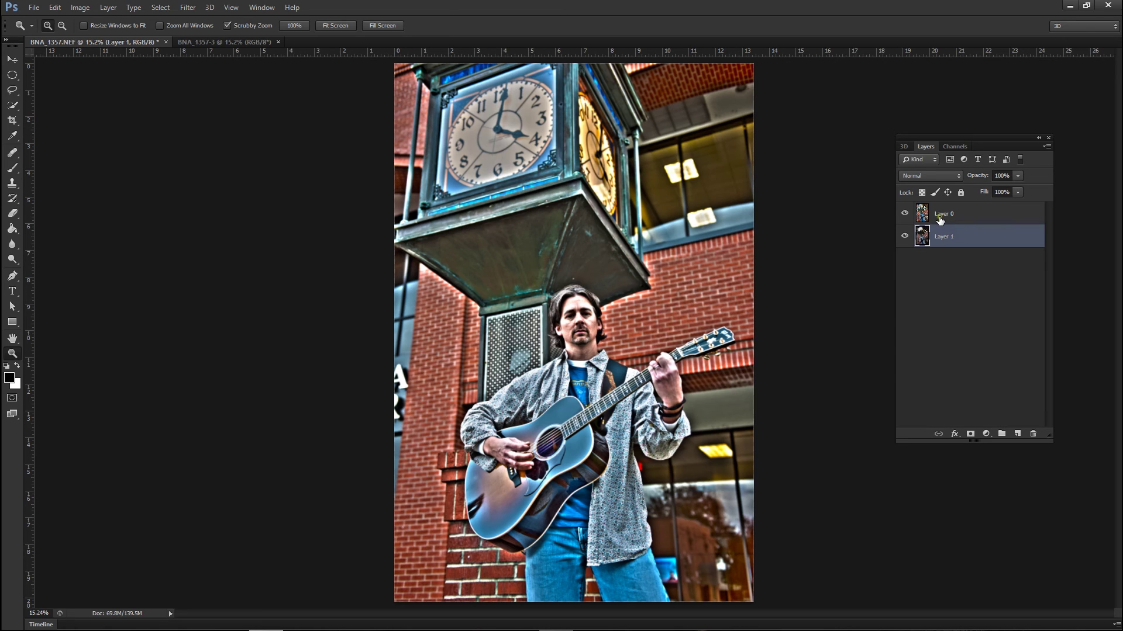
Close the BNA_1357-3 document without saving its changes.
{"action": "left_click", "coordinate": [228, 43]}
{"action": "left_click", "coordinate": [280, 43]}
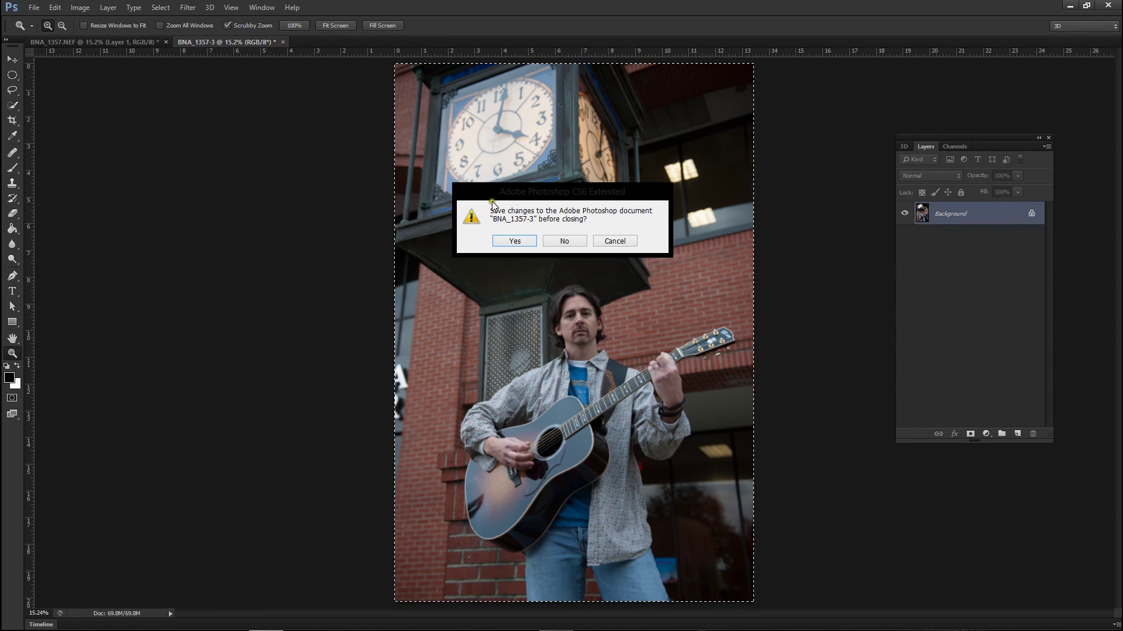
{"action": "left_click", "coordinate": [562, 241]}
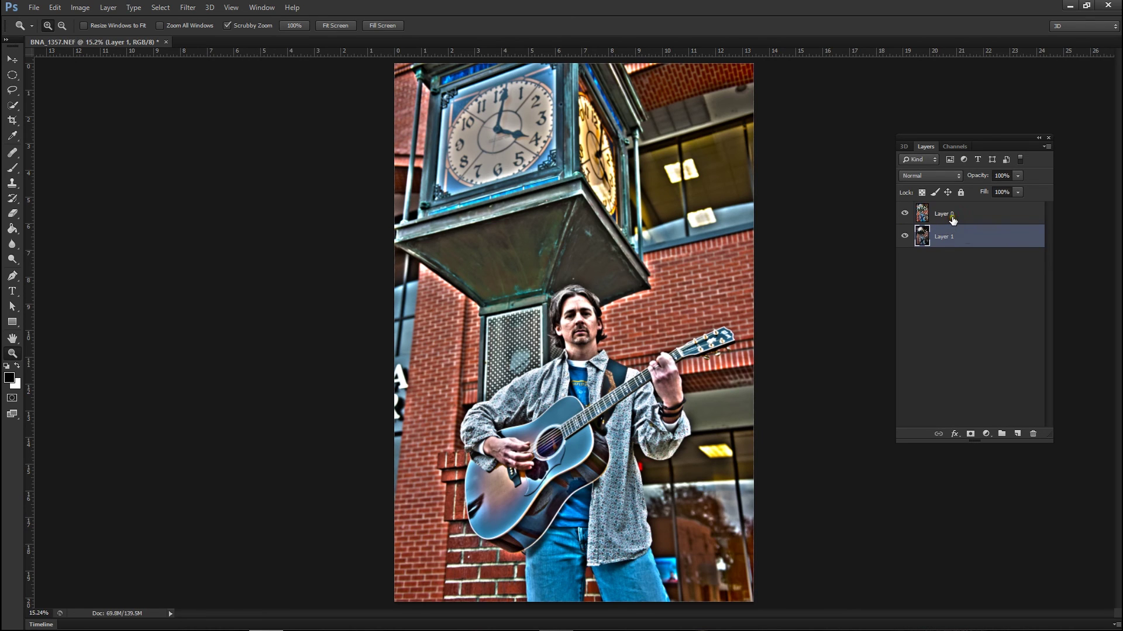
Delete the HDR-toned Layer 0 and close the BNA_1357.NEF document without saving its changes.
{"action": "left_click", "coordinate": [952, 215]}
{"action": "key", "text": "Delete"}
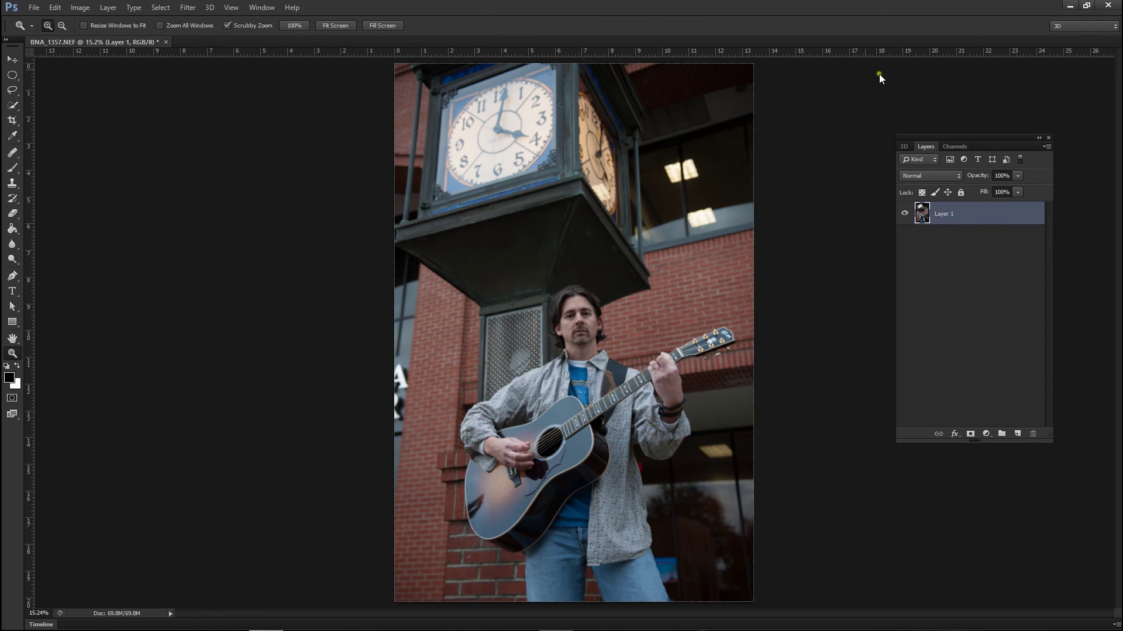
{"action": "left_click", "coordinate": [167, 42]}
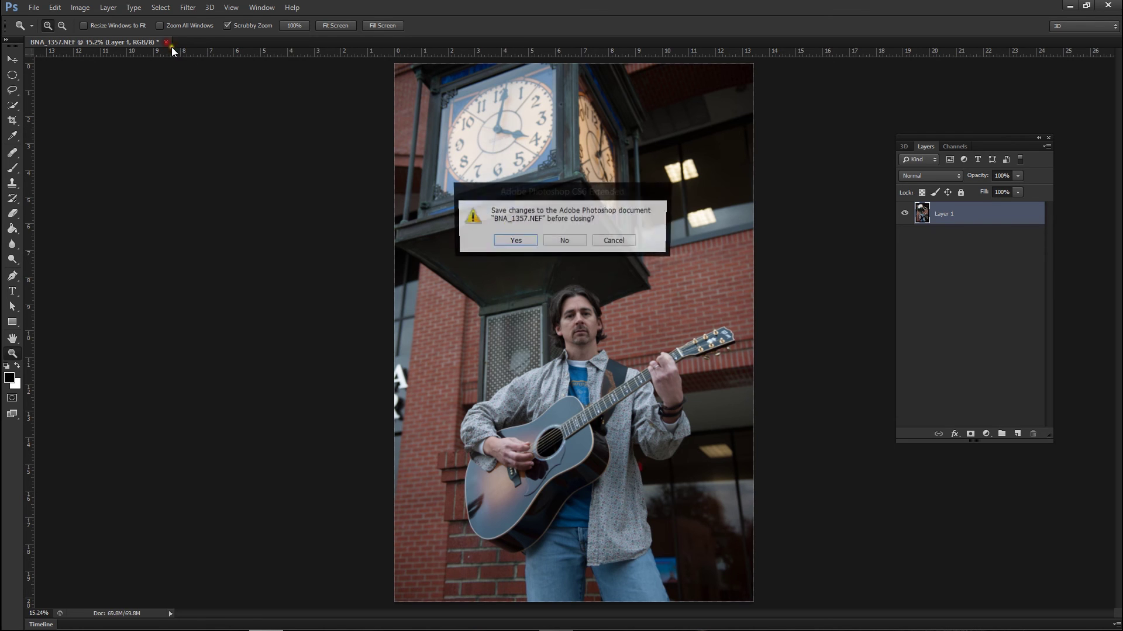
{"action": "left_click", "coordinate": [562, 240]}
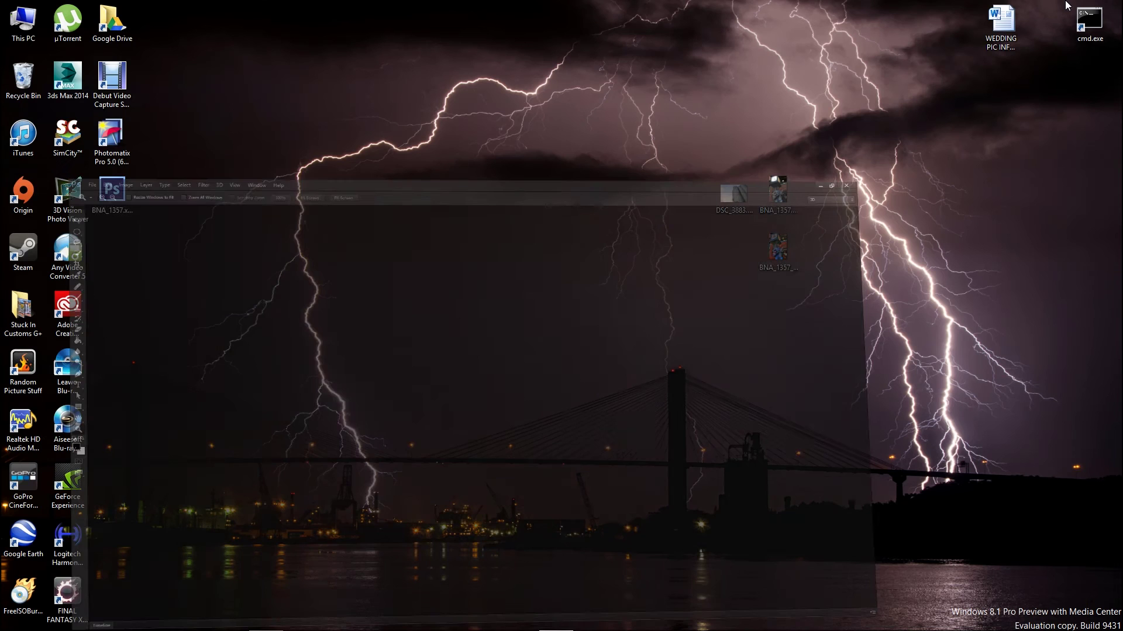
Open DSC_3883.NEF from the desktop in Photomatix Pro and start tone mapping it.
{"action": "left_click", "coordinate": [683, 242]}
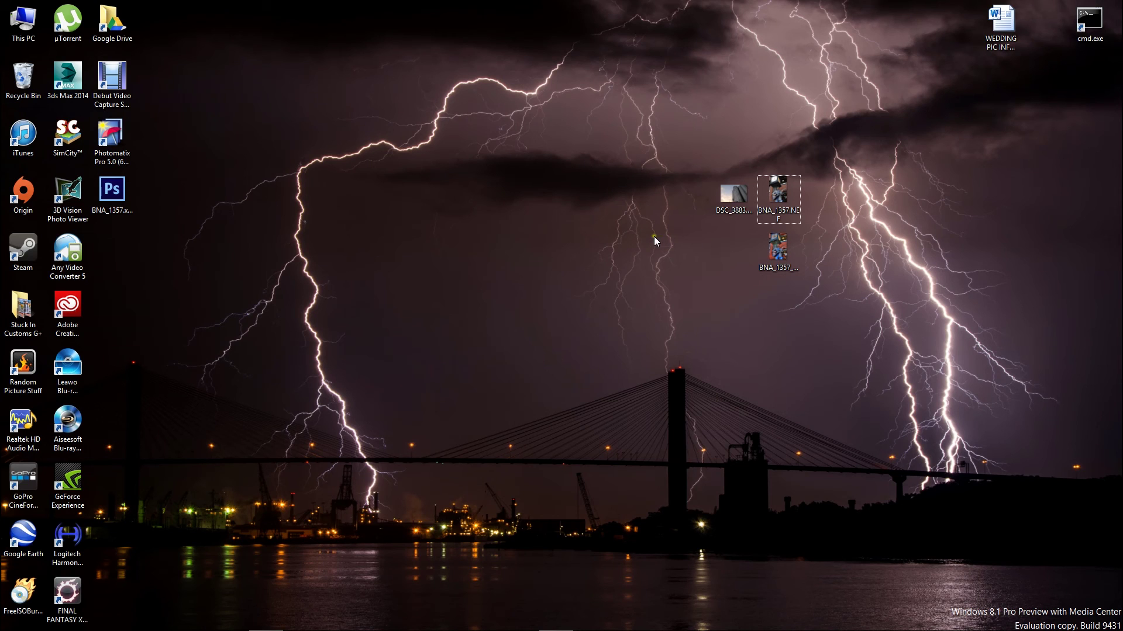
{"action": "key", "text": "Left"}
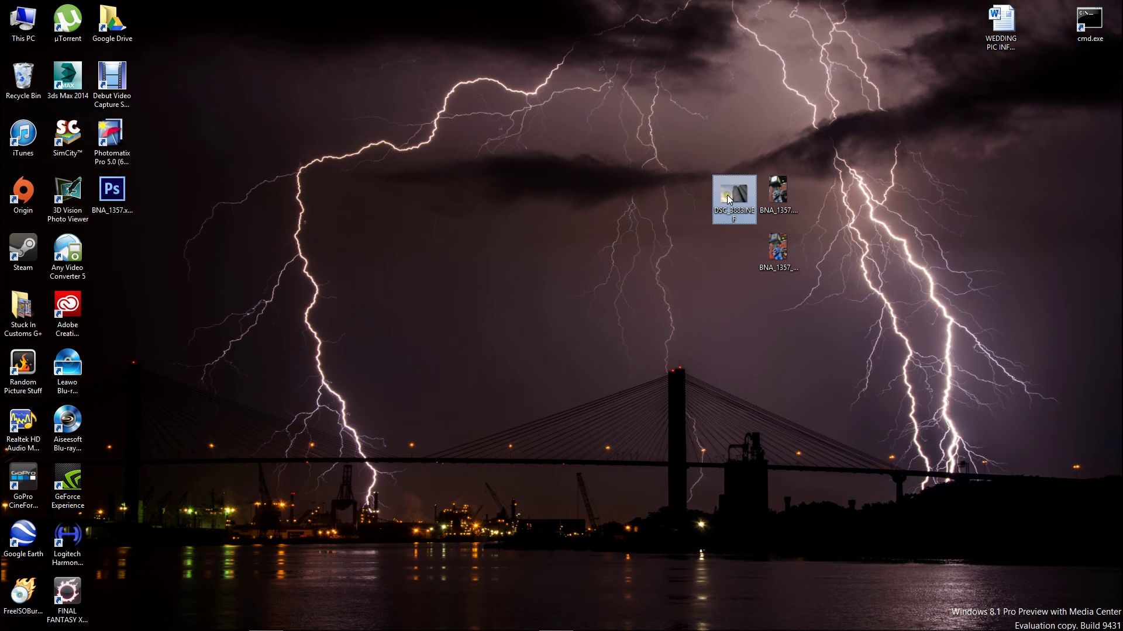
{"action": "mouse_move", "coordinate": [728, 194]}
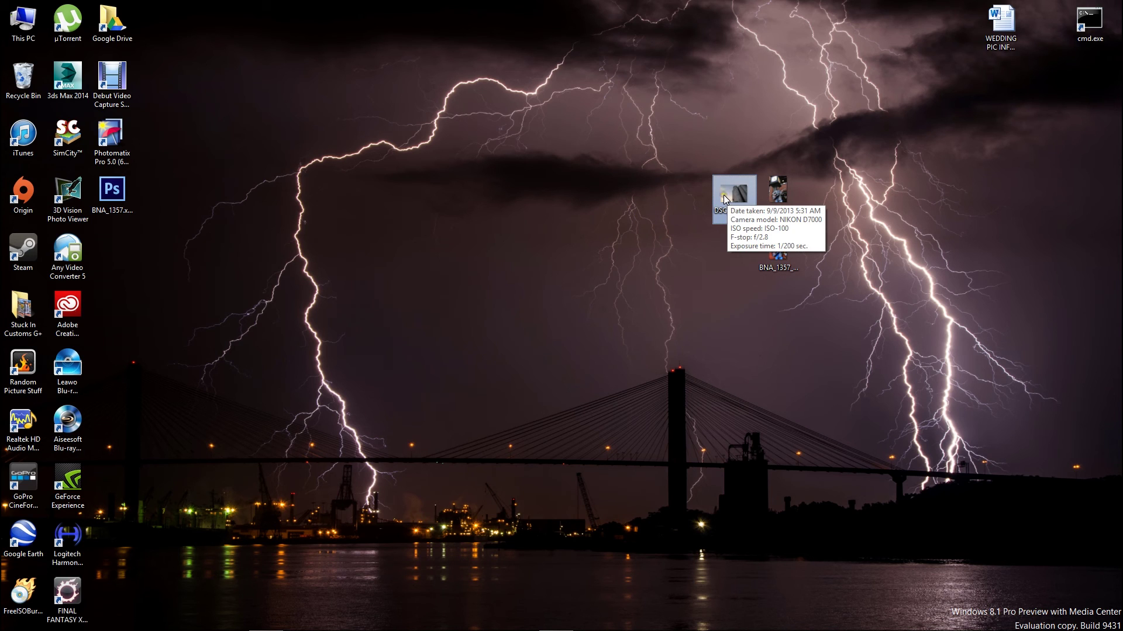
{"action": "left_click_drag", "start_coordinate": [725, 194], "coordinate": [102, 130]}
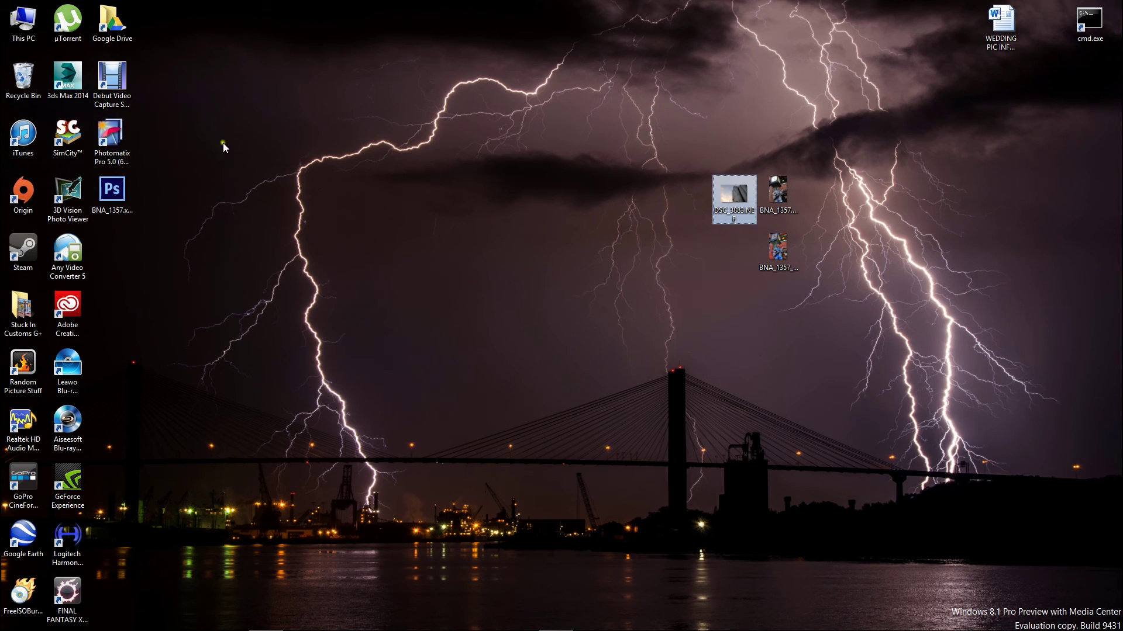
{"action": "left_click", "coordinate": [573, 401]}
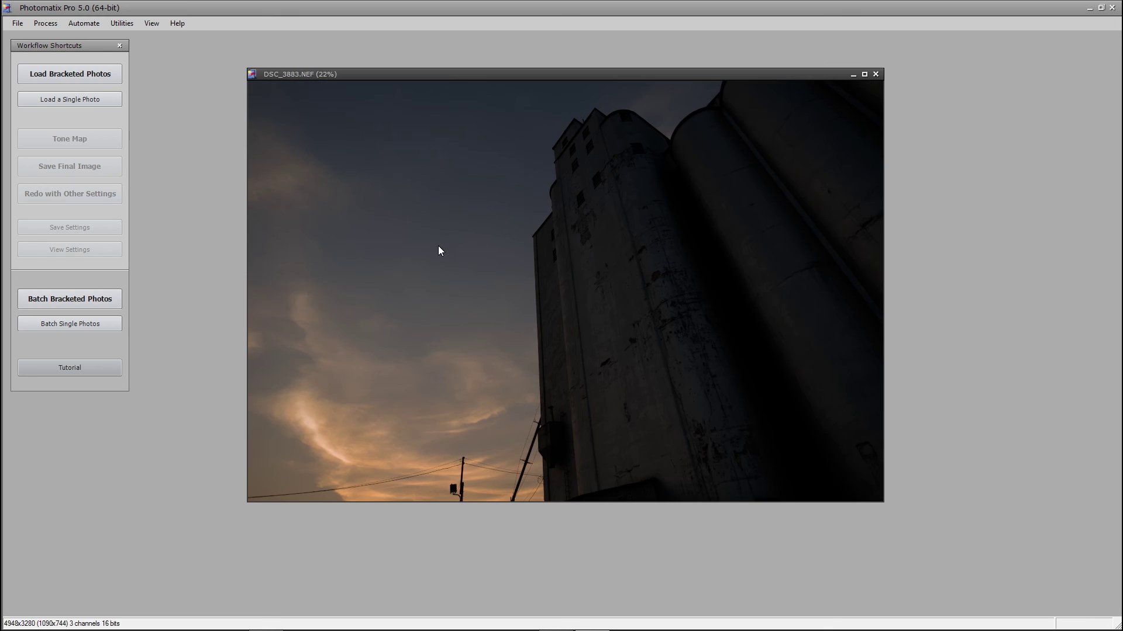
{"action": "key", "text": "ctrl+t"}
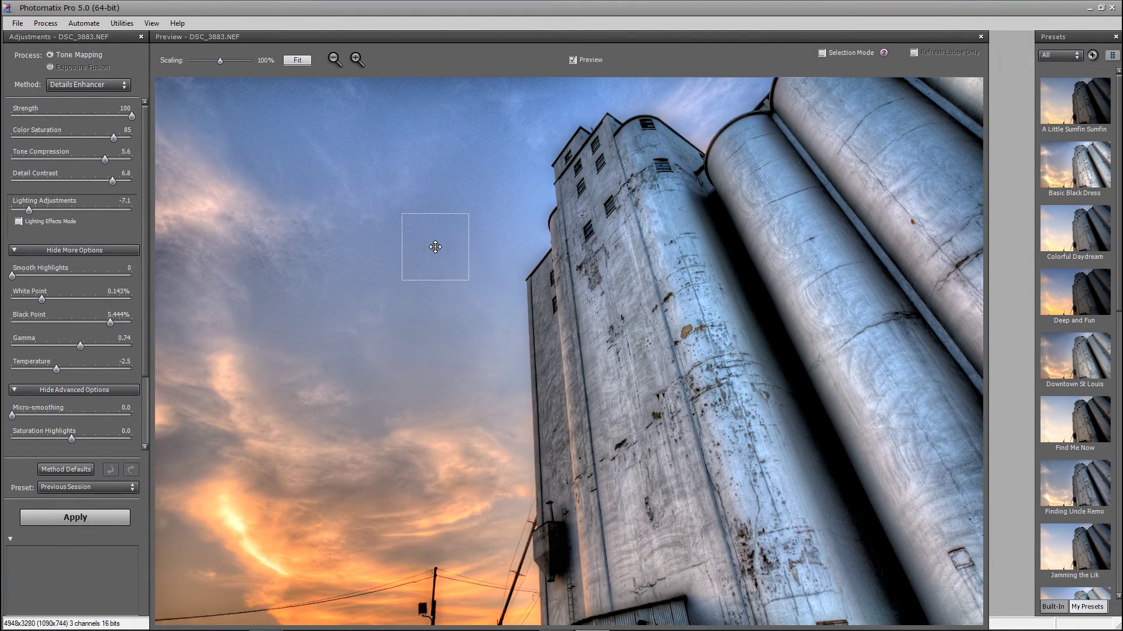
Return to the desktop and open the original DSC_3883.NEF in Windows Live Photo Gallery.
{"action": "left_click", "coordinate": [1089, 8]}
{"action": "right_click", "coordinate": [728, 195]}
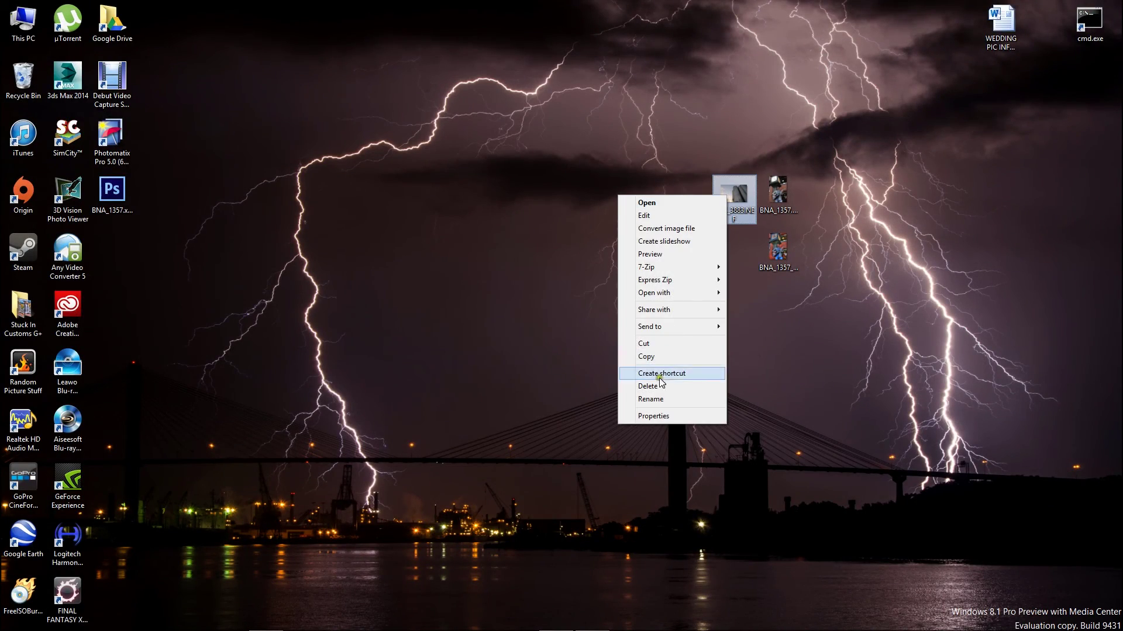
{"action": "mouse_move", "coordinate": [655, 292]}
{"action": "left_click", "coordinate": [573, 318]}
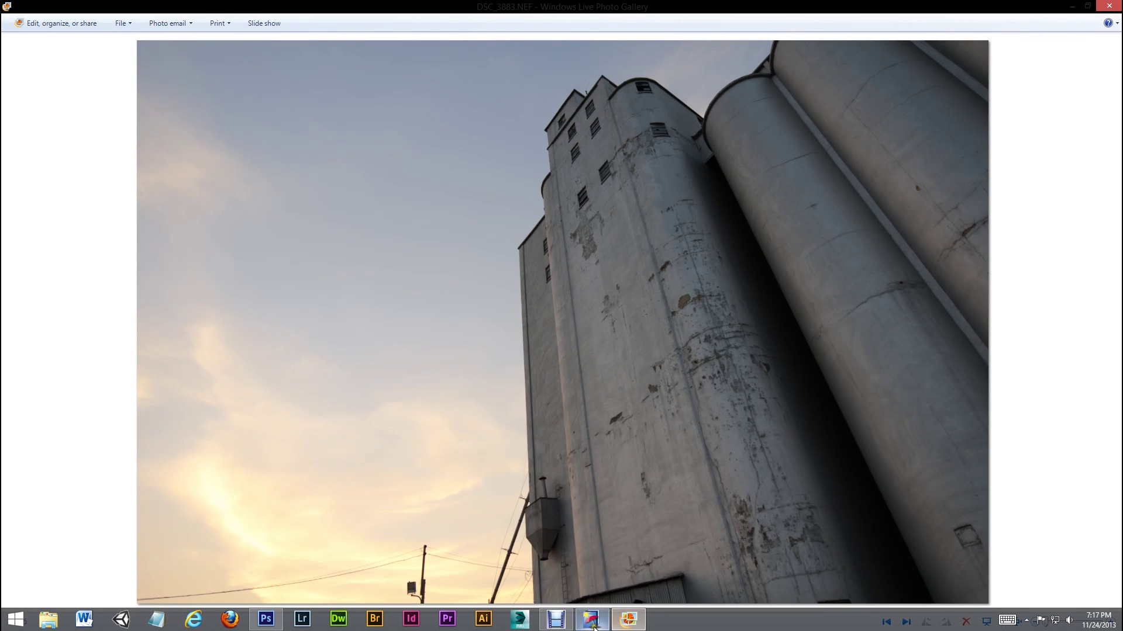
Compare the tone-mapped silo photo in Photomatix Pro with the original in Windows Live Photo Gallery by switching between them.
{"action": "mouse_move", "coordinate": [594, 627]}
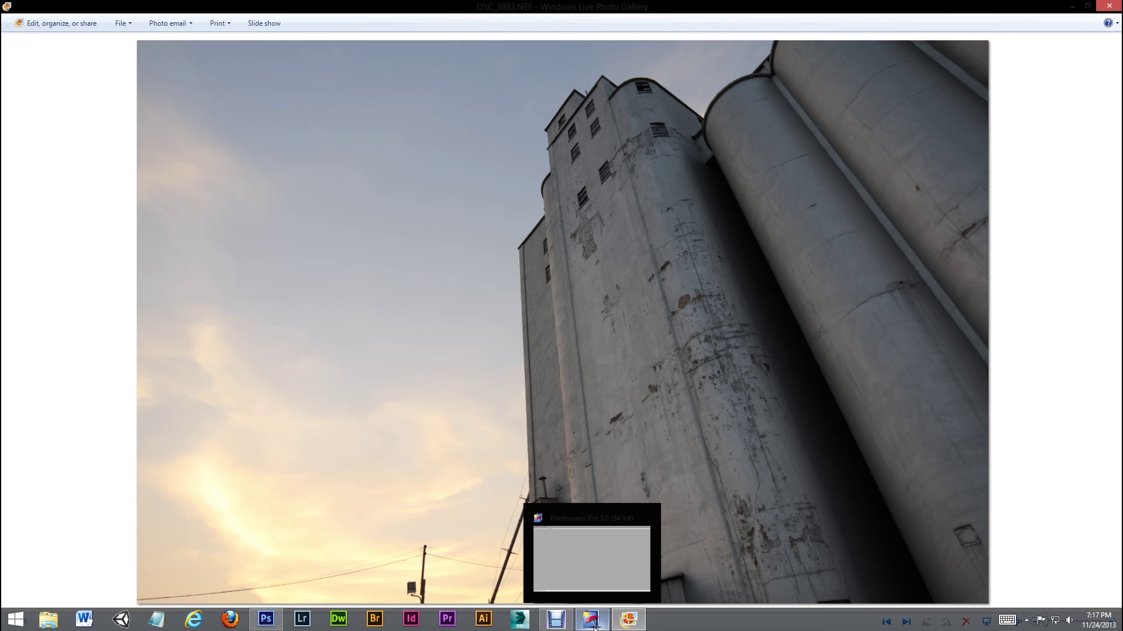
{"action": "left_click", "coordinate": [592, 620]}
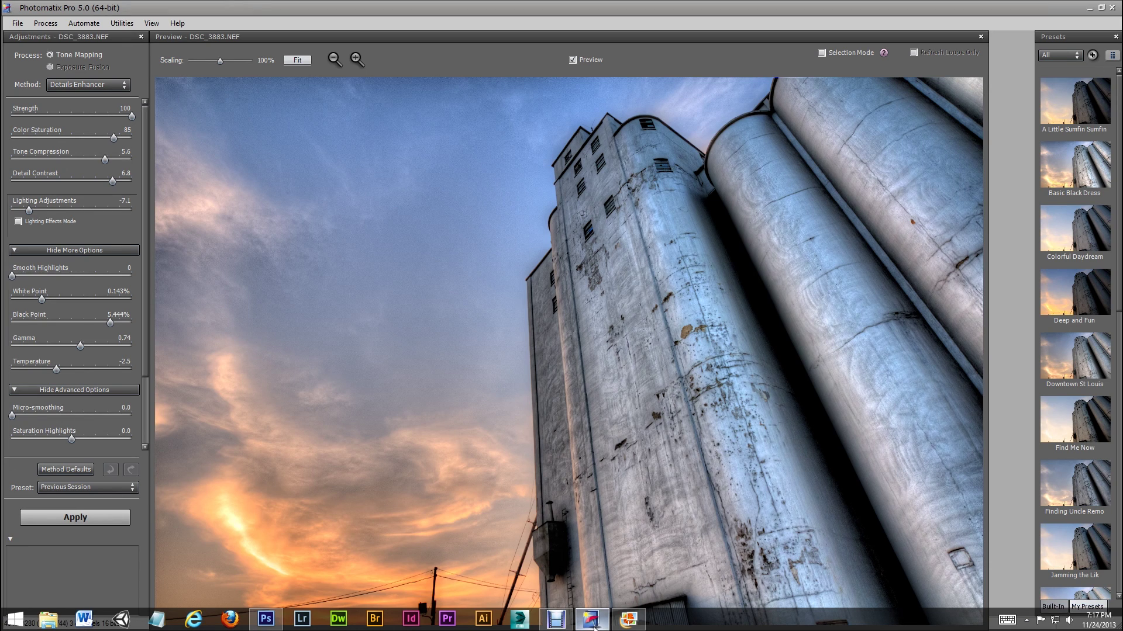
{"action": "left_click", "coordinate": [594, 625]}
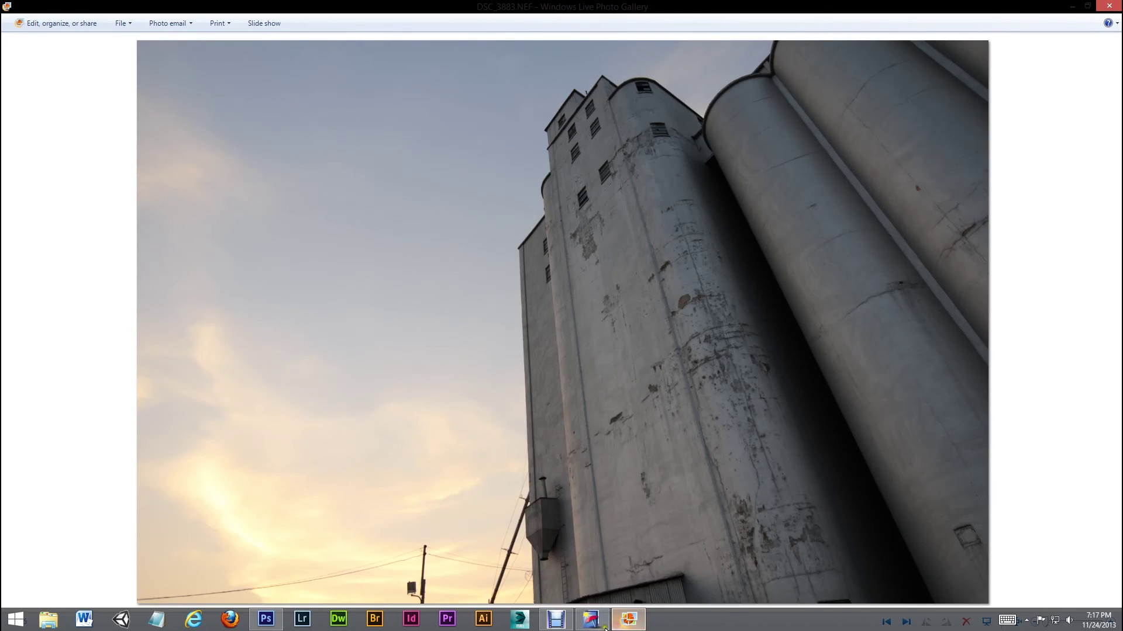
{"action": "left_click", "coordinate": [597, 626]}
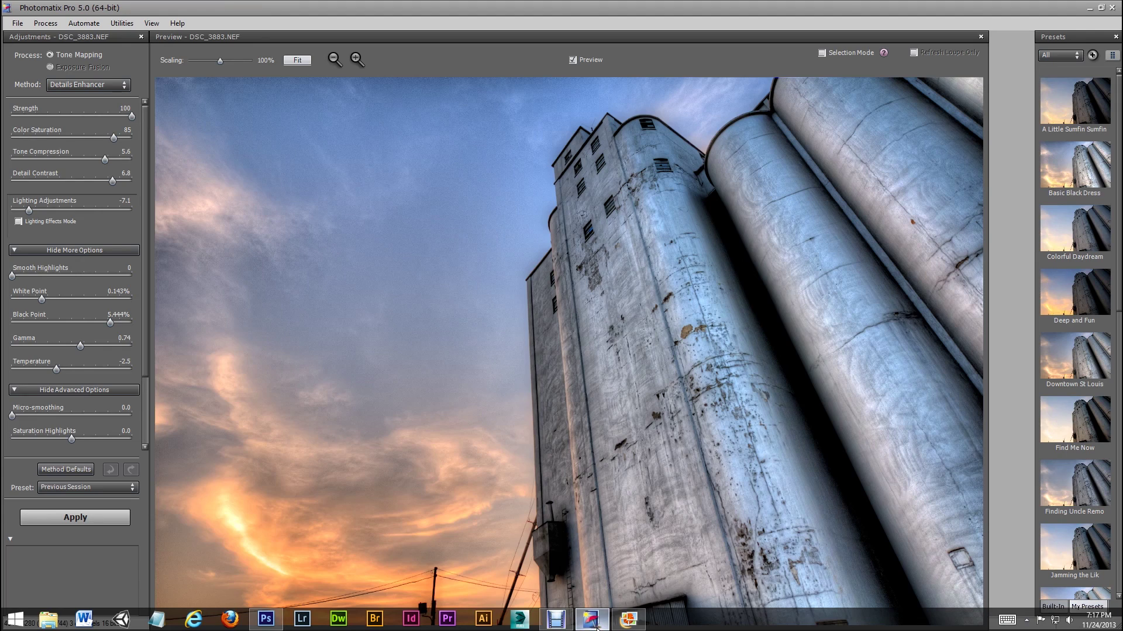
{"action": "left_click", "coordinate": [597, 625]}
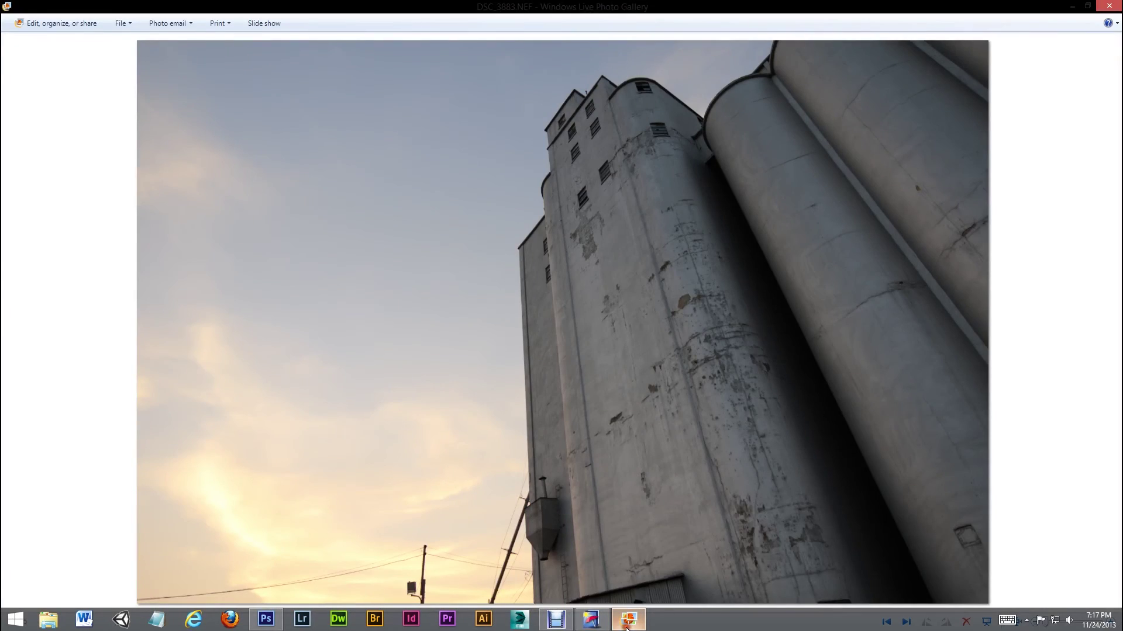
{"action": "left_click", "coordinate": [602, 627]}
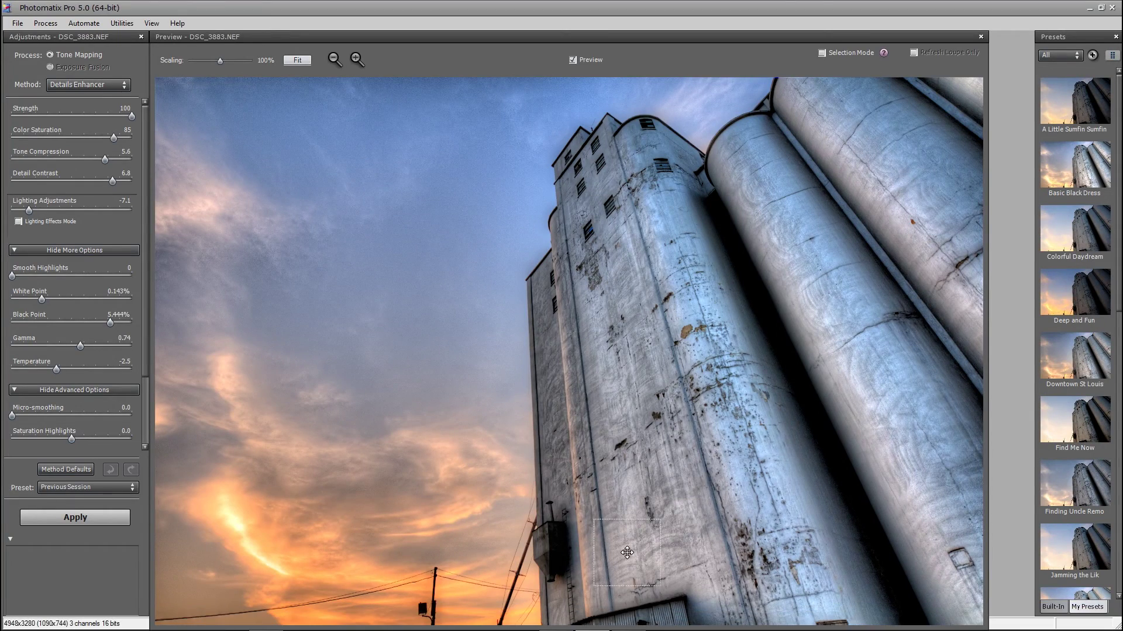
{"action": "left_click", "coordinate": [619, 623]}
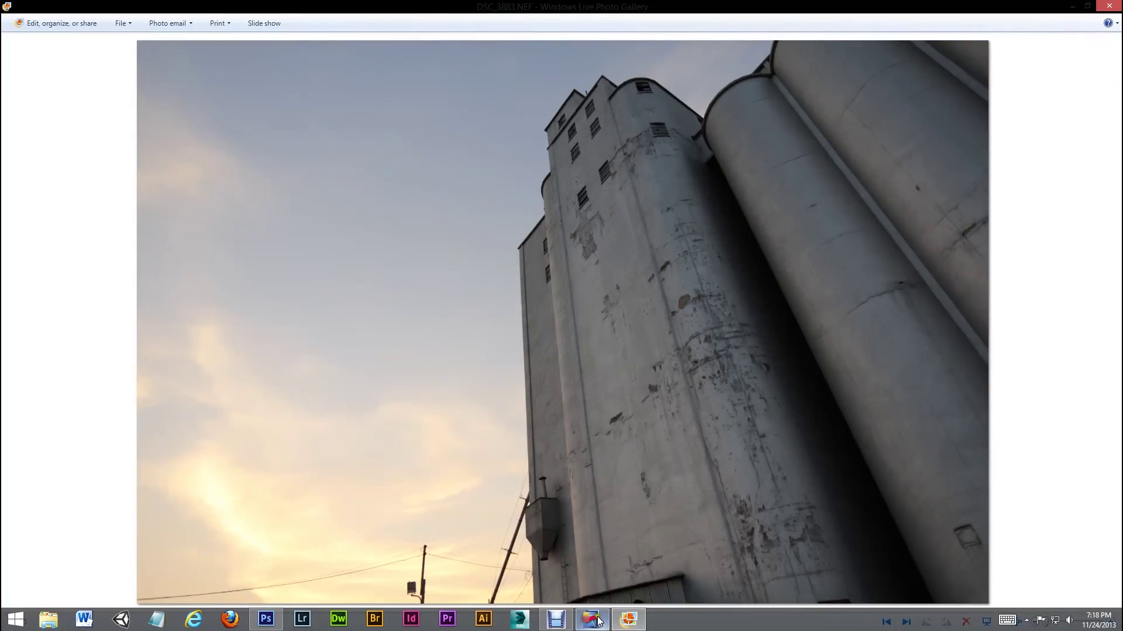
{"action": "left_click", "coordinate": [617, 620]}
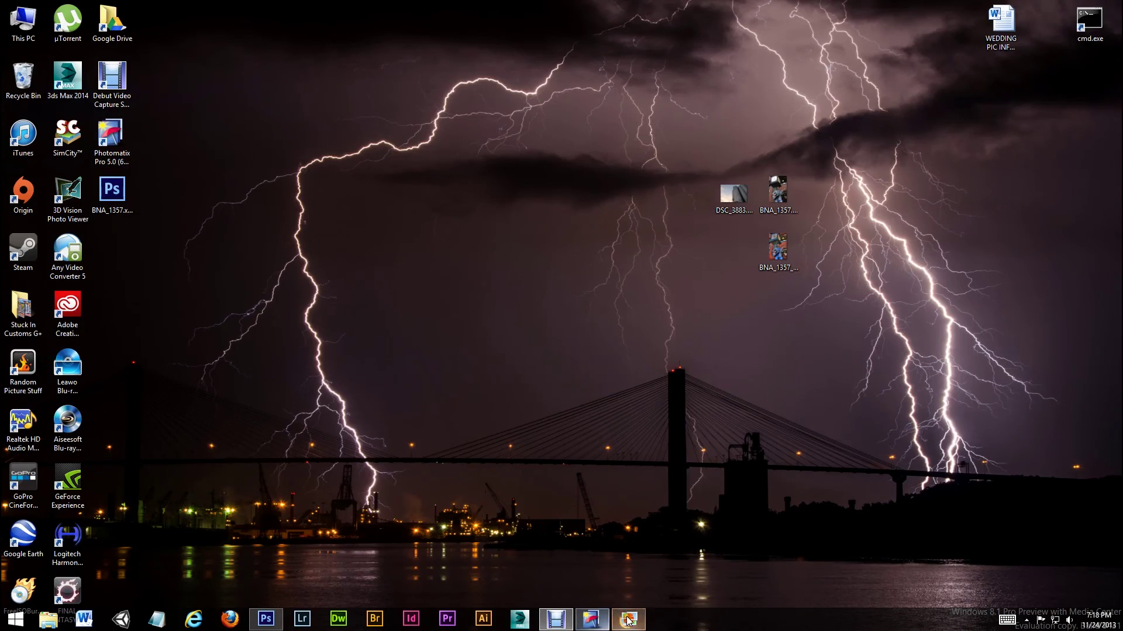
{"action": "left_click", "coordinate": [623, 622]}
{"action": "left_click", "coordinate": [602, 626]}
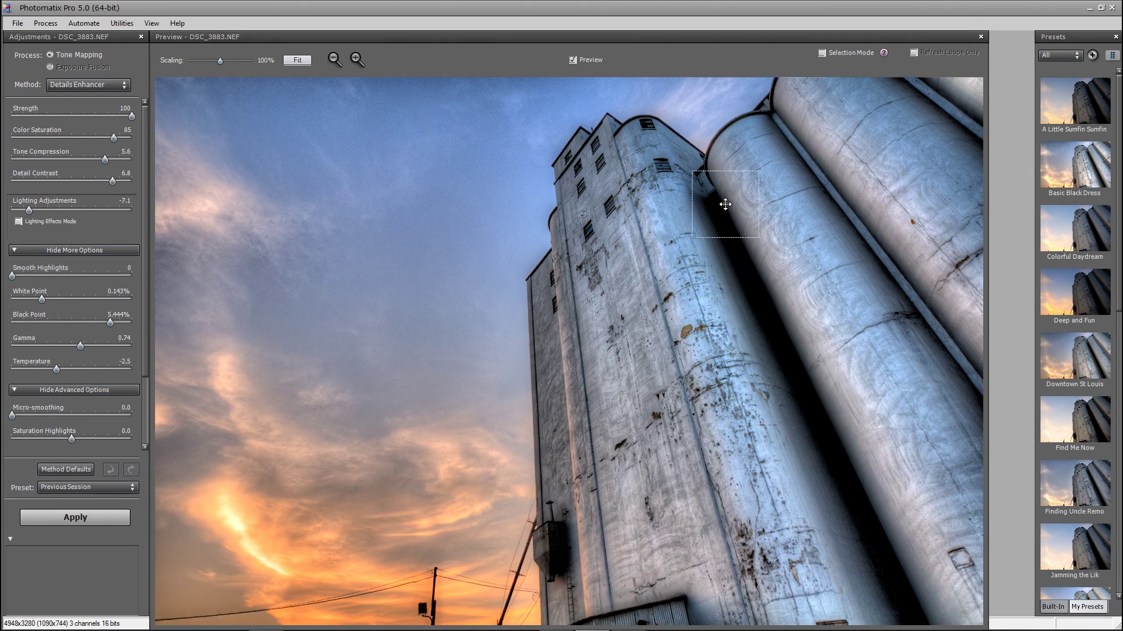
Close the tone-mapping preview and DSC_3883.NEF in Photomatix Pro, close the original in Windows Live Photo Gallery, and deselect the desktop file.
{"action": "left_click", "coordinate": [980, 36]}
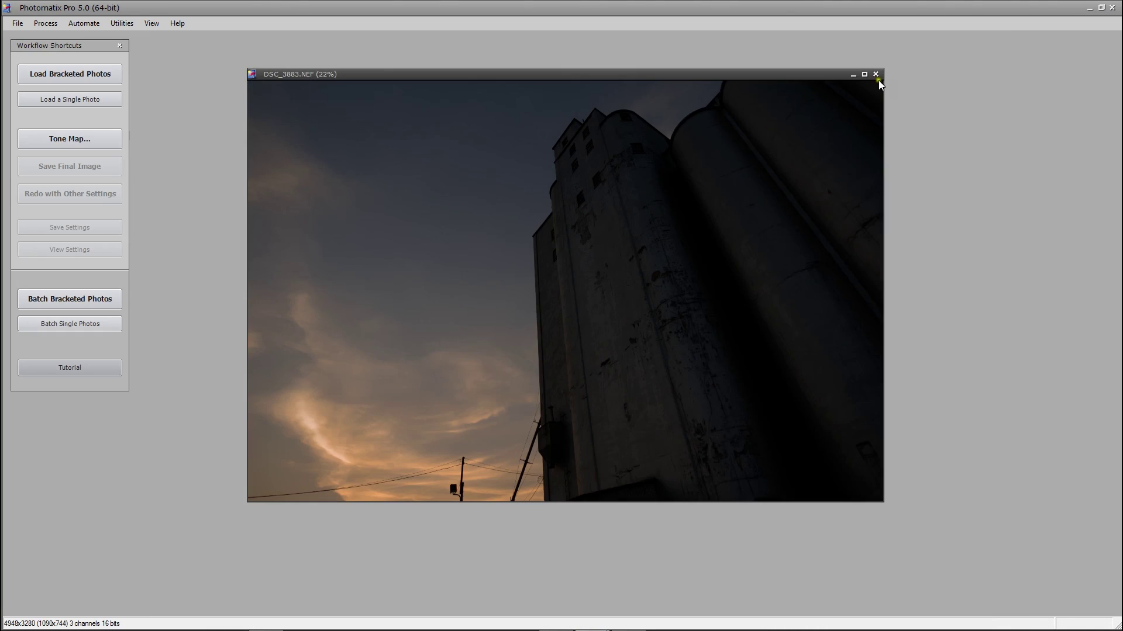
{"action": "left_click", "coordinate": [877, 76]}
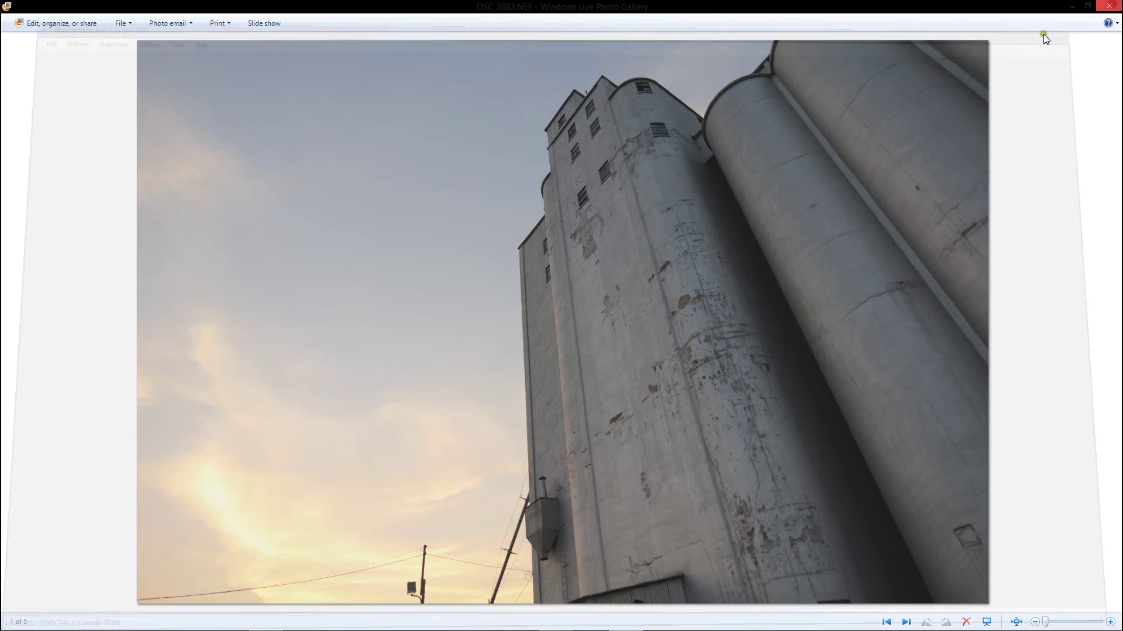
{"action": "left_click", "coordinate": [1109, 6]}
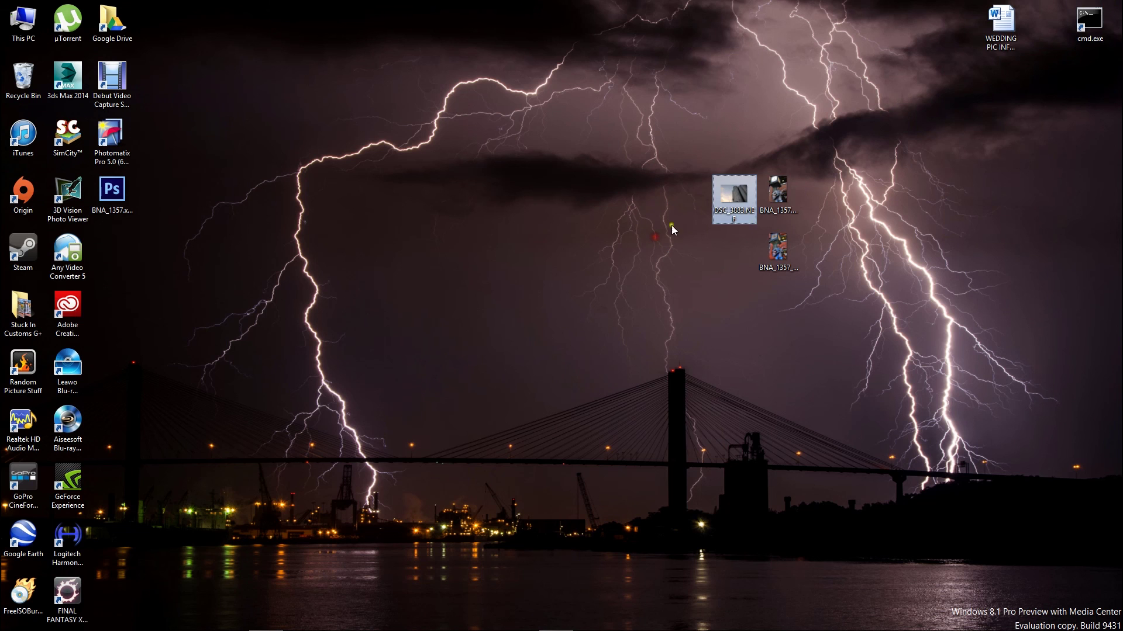
{"action": "left_click", "coordinate": [676, 222]}
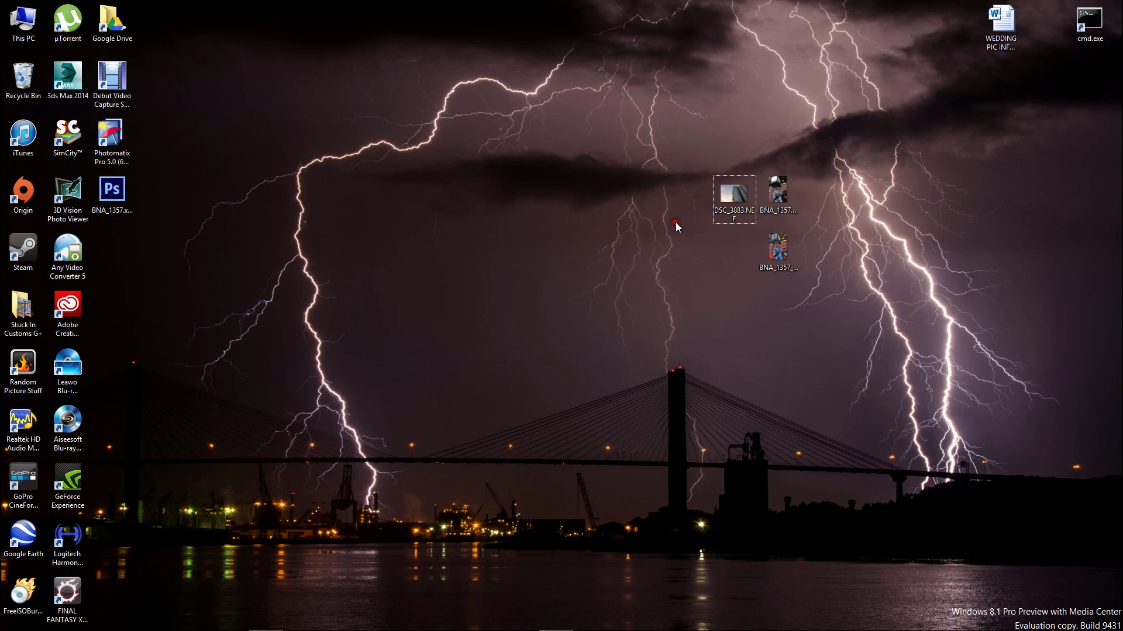
{"action": "left_click", "coordinate": [619, 223]}
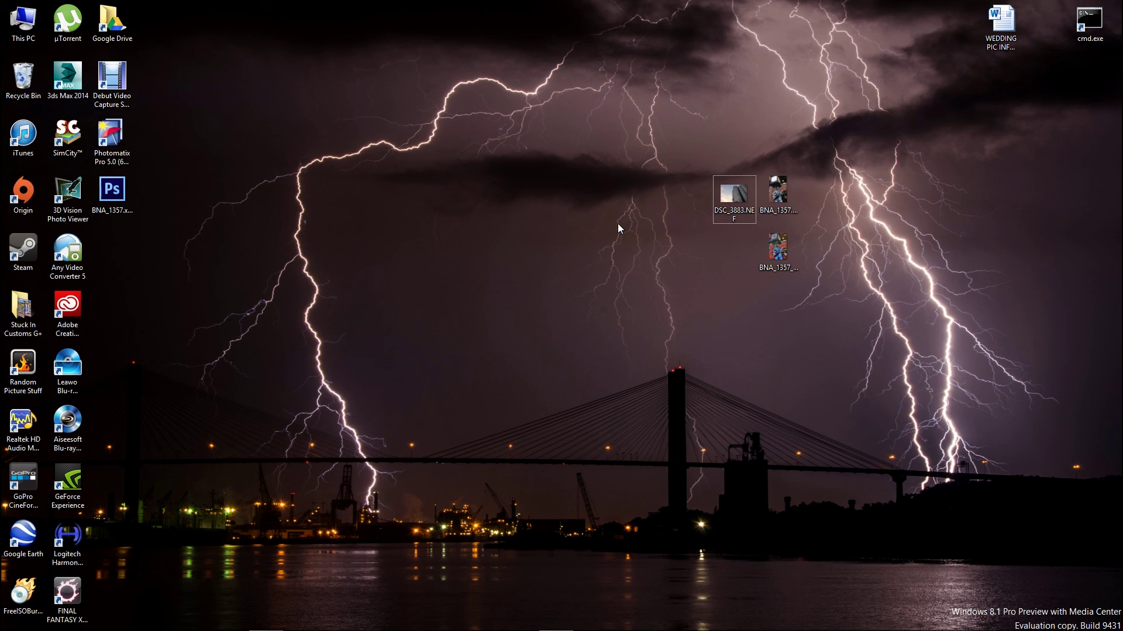